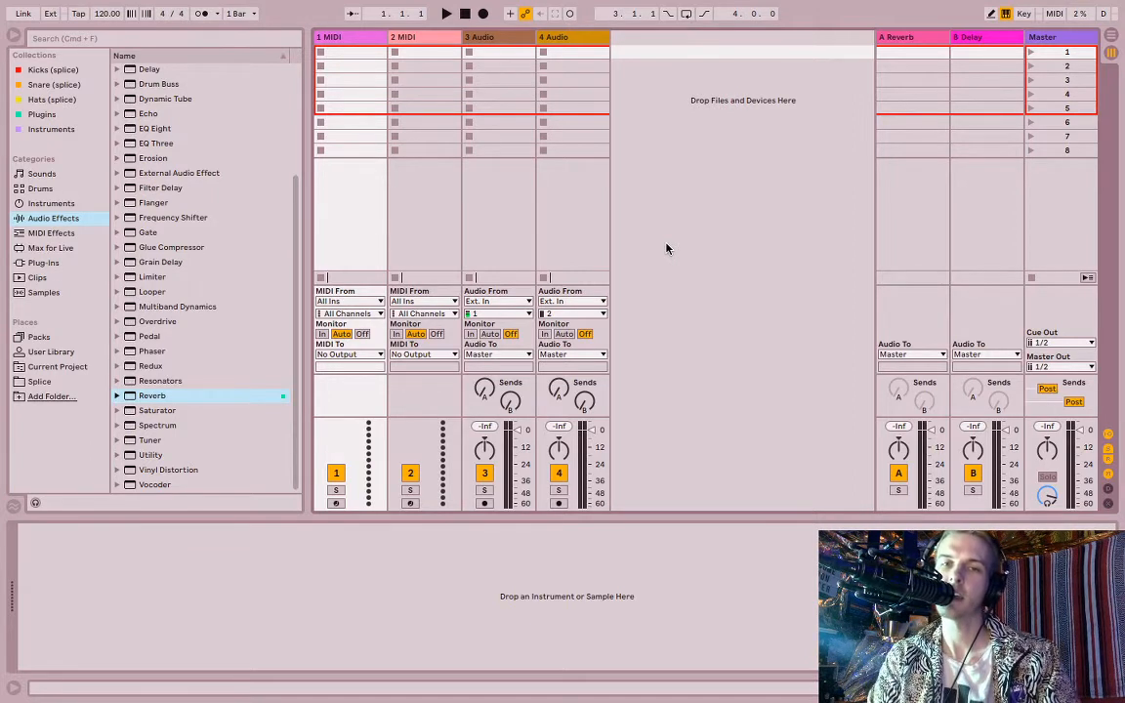
Step: Switch the set to the Arrangement view, toggling once to the Session view and back
click(1111, 39)
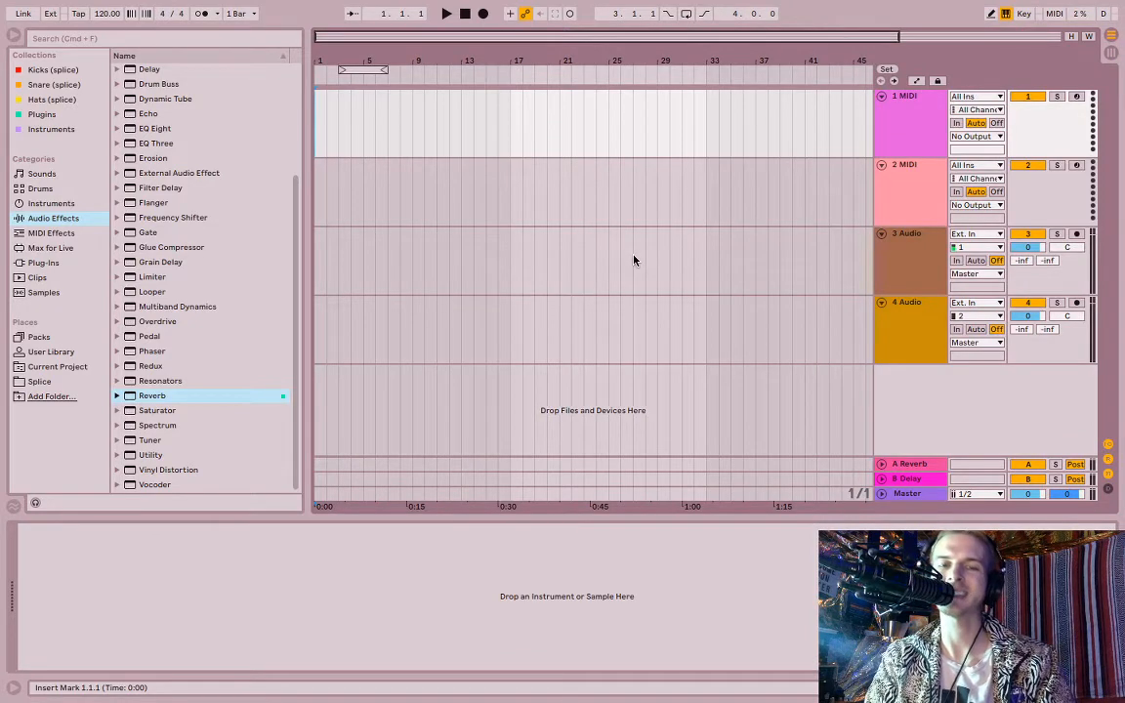
key(Tab)
key(Tab)
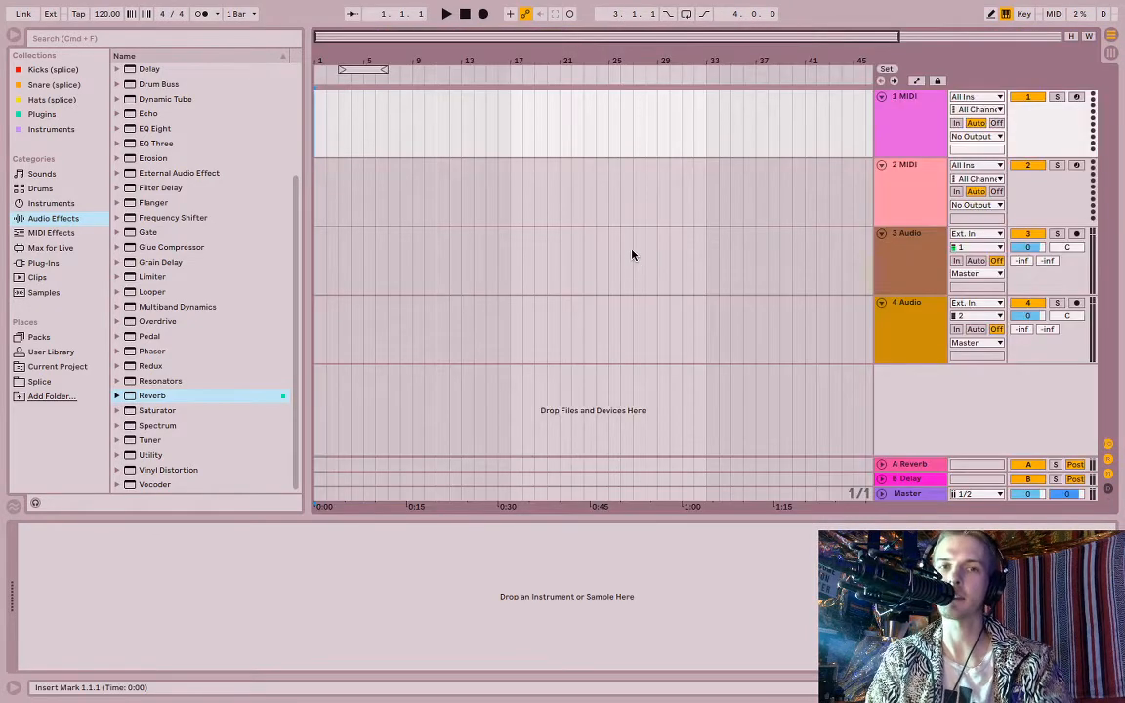
Step: Select time ranges from bar 6 to 28 and bar 15 to 42 on the 2 MIDI track, and select the B Delay return lane
click(426, 191)
click(557, 181)
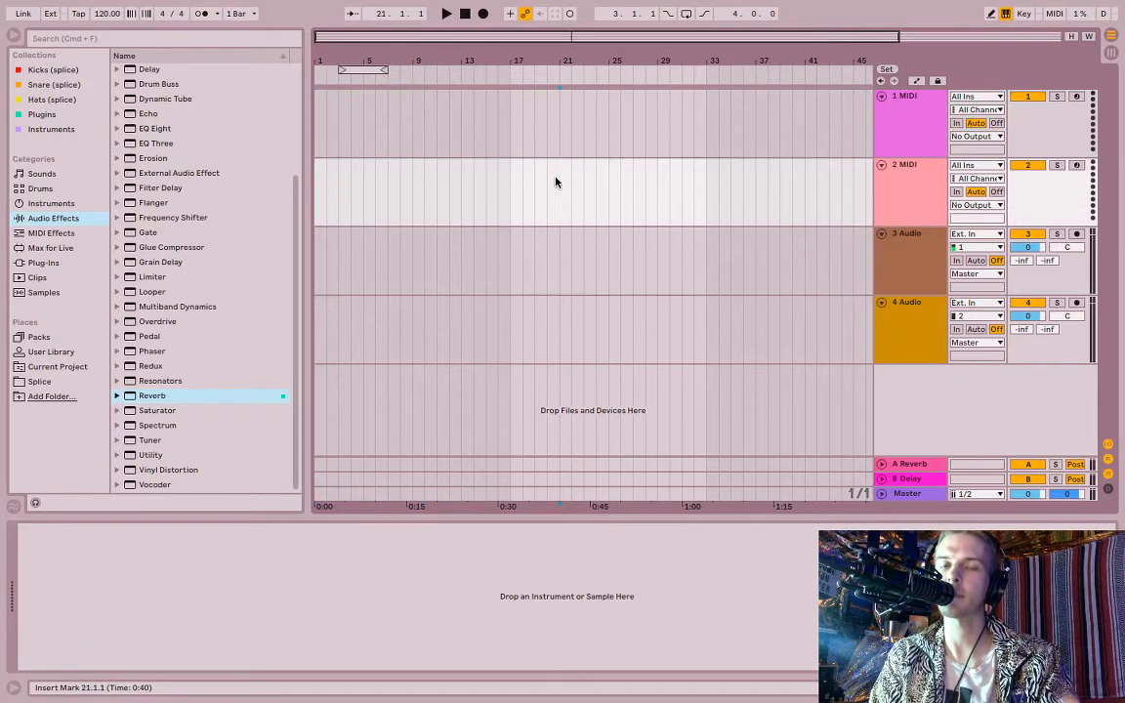
drag(375, 190, 647, 223)
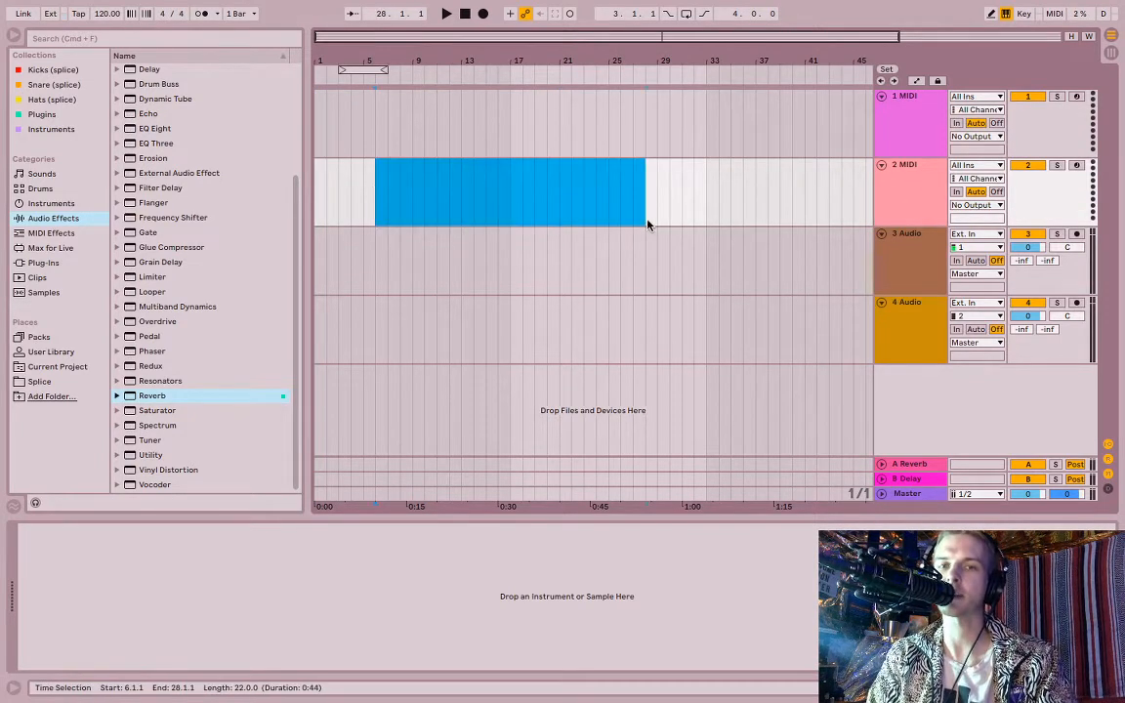
drag(485, 214, 816, 217)
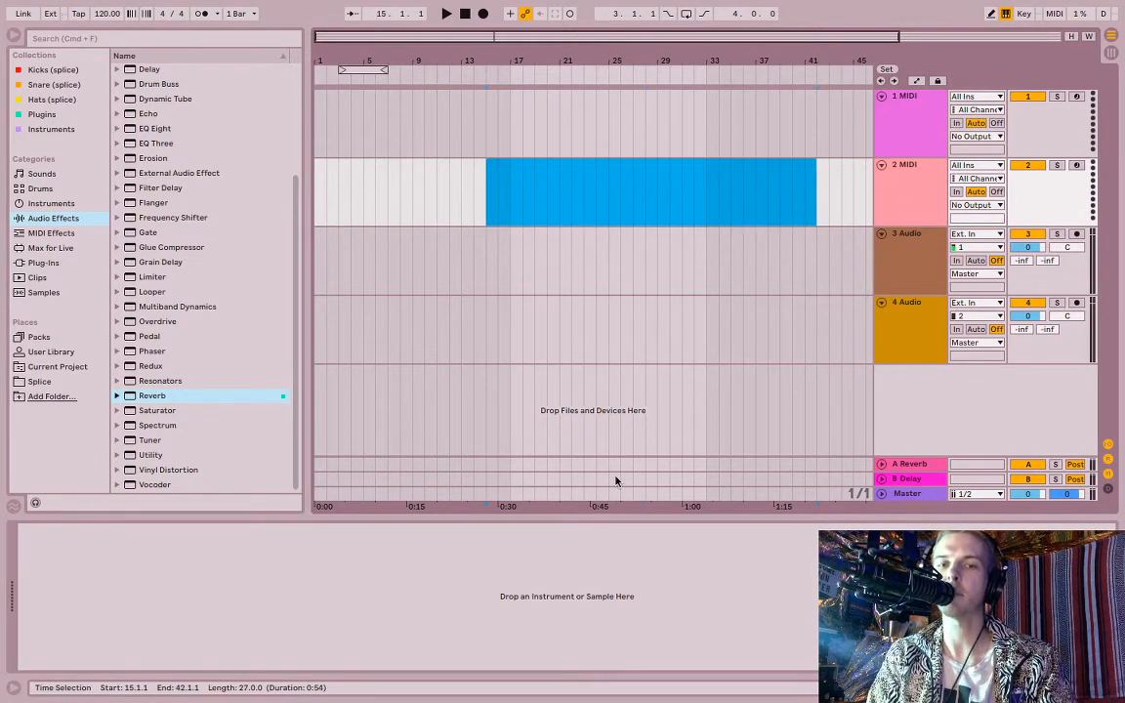
click(615, 481)
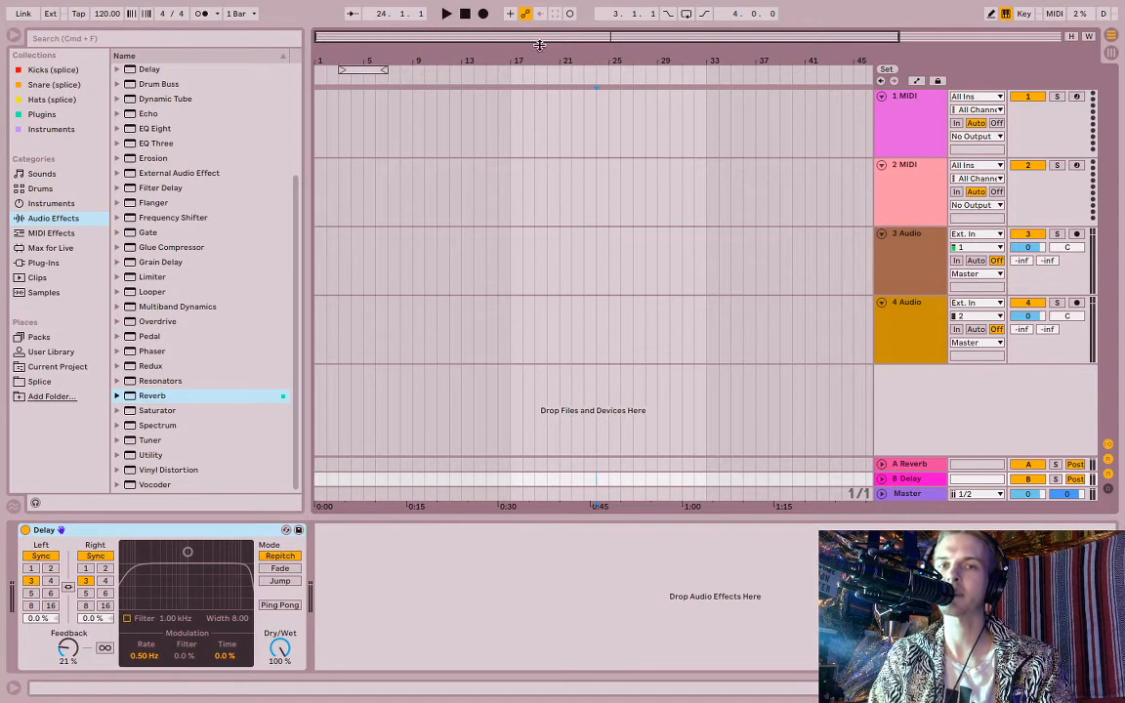
Step: Tap in a new project tempo of about 130 BPM
click(107, 14)
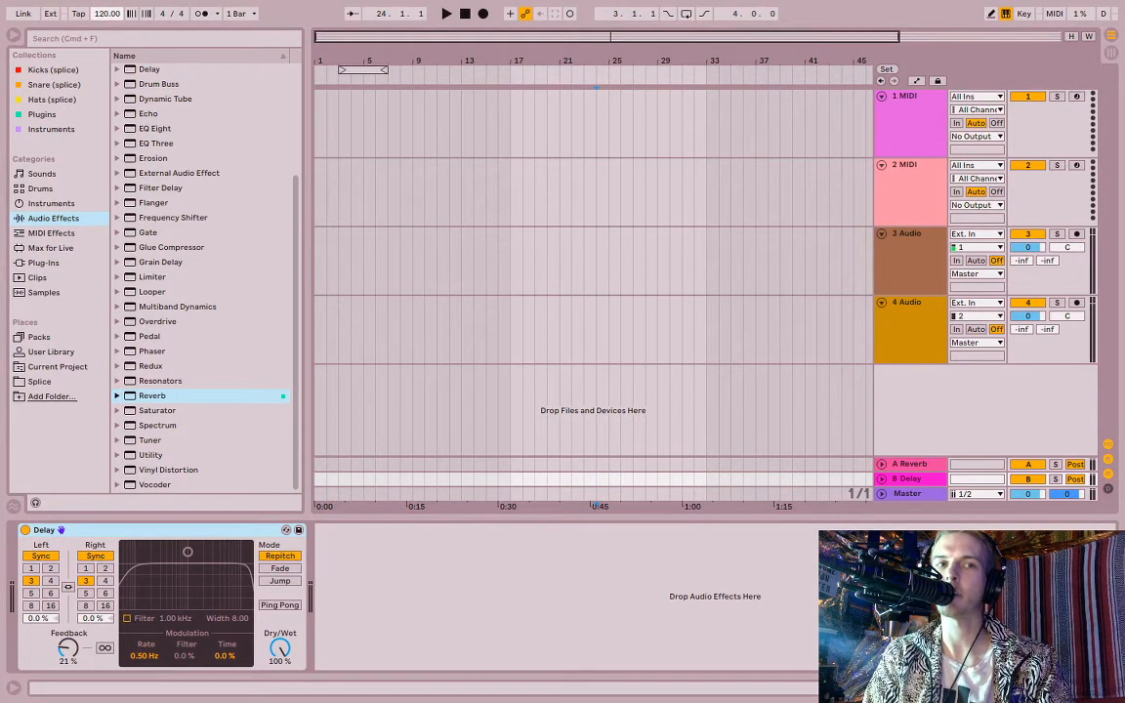
drag(108, 13, 108, 4)
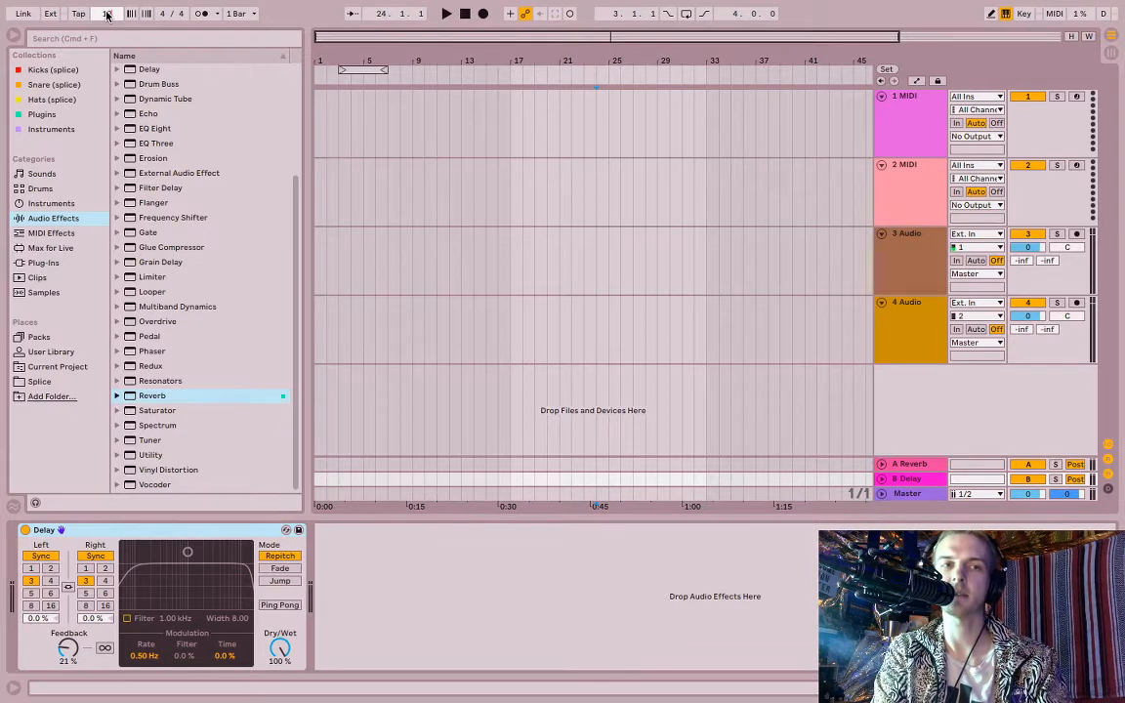
click(78, 14)
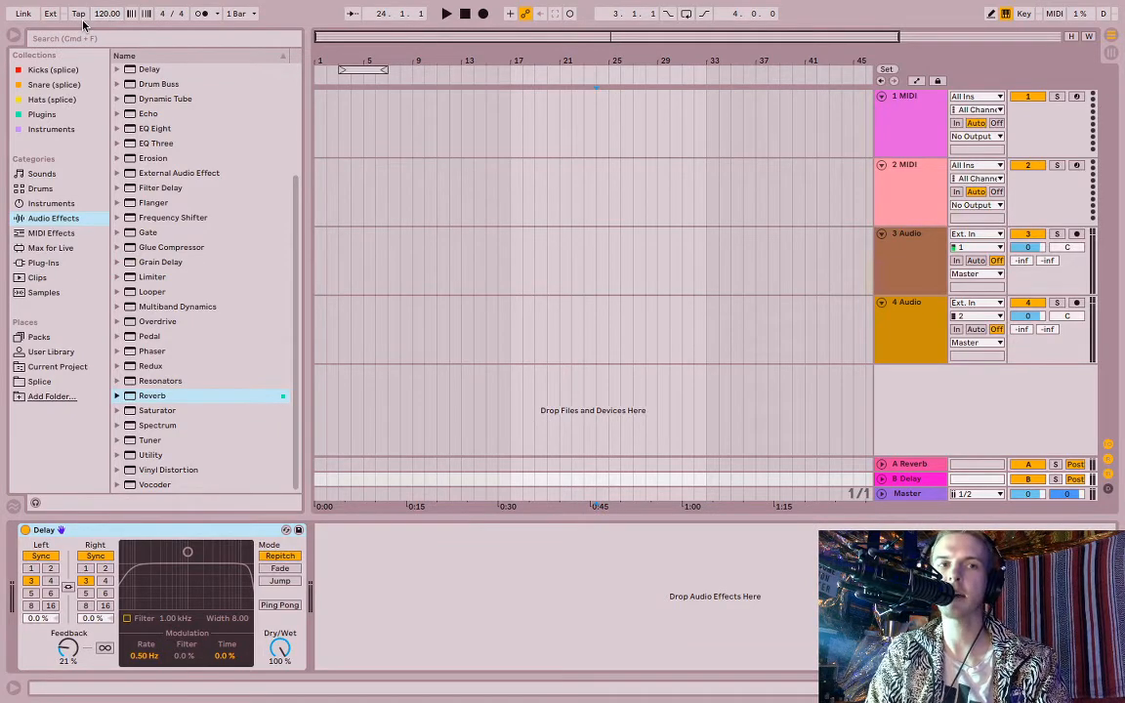
click(78, 14)
click(78, 14)
click(78, 14)
click(80, 15)
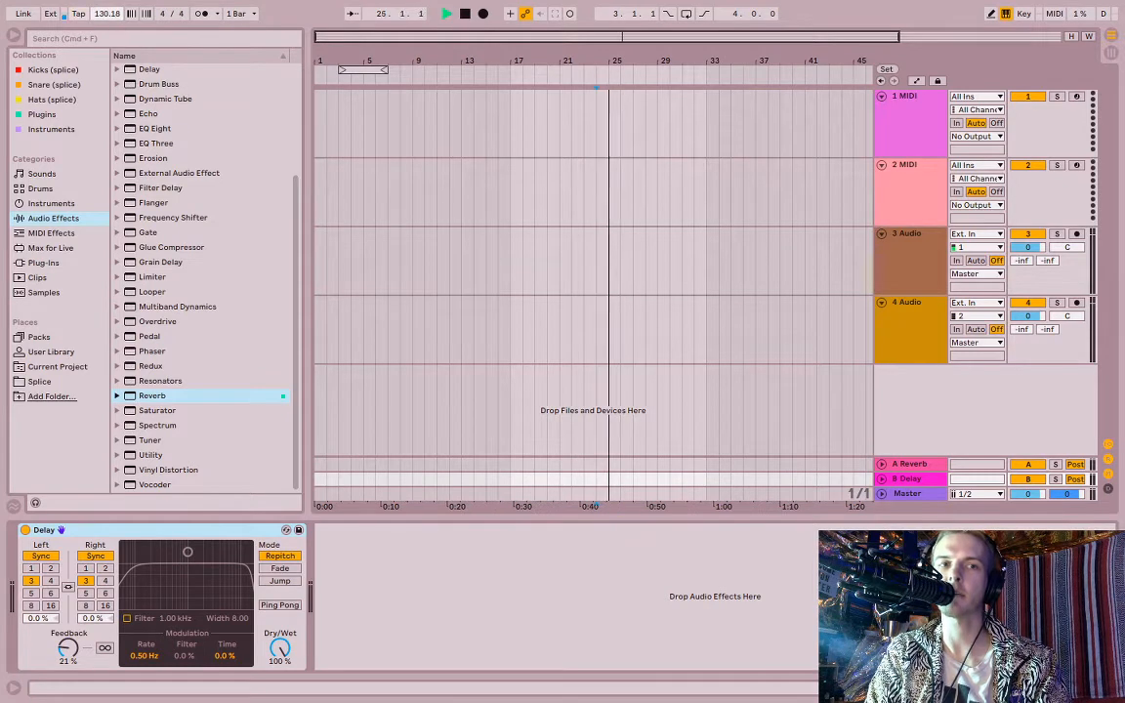
Step: Enter a project tempo of 118 BPM and raise it to 121 BPM
click(102, 14)
text(118)
key(Return)
drag(104, 14, 104, 8)
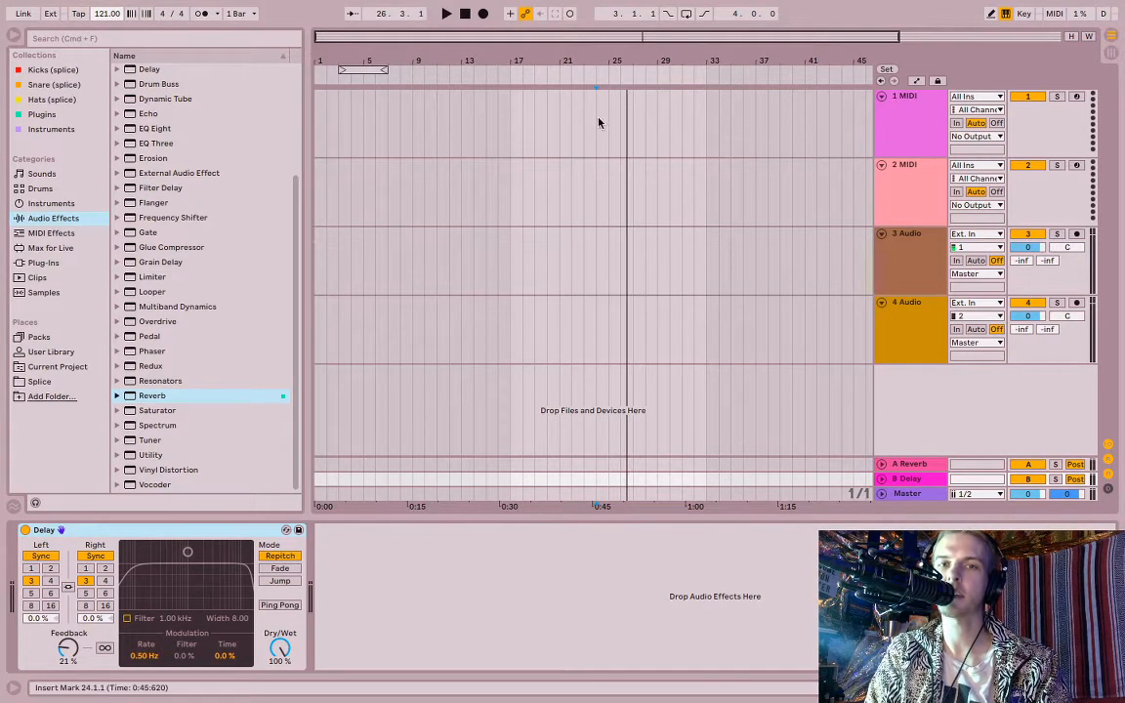
Step: Place the insert marker at several positions along the 2 MIDI track, ending at bar 9
click(633, 194)
click(588, 192)
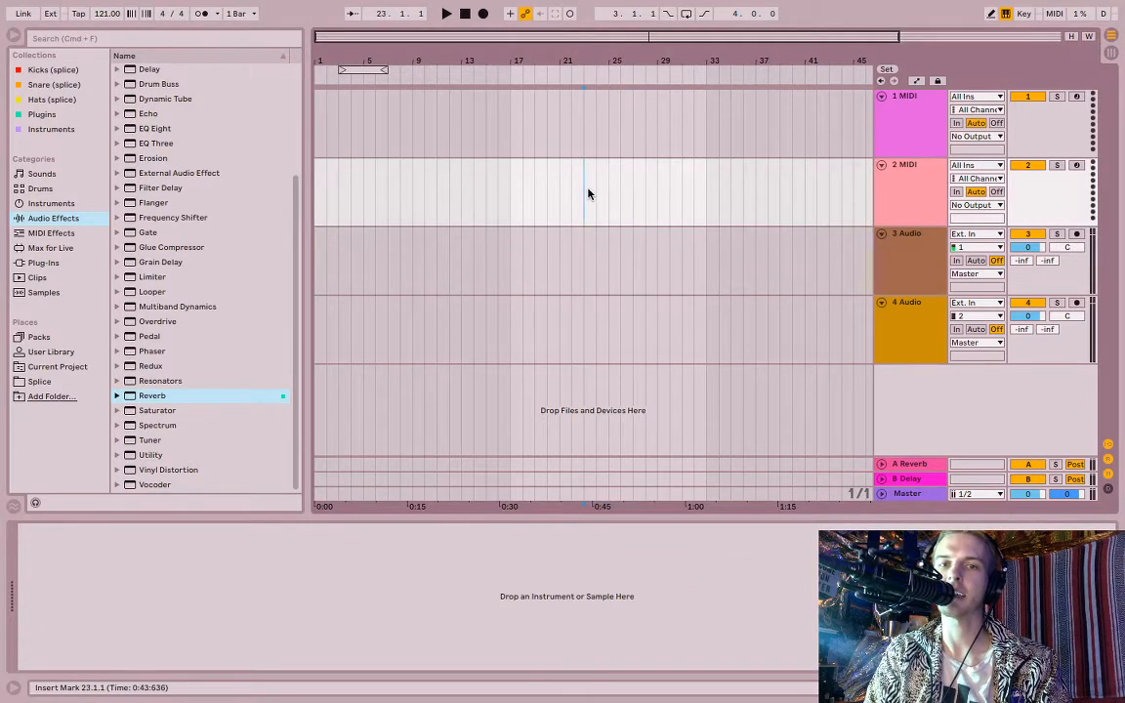
click(520, 189)
click(422, 184)
click(350, 189)
click(561, 195)
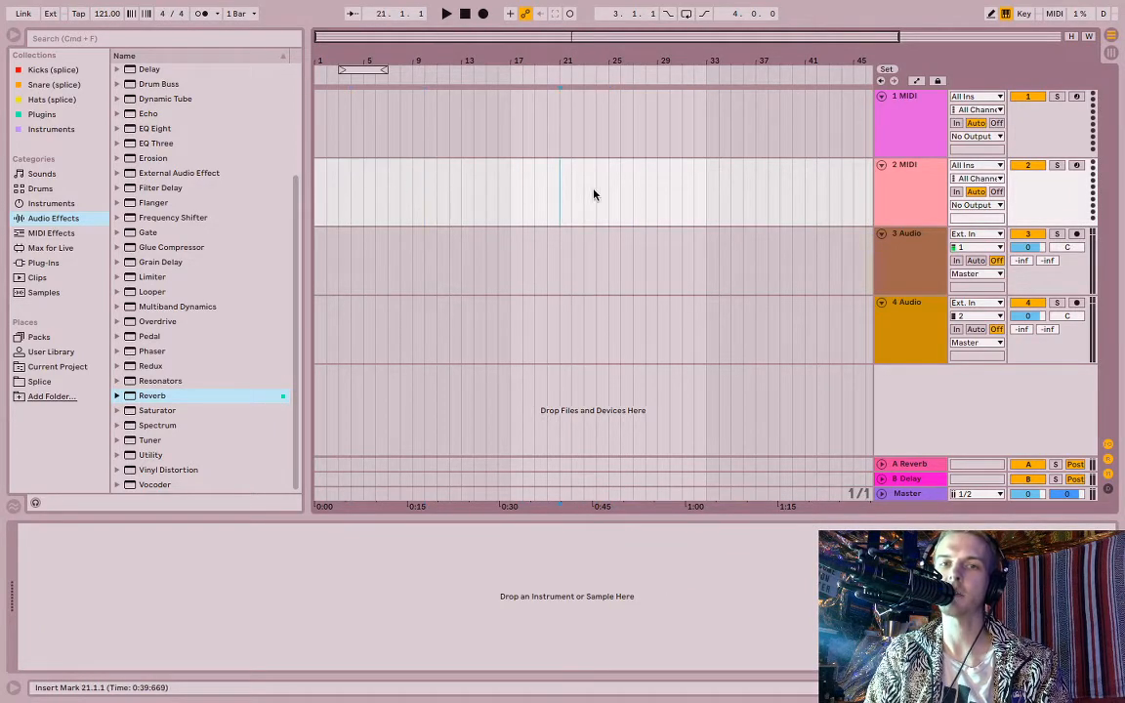
click(768, 199)
click(416, 200)
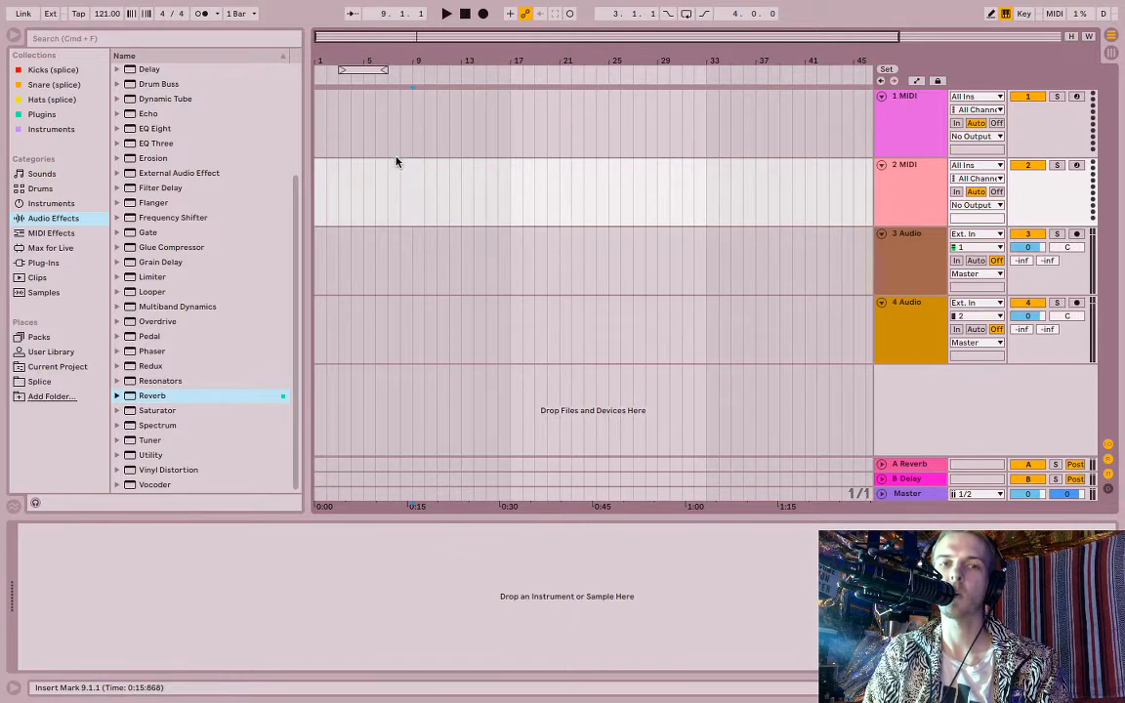
Step: Try out the transport from bar 9 by starting playback, stopping it, starting a recording and stopping again
click(447, 15)
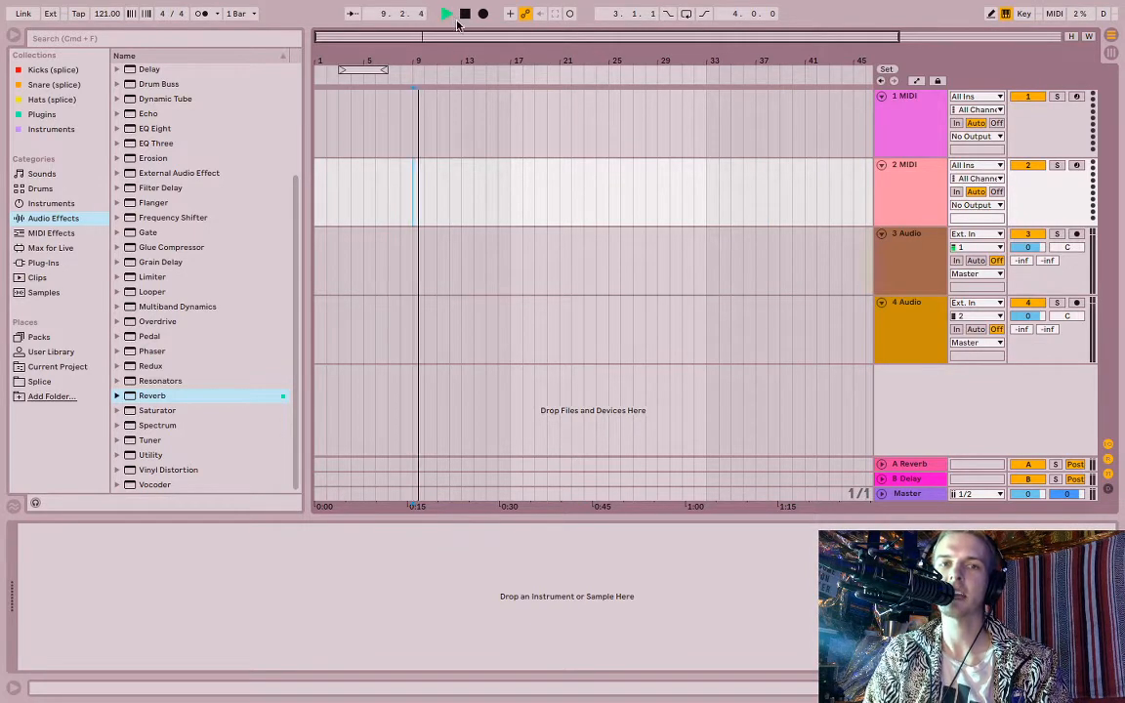
click(466, 15)
click(484, 15)
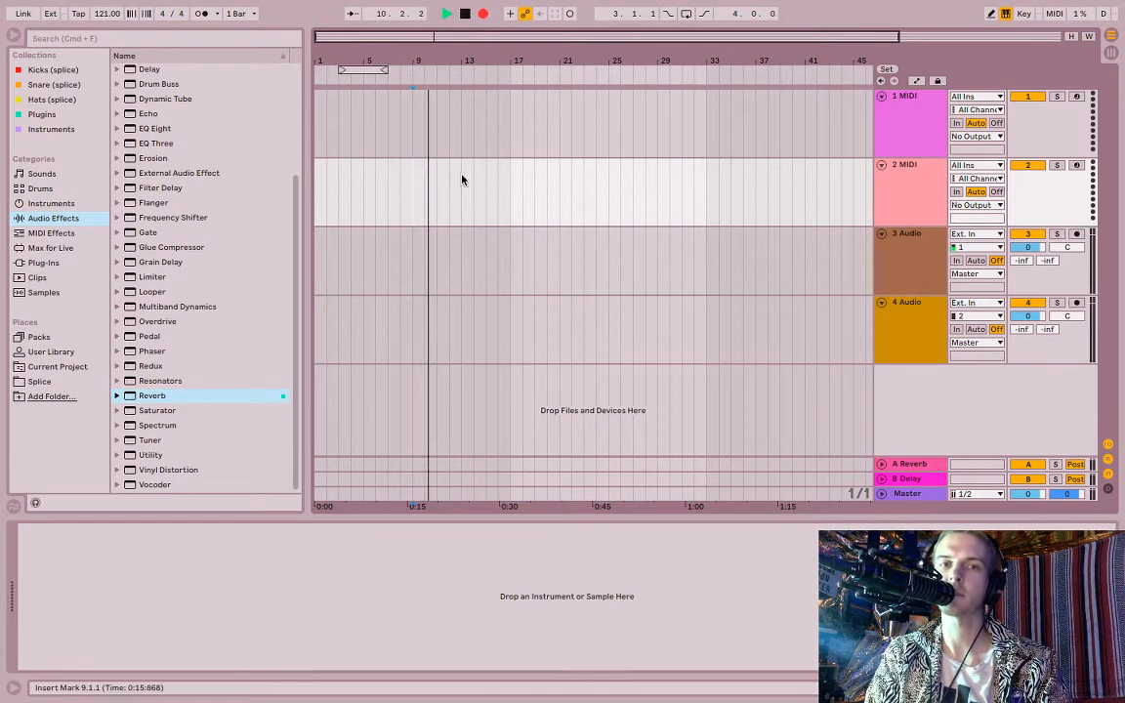
key(space)
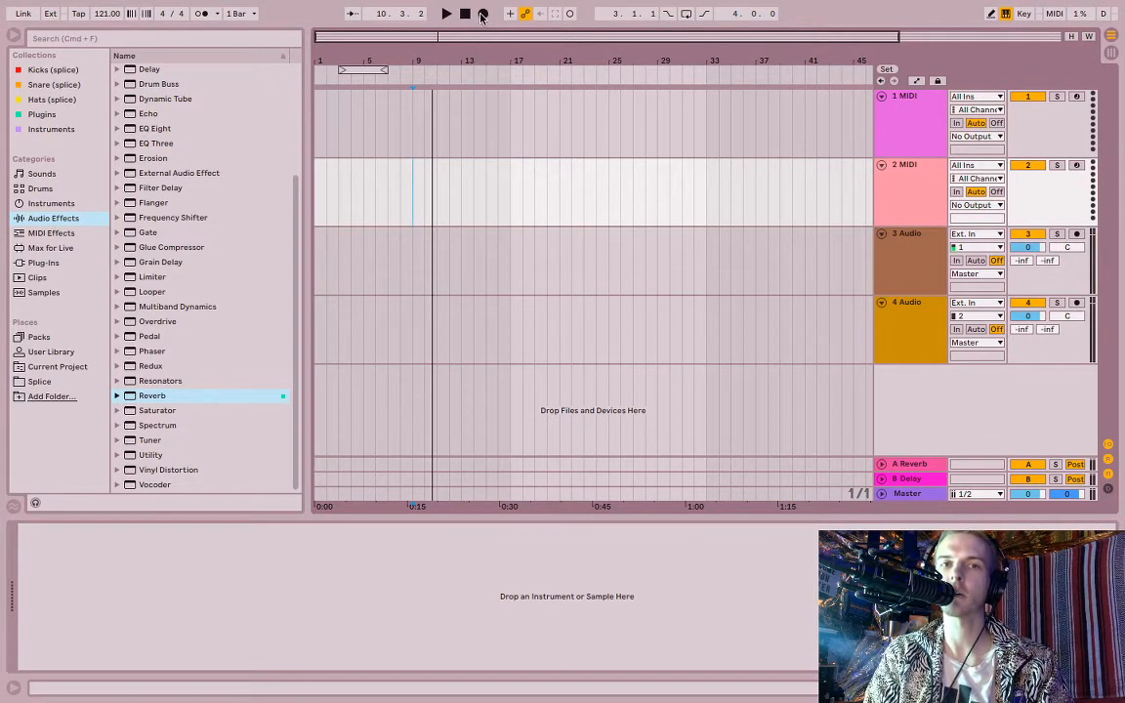
Step: Turn on looping and move the four-bar loop region to start at bar 17
click(687, 15)
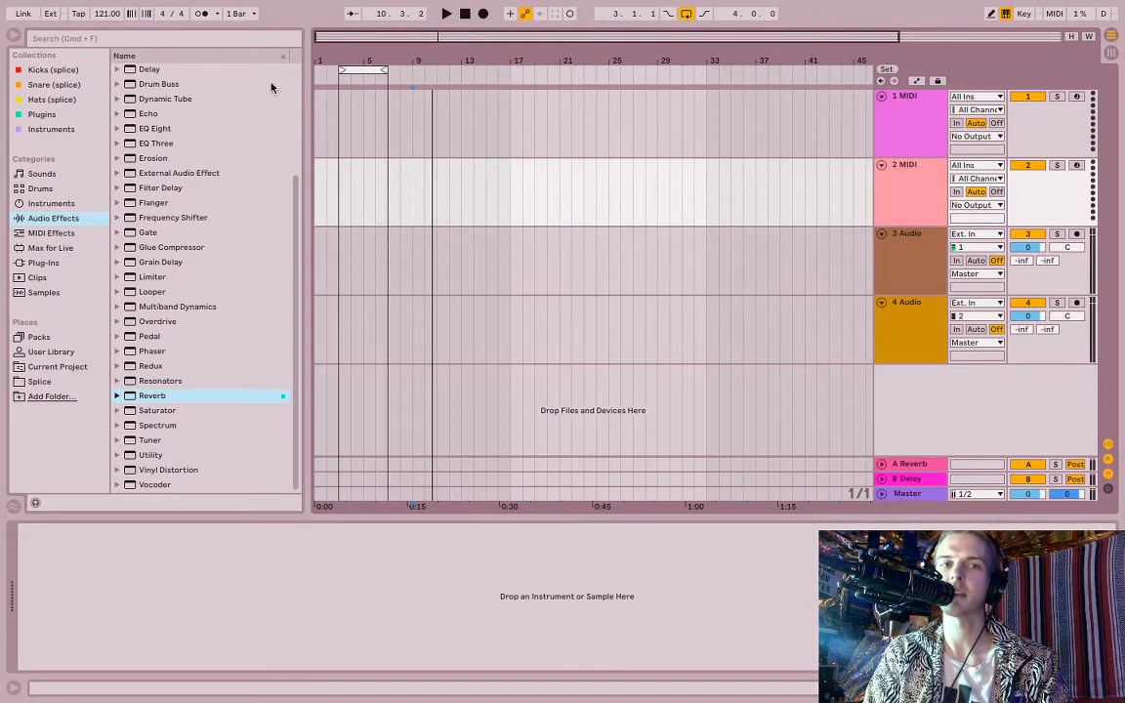
click(350, 70)
drag(350, 70, 535, 69)
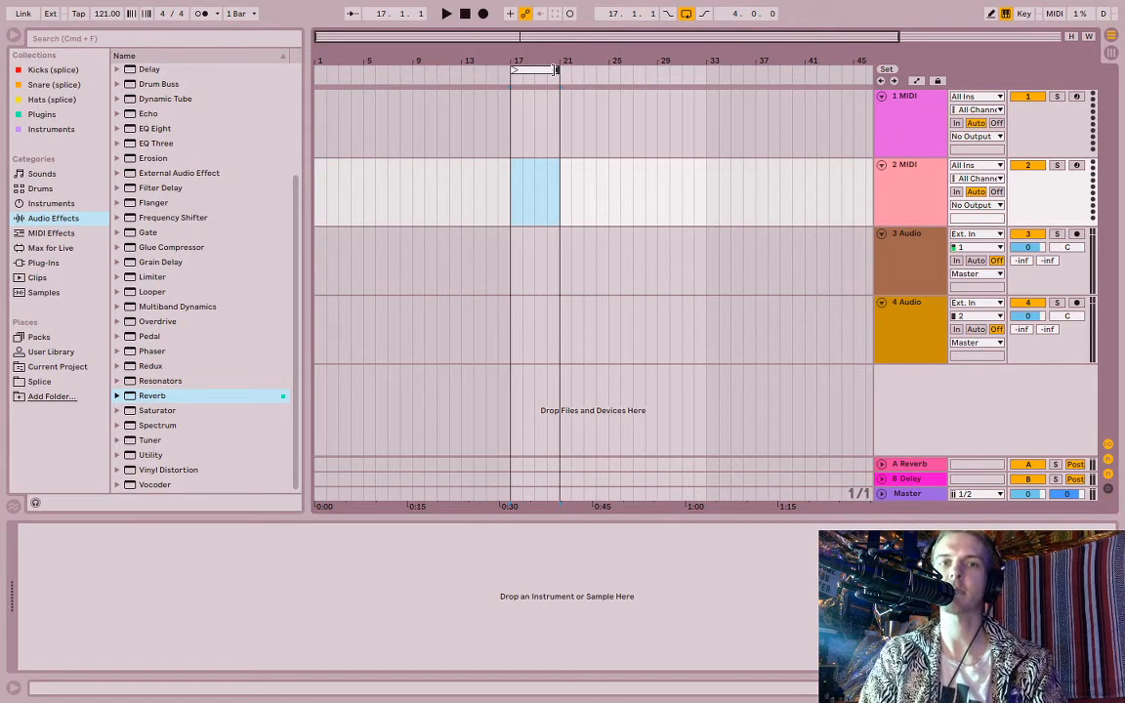
mouse_move(557, 70)
mouse_down()
mouse_move(546, 70)
mouse_move(558, 70)
mouse_up()
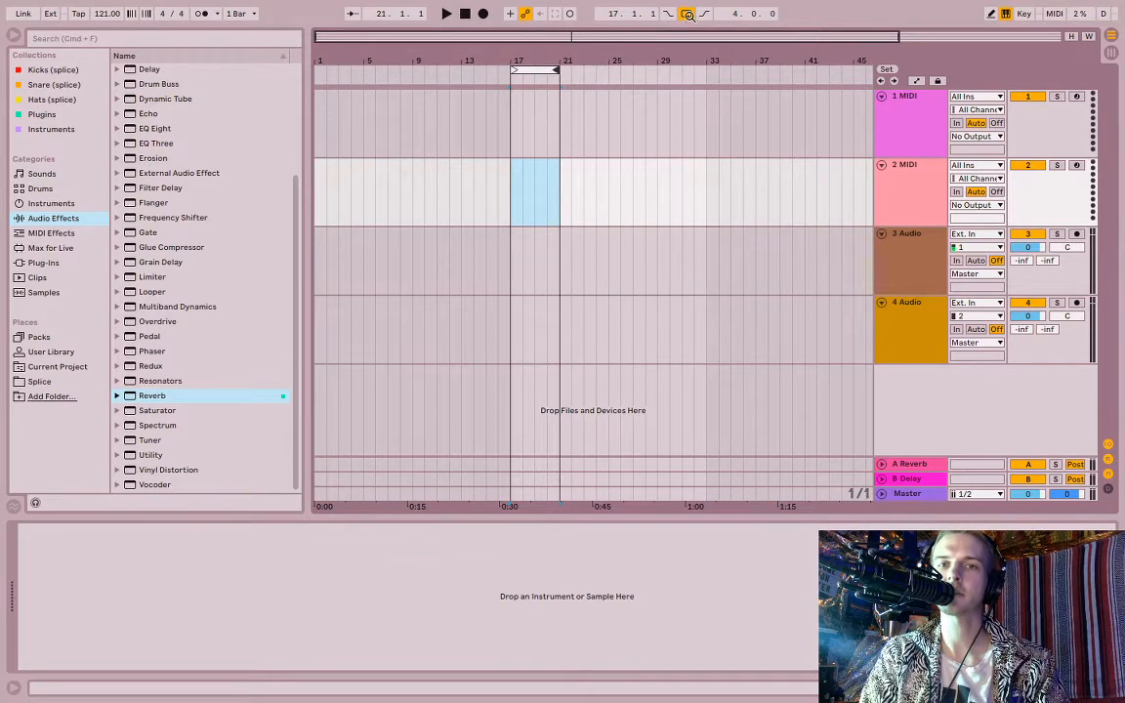
Step: Shorten the loop region to two bars and play it back briefly
mouse_move(544, 71)
mouse_down()
mouse_move(615, 70)
mouse_move(533, 70)
mouse_up()
key(space)
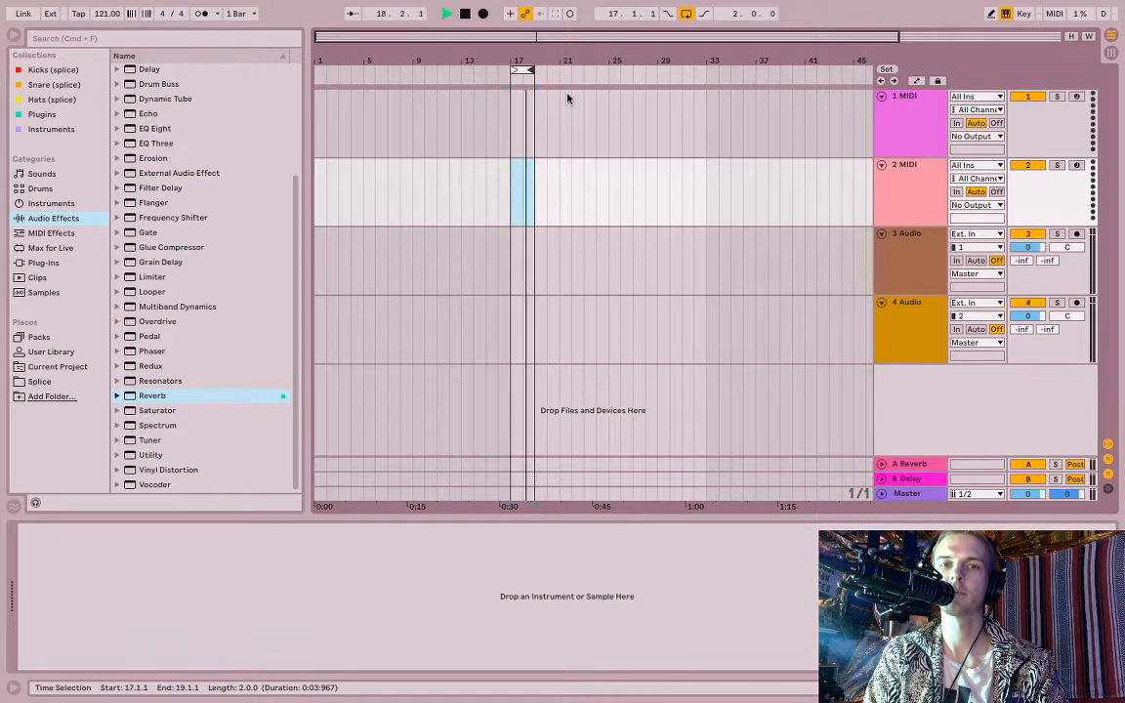
key(space)
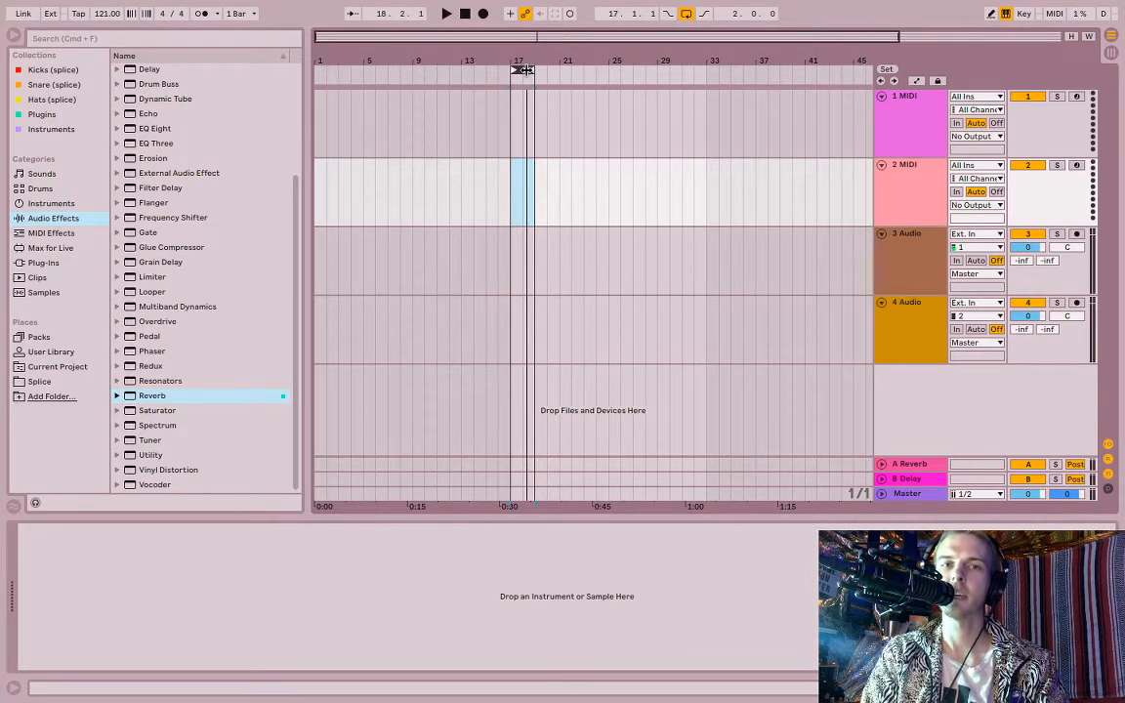
Step: Move the two-bar loop region to start at bar 31 and turn looping off
drag(522, 71, 710, 75)
click(687, 16)
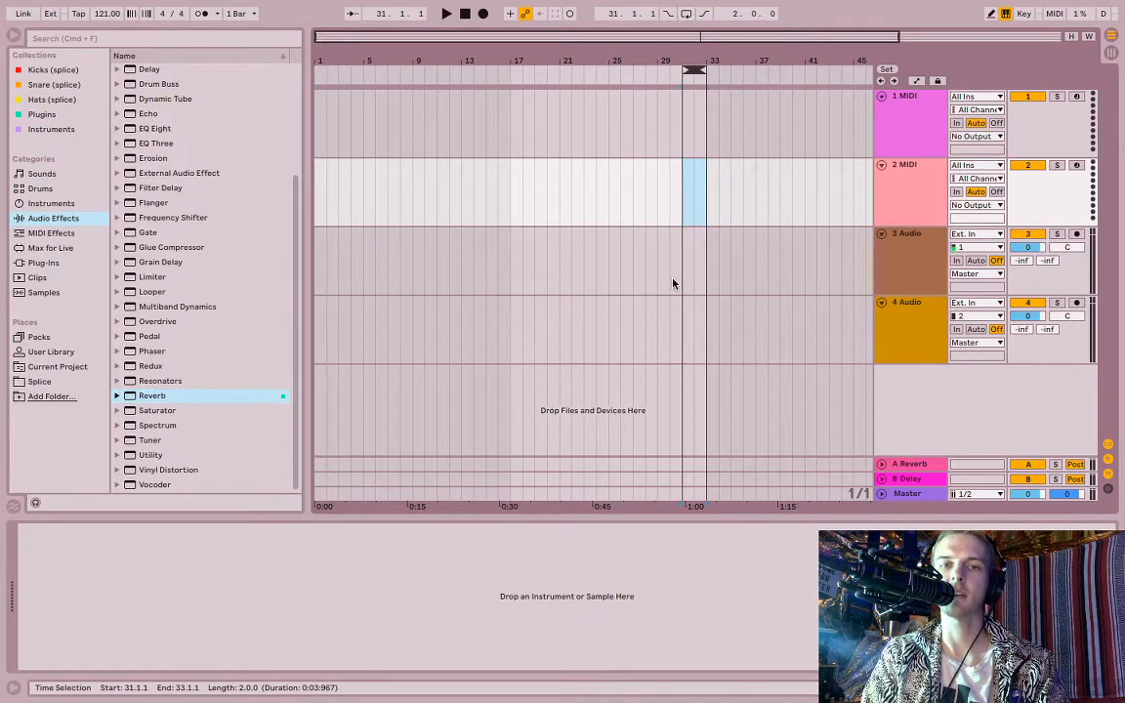
click(670, 330)
Step: Select the 1 MIDI track, mark a long range in its lane, and place the insert marker at bar 37
click(918, 115)
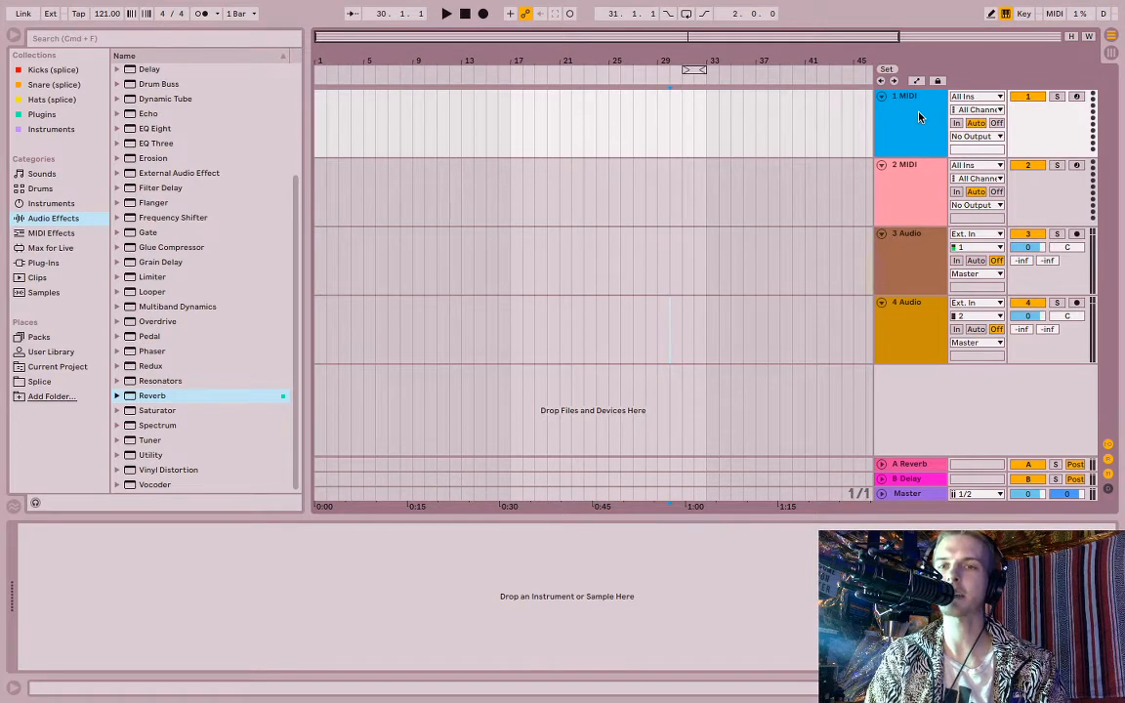
click(461, 137)
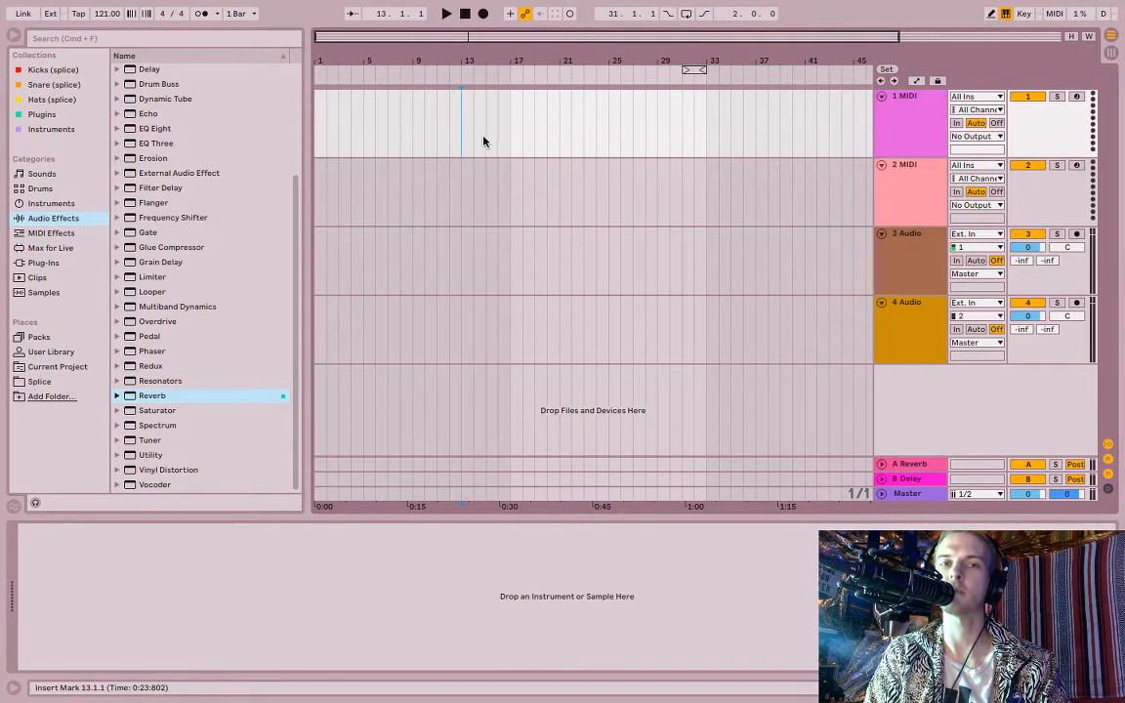
drag(366, 138, 732, 127)
click(749, 135)
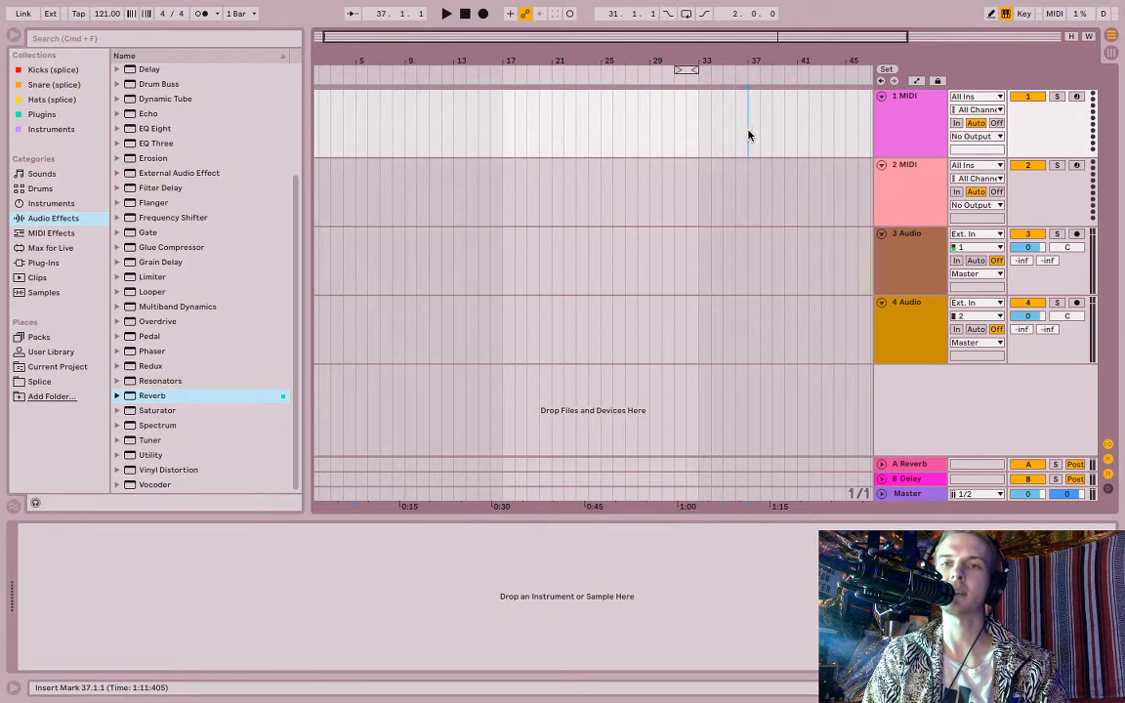
Step: Select individual MIDI tracks, and extend the selection from 2 MIDI through 4 Audio
click(906, 196)
click(899, 150)
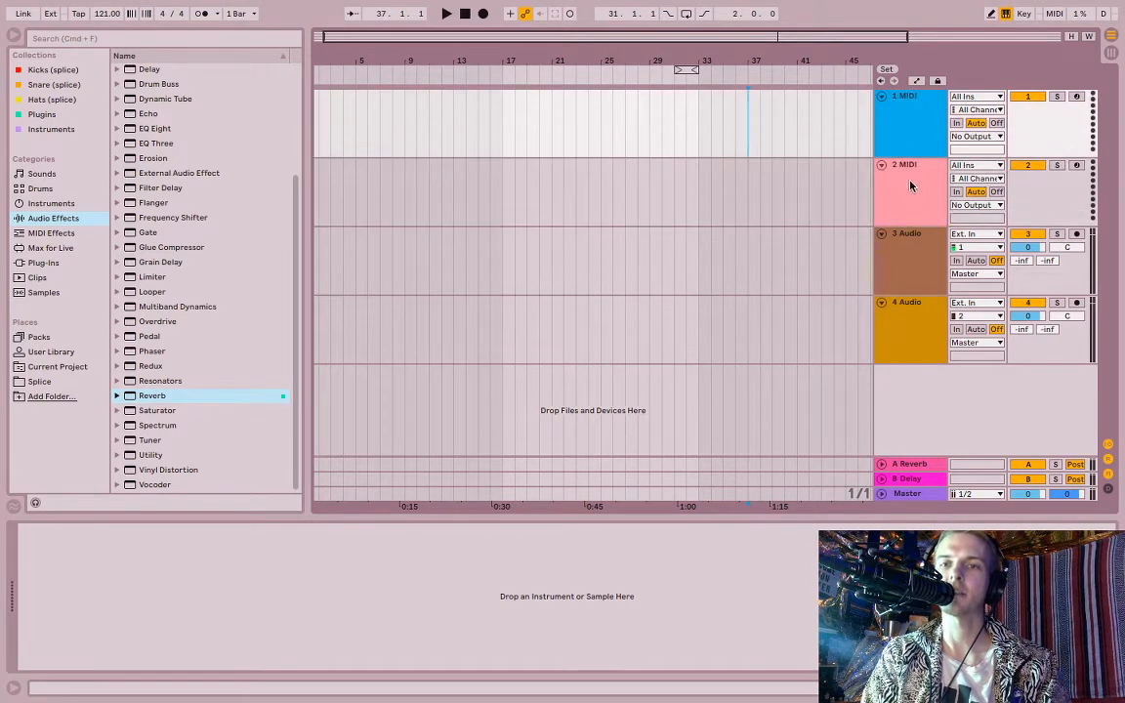
click(909, 183)
shift+click(924, 261)
shift+click(913, 321)
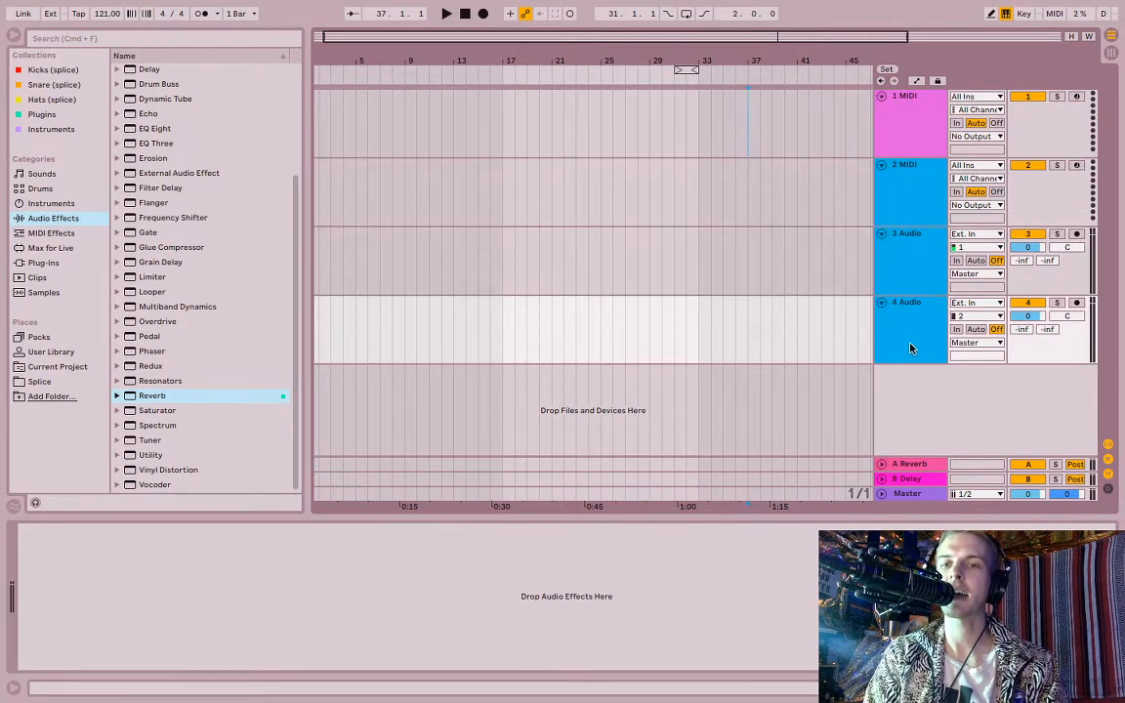
Step: Select the B Delay and A Reverb return tracks to view the effect device on each
click(906, 465)
click(910, 481)
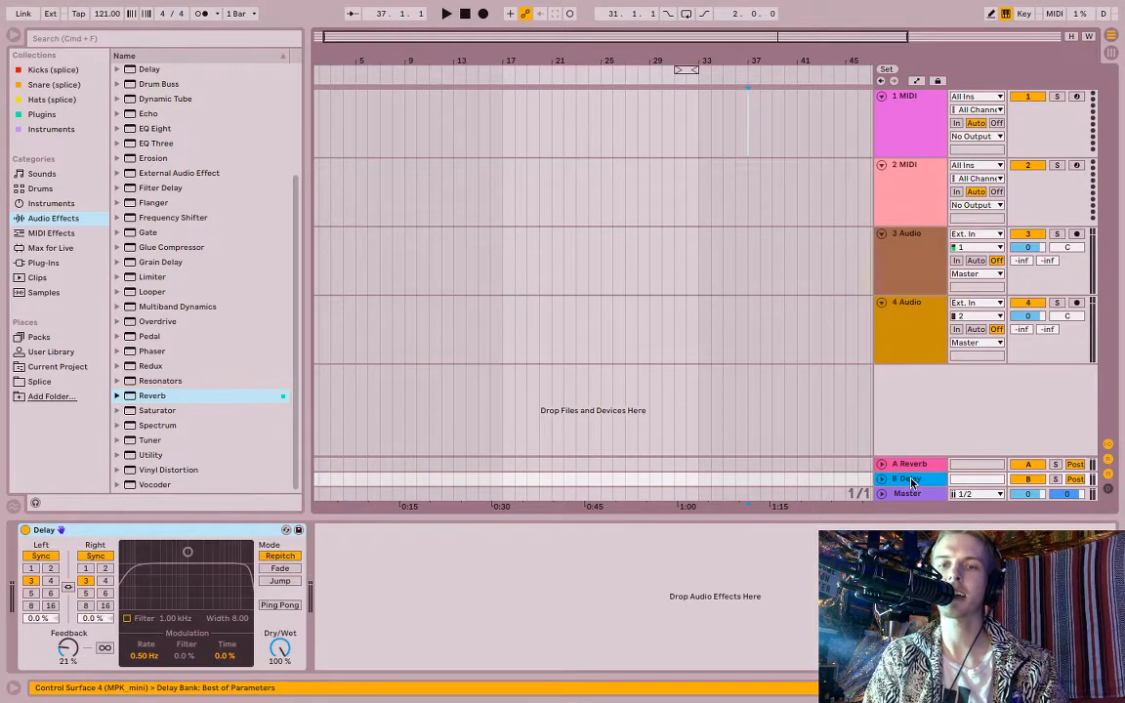
key(Up)
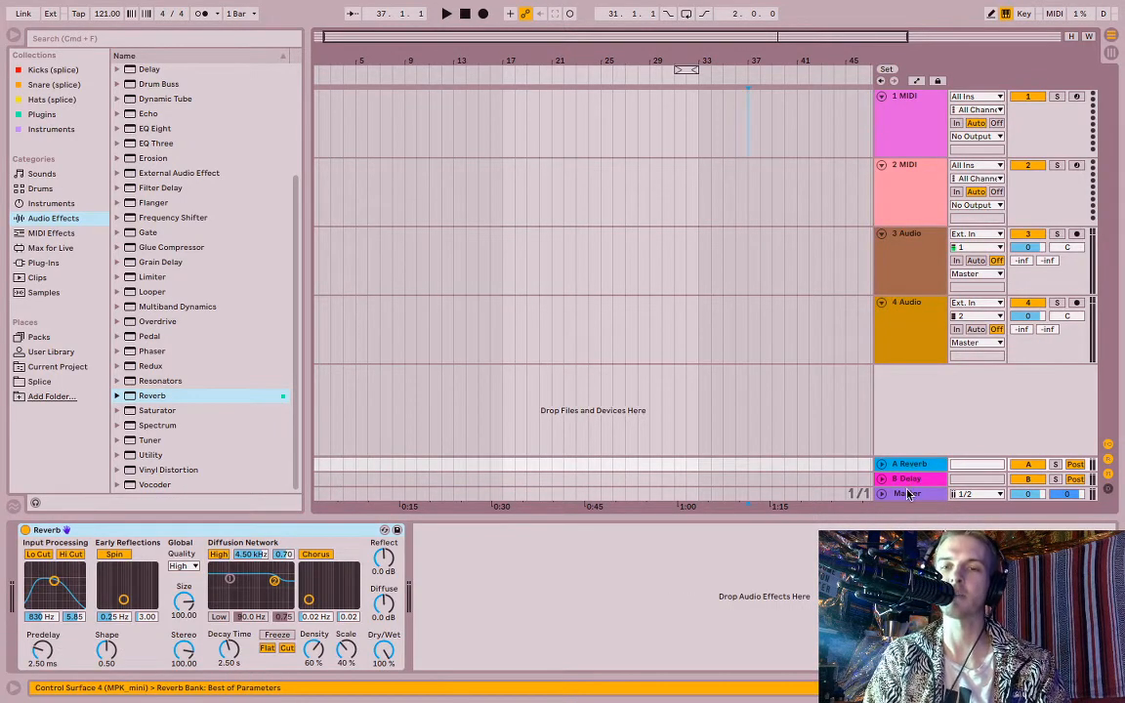
Step: Select the Master track, unfold it and fold it again
click(893, 493)
click(881, 494)
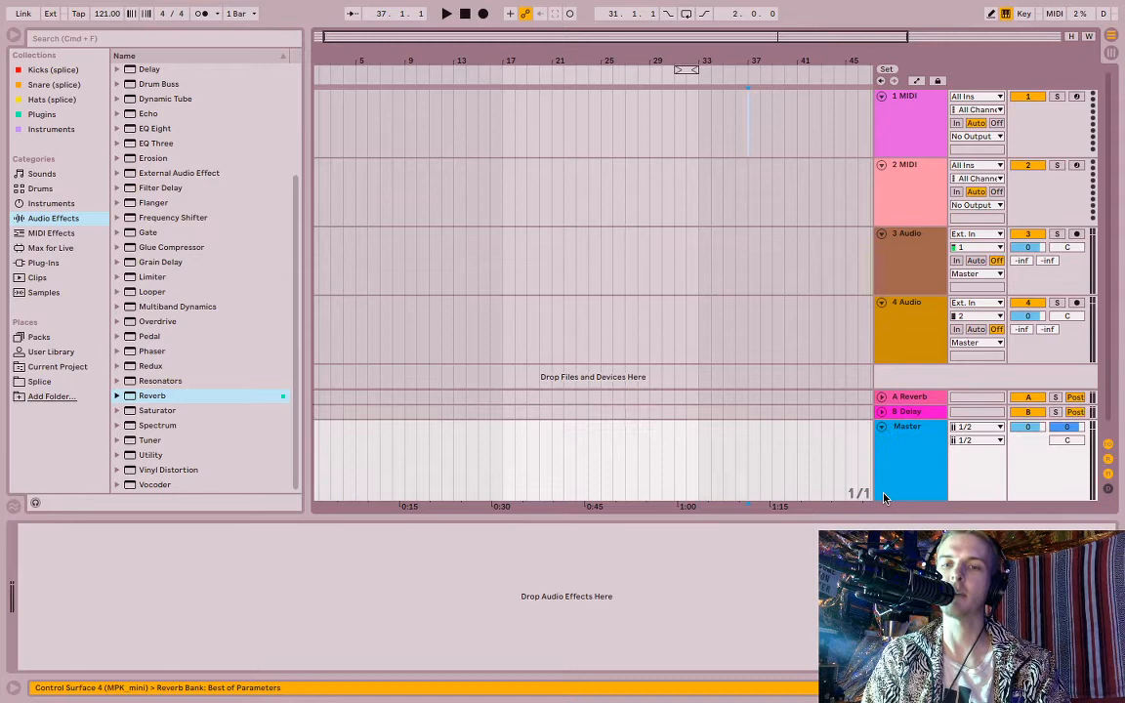
click(881, 427)
Step: Fold the 1 MIDI, 2 MIDI, 3 Audio and 4 Audio tracks one after another
click(910, 99)
click(882, 97)
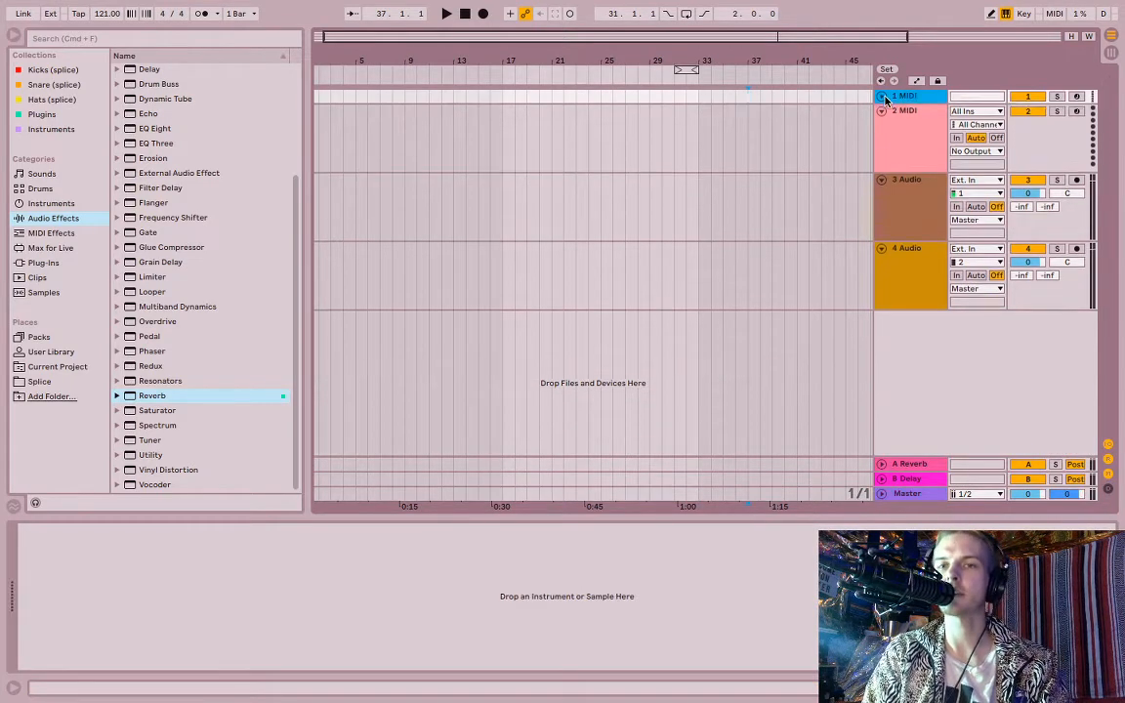
click(893, 110)
click(880, 111)
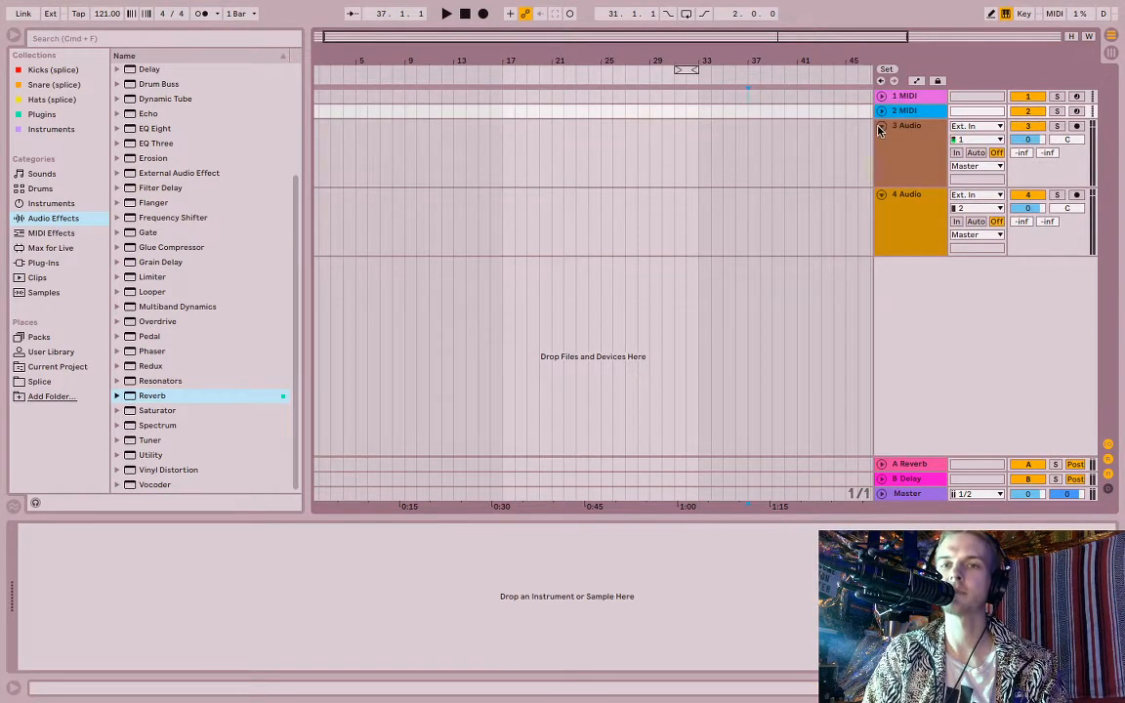
click(882, 126)
click(882, 141)
Step: Unfold all four MIDI and audio tracks back to full height
click(882, 141)
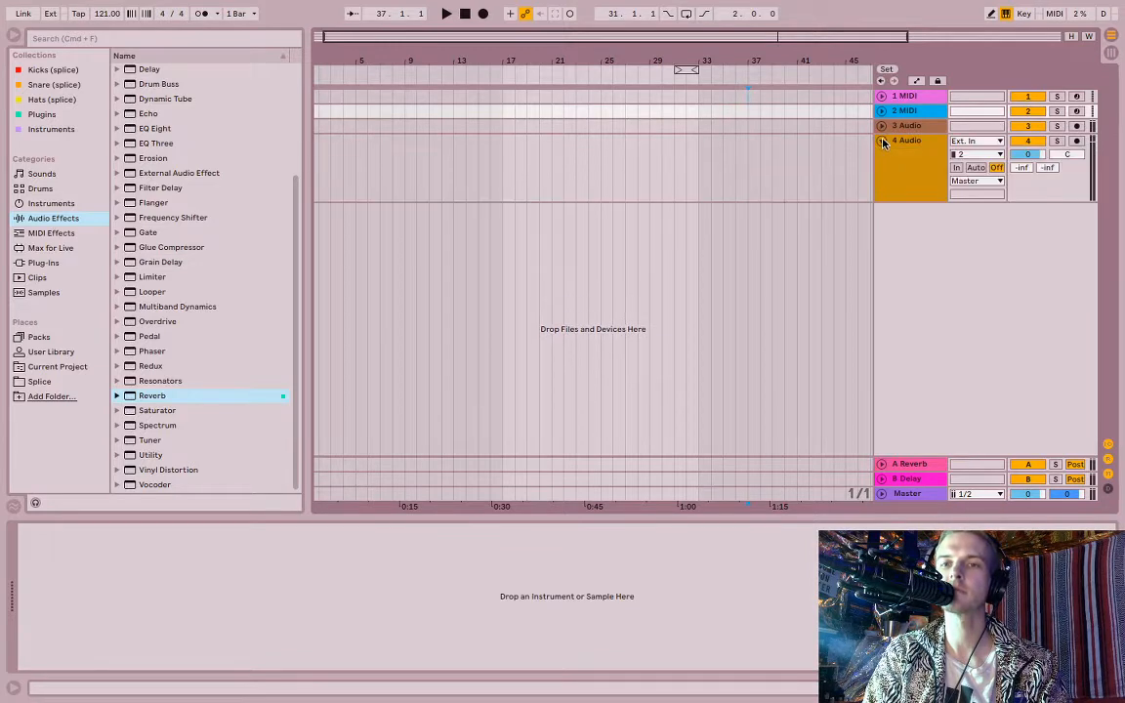
click(881, 126)
click(881, 111)
drag(881, 99, 897, 100)
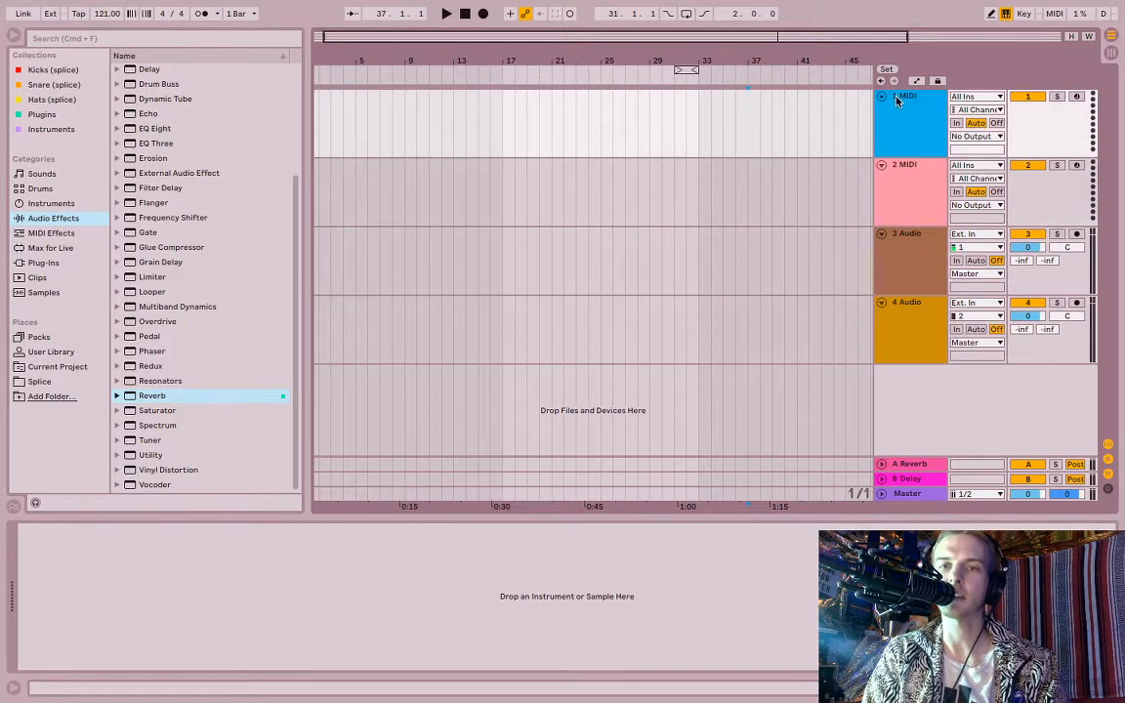
Step: Change the colour of the 1 MIDI track to lime green and reselect the track
right_click(912, 111)
click(976, 295)
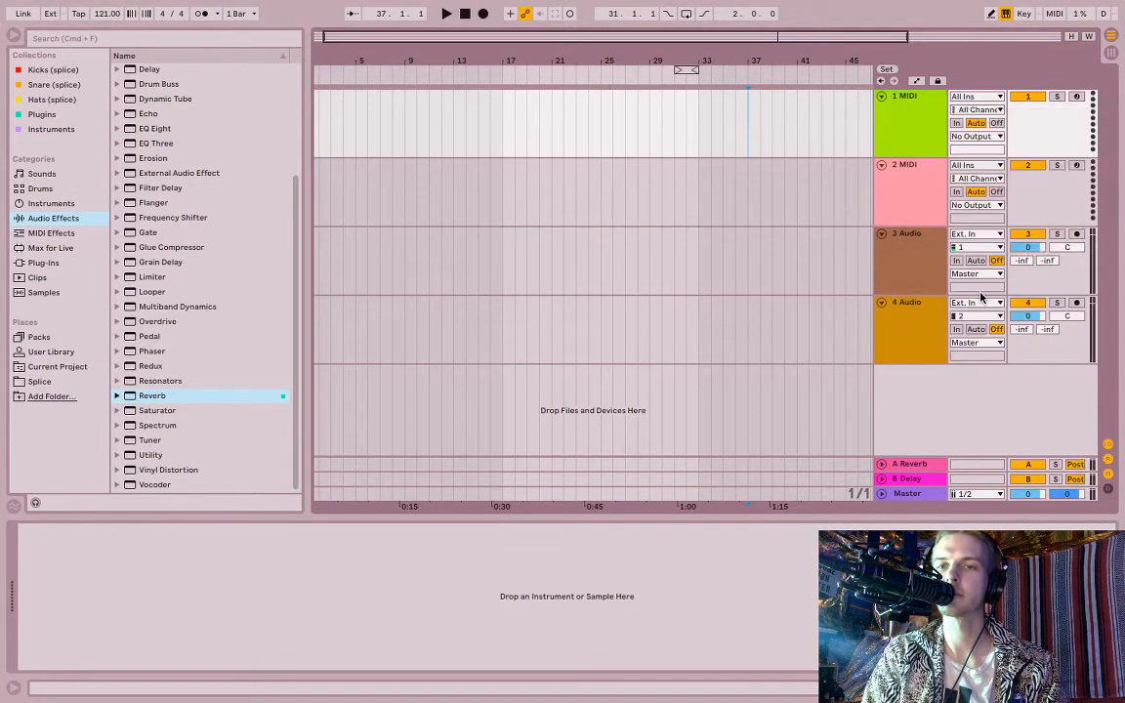
key(Down)
click(902, 137)
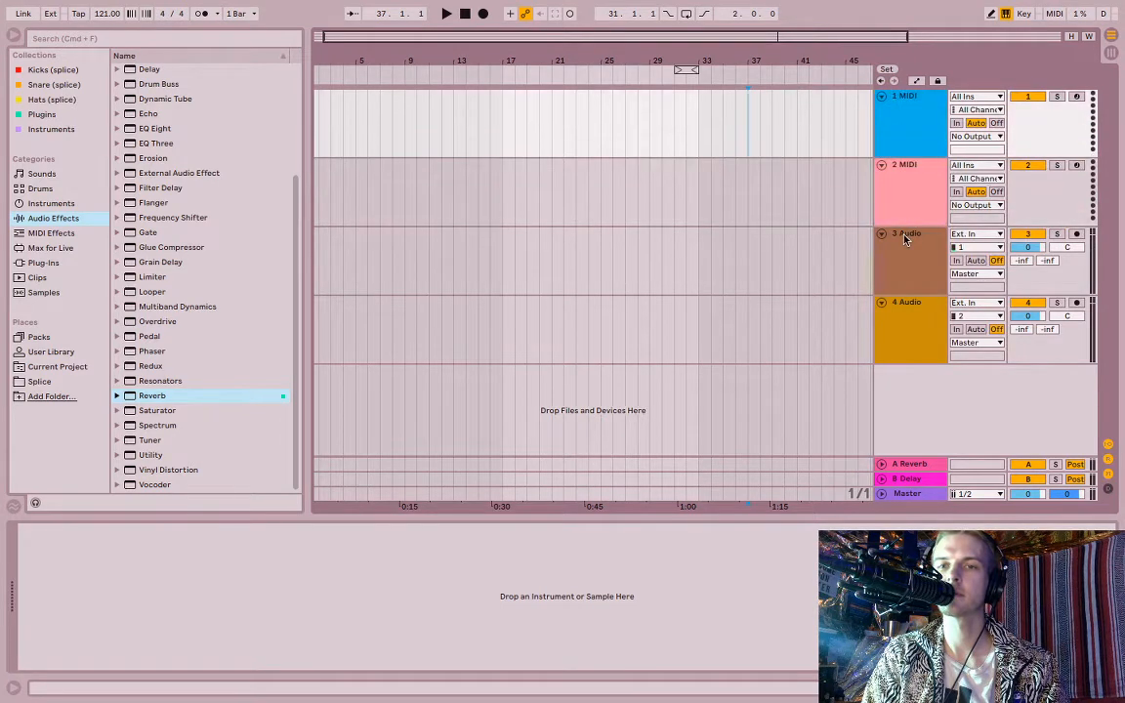
Step: Select the 3 Audio and 4 Audio tracks together and group them
click(904, 256)
click(905, 322)
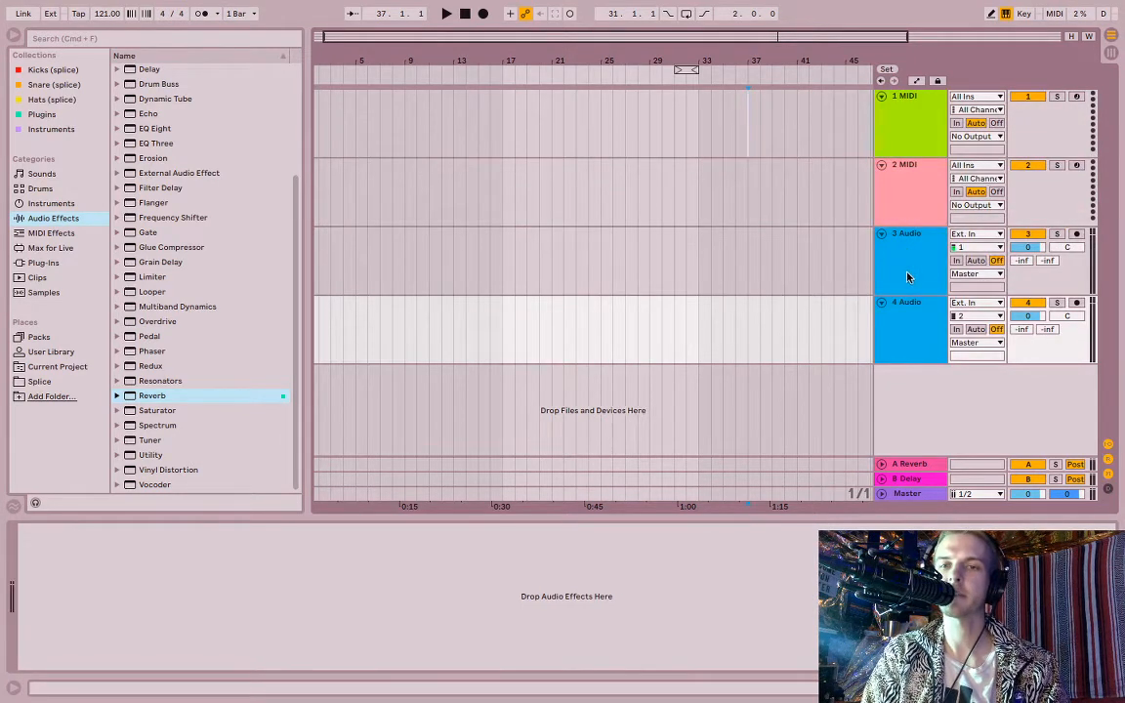
key(Up)
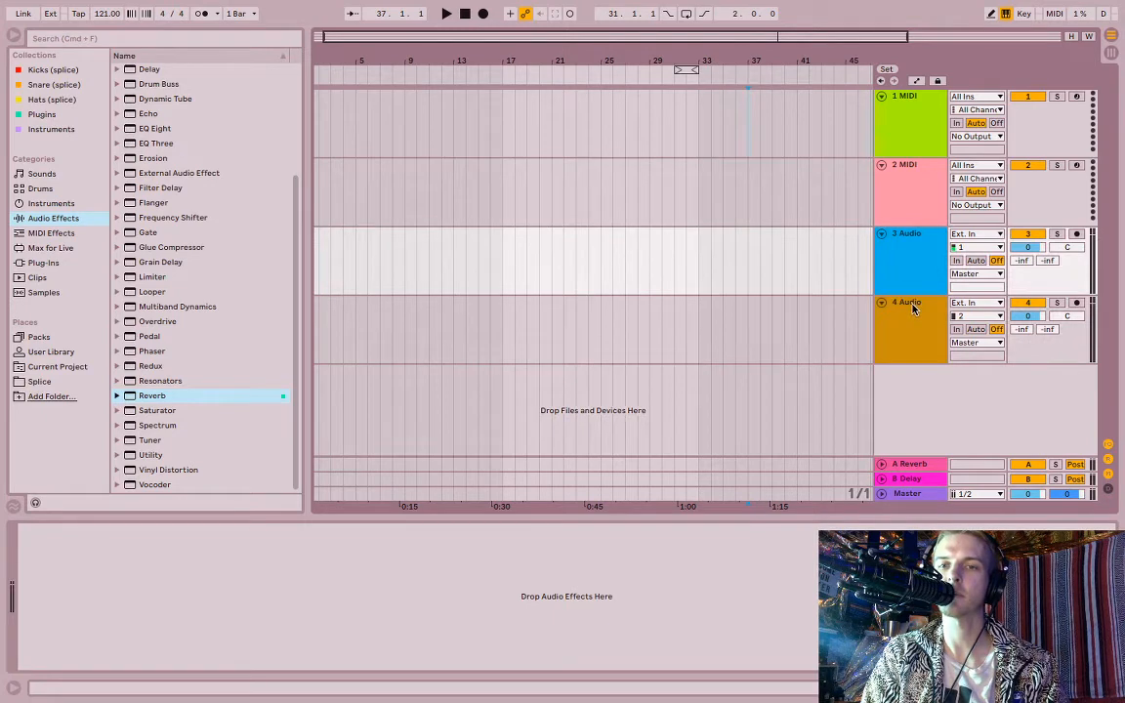
click(913, 308)
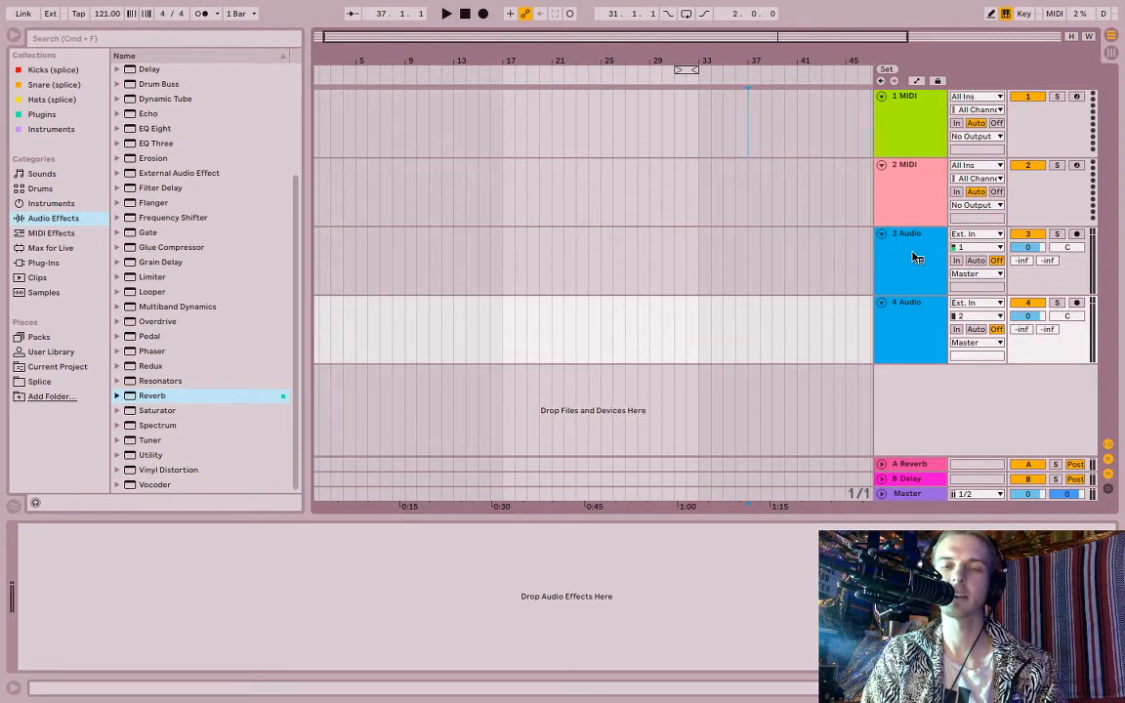
right_click(915, 257)
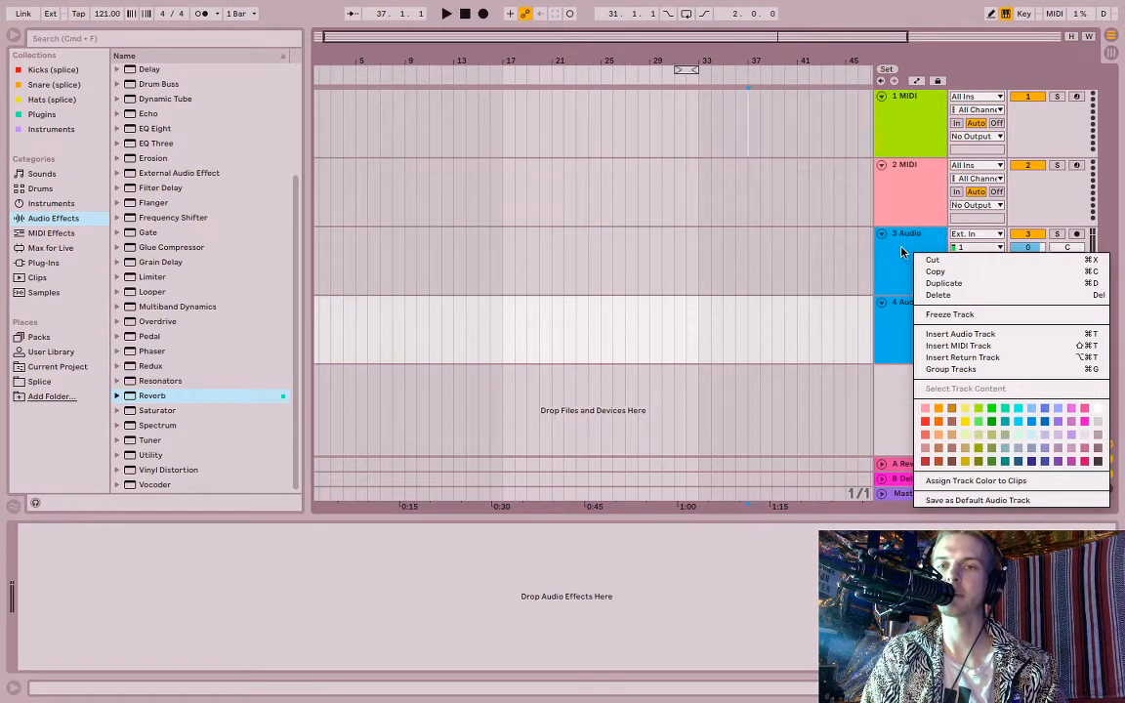
click(943, 370)
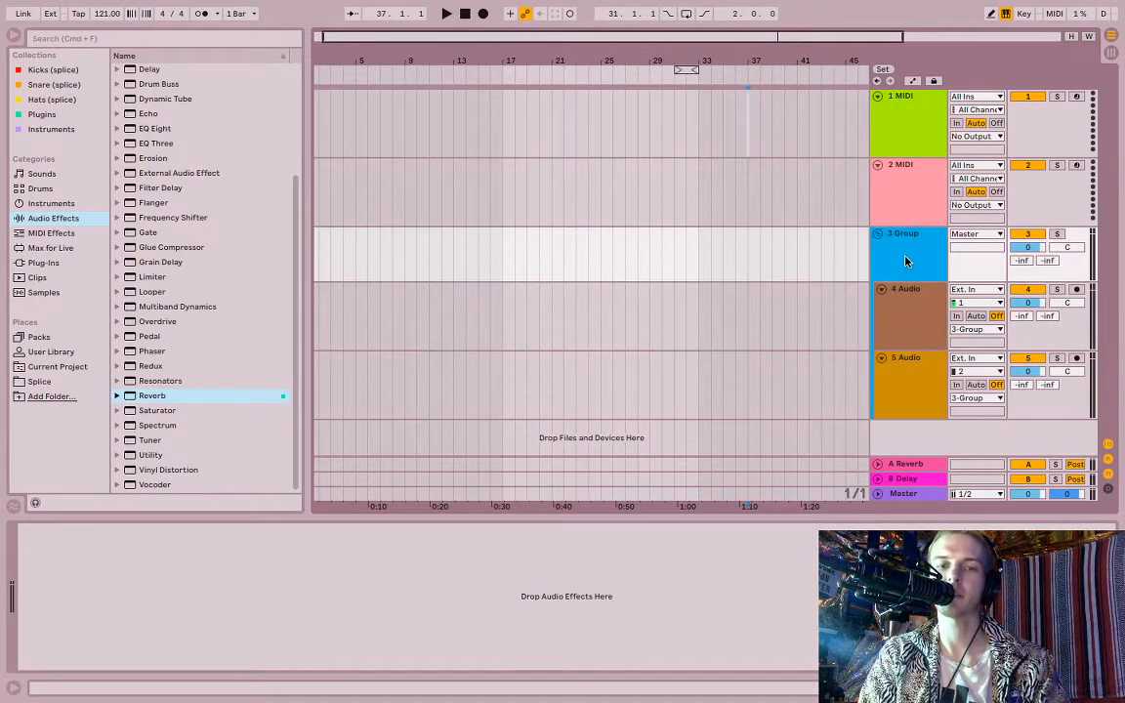
Step: Name the new group track Vocals, and rename it to Vocal
text(Vocals)
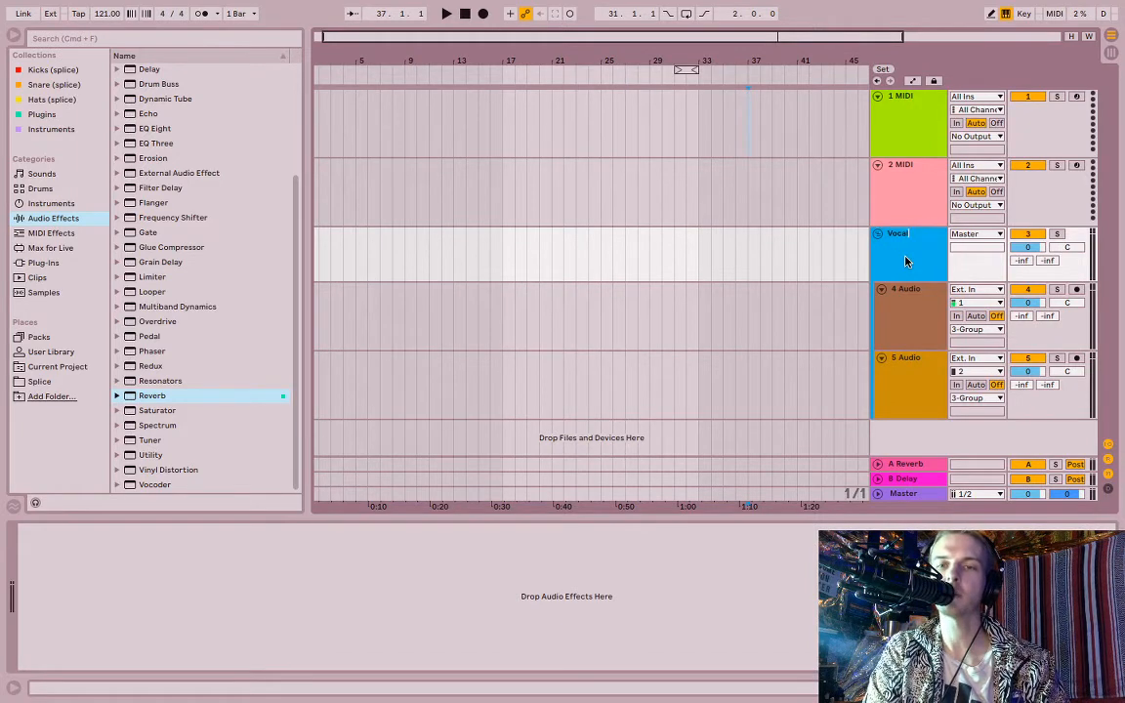
key(Return)
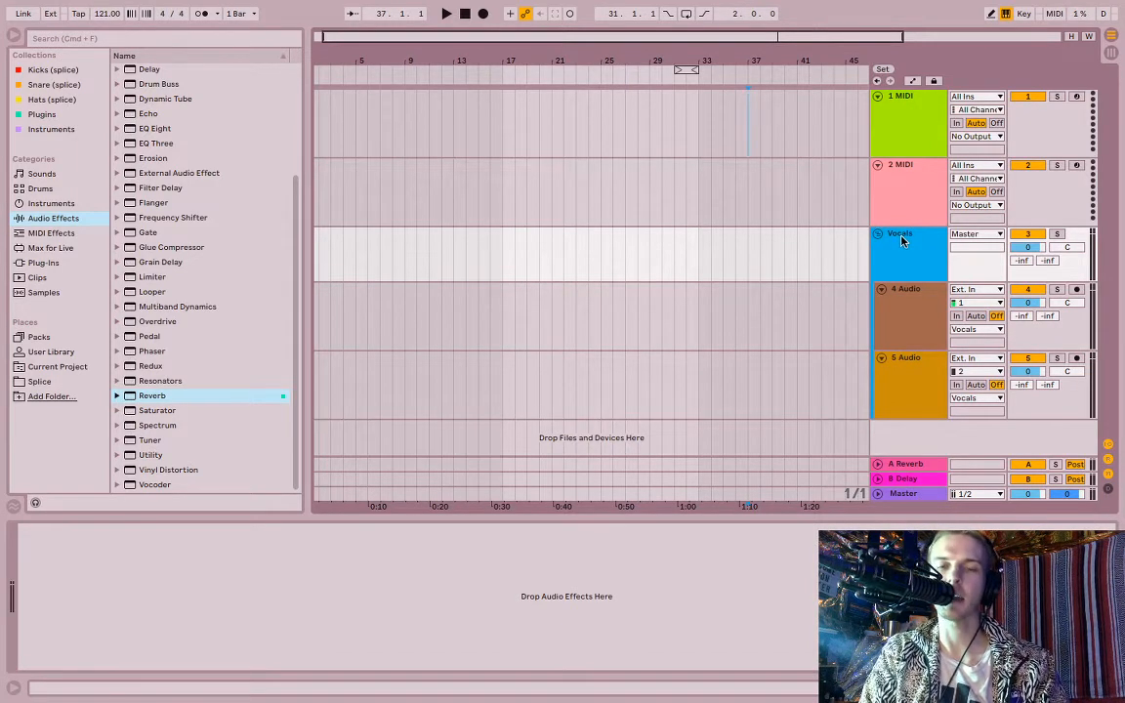
right_click(903, 241)
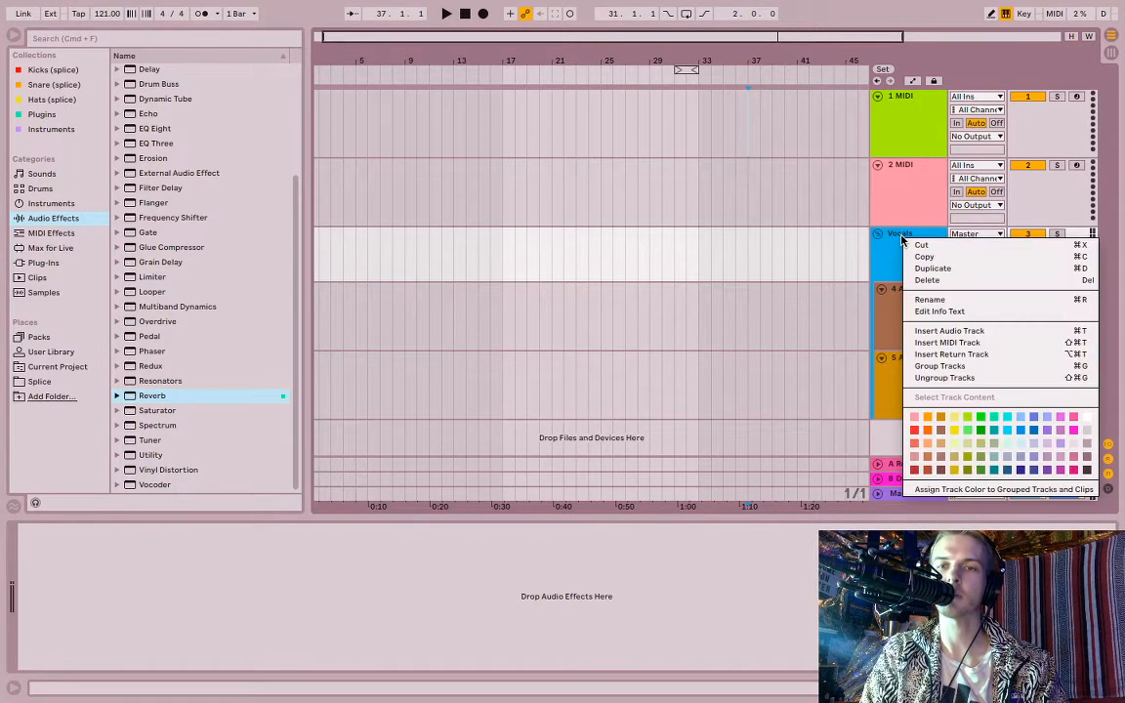
click(930, 301)
text(V)
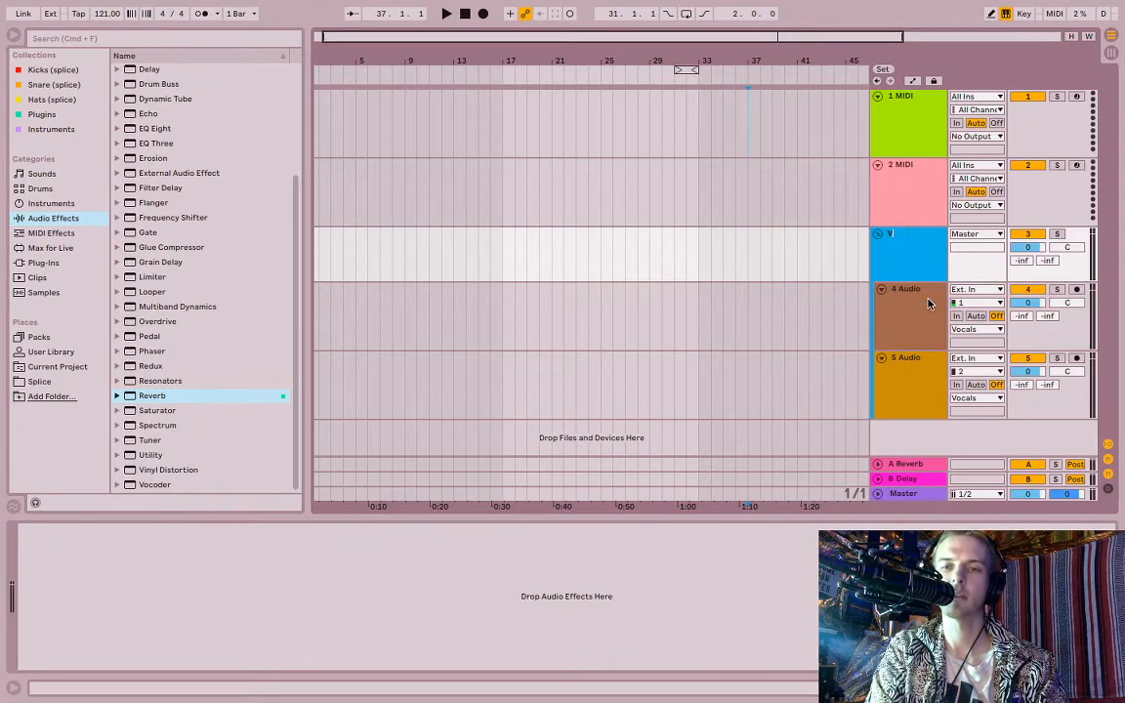
key(Return)
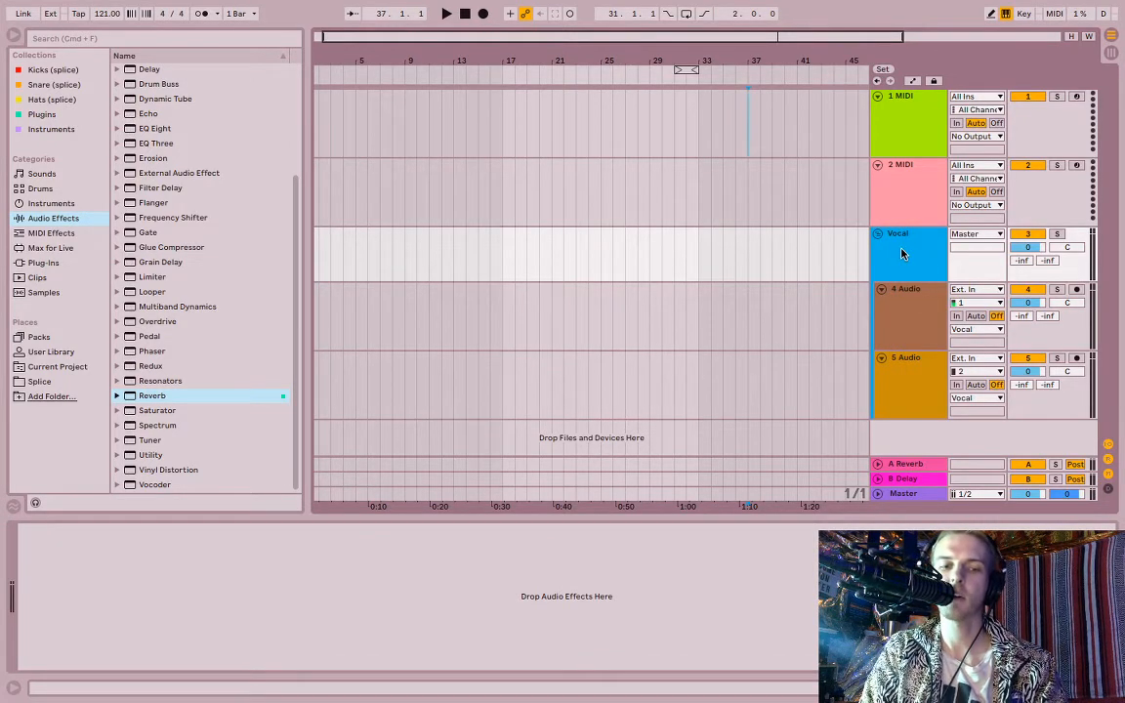
Step: Return the group track to its default name and ungroup the two audio tracks, selecting 3 Audio
key(super+r)
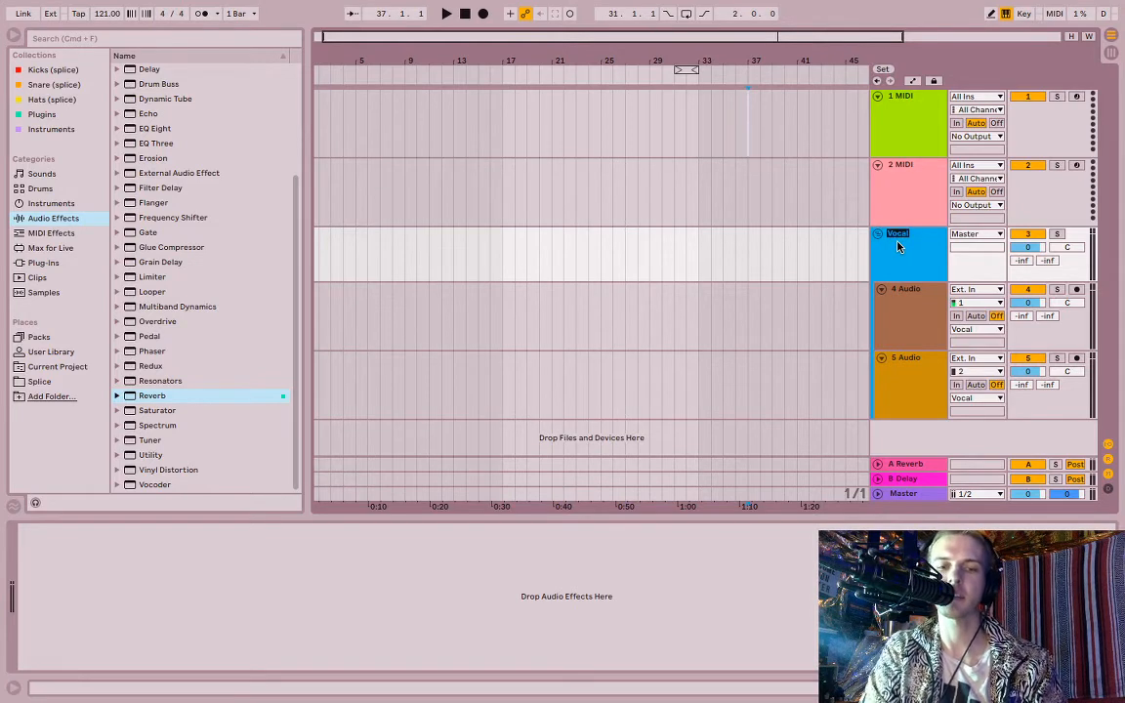
key(Right)
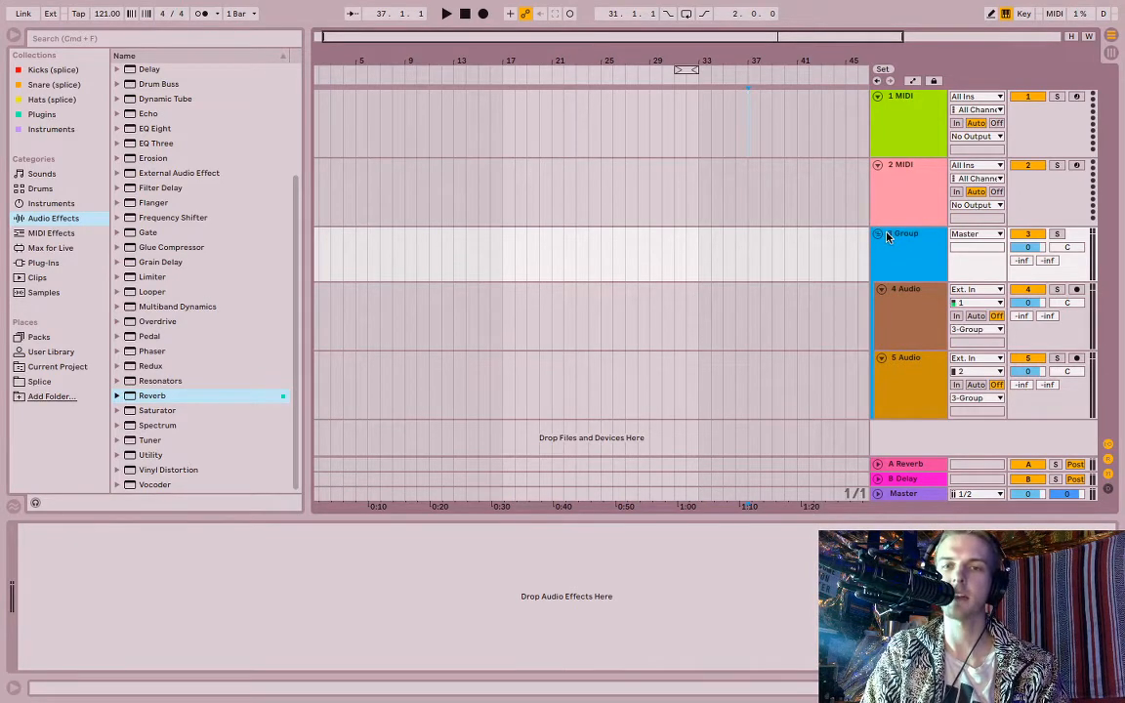
key(super+shift+g)
drag(905, 309, 906, 252)
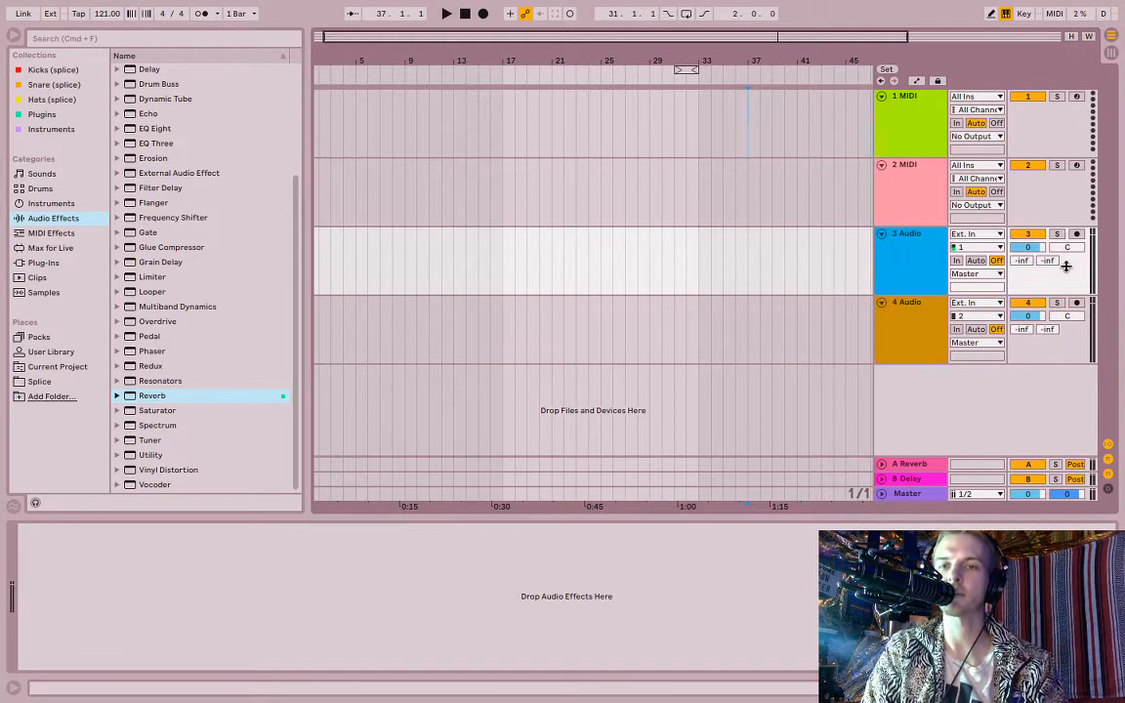
Step: Review the input channel choices of the 3 Audio track, keeping channel 1
click(972, 249)
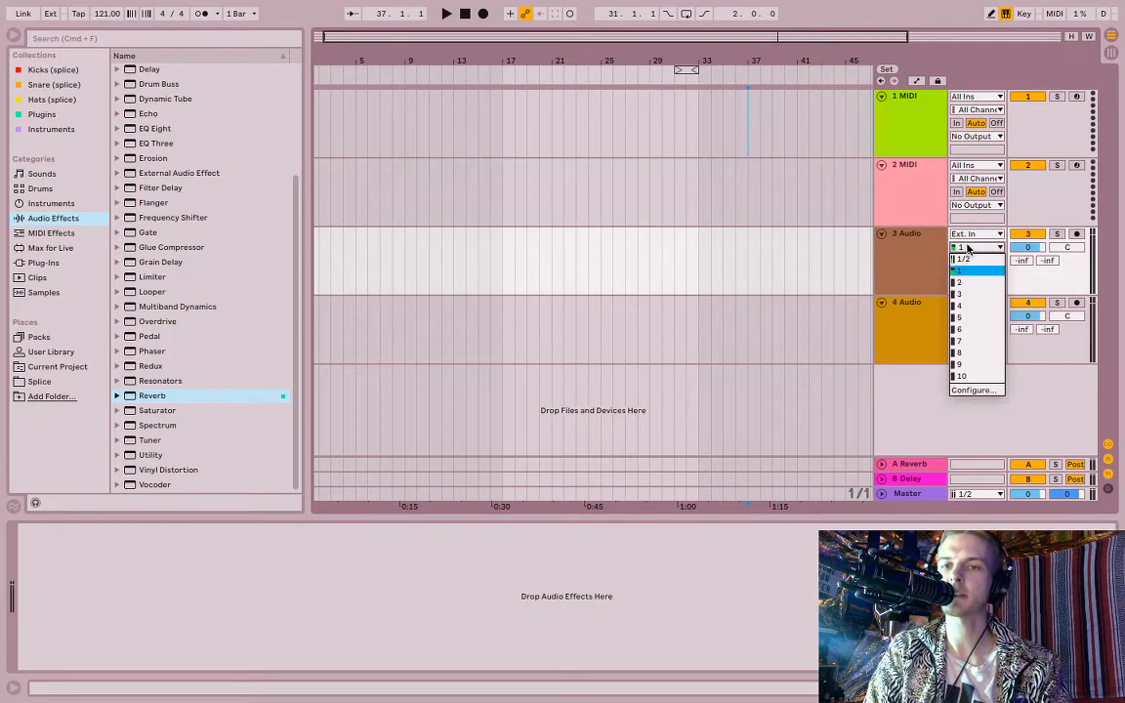
click(967, 281)
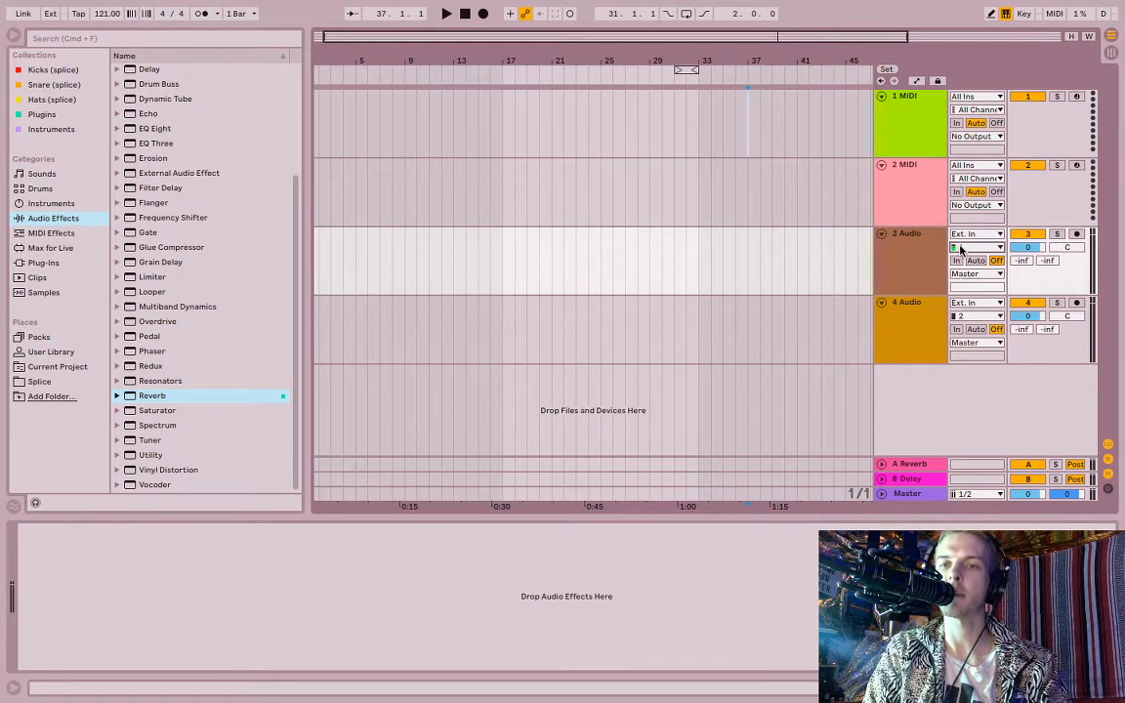
click(960, 250)
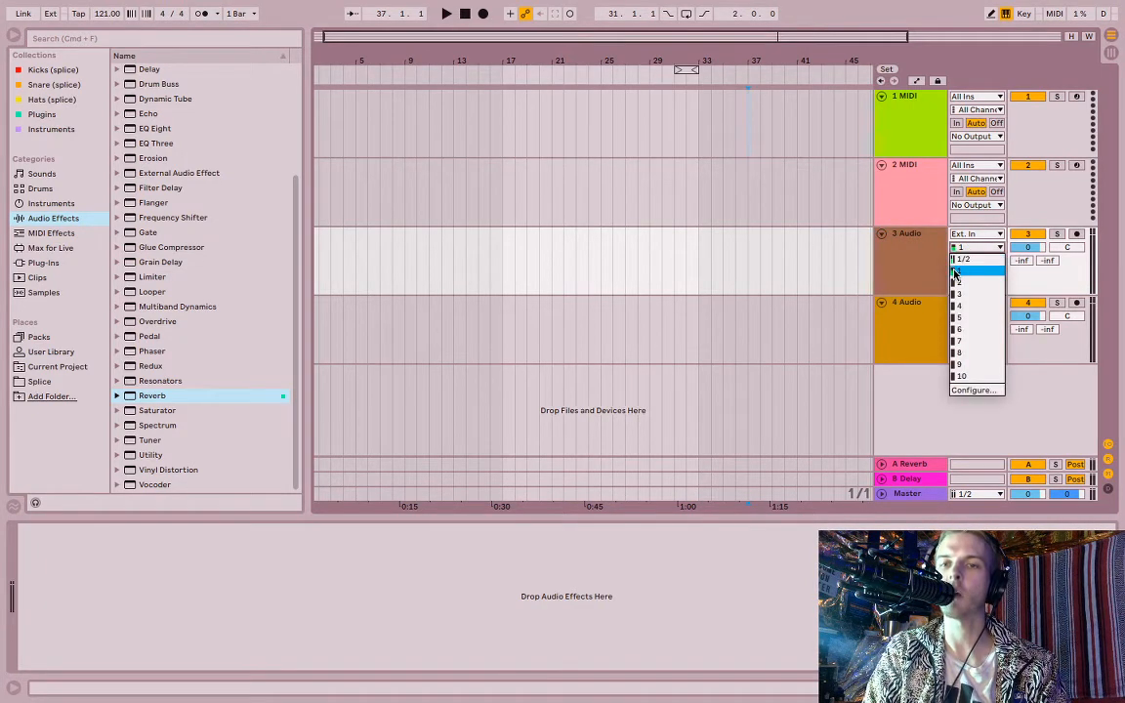
click(956, 274)
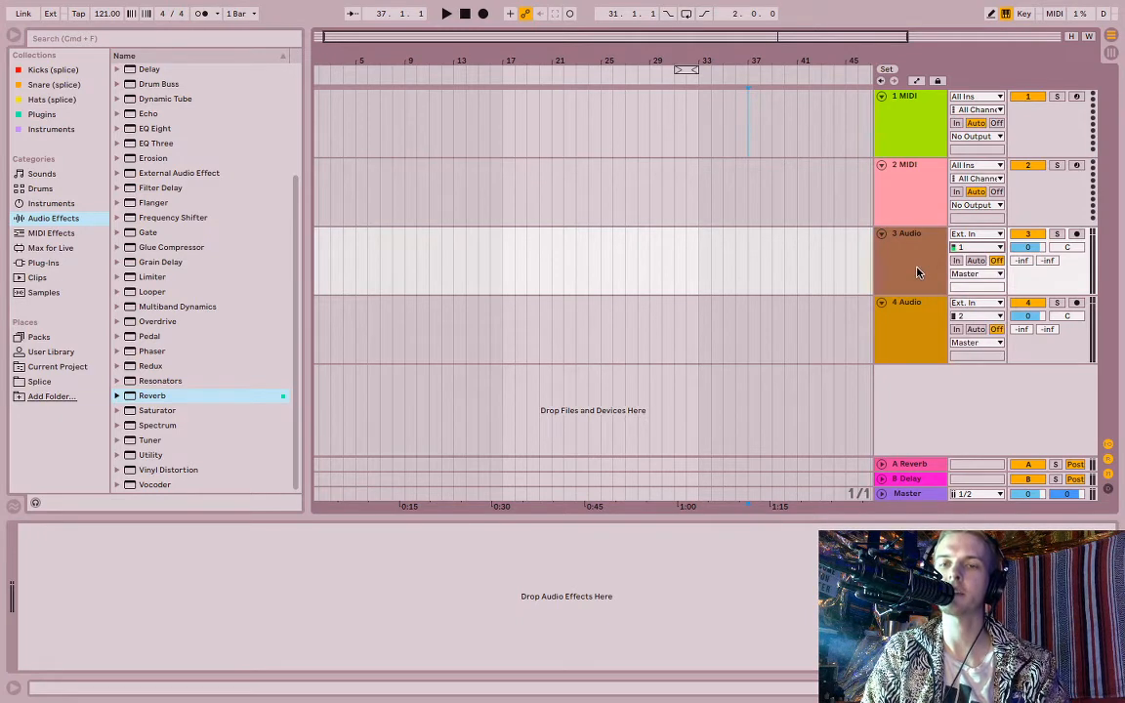
click(918, 273)
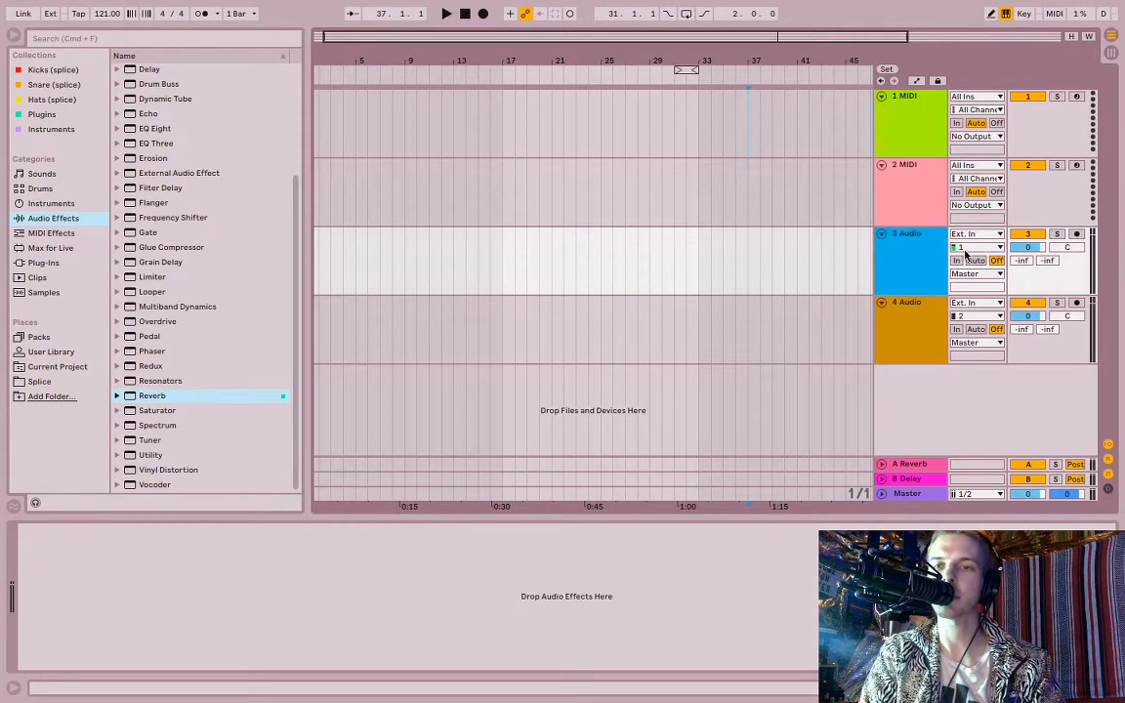
click(961, 250)
click(889, 269)
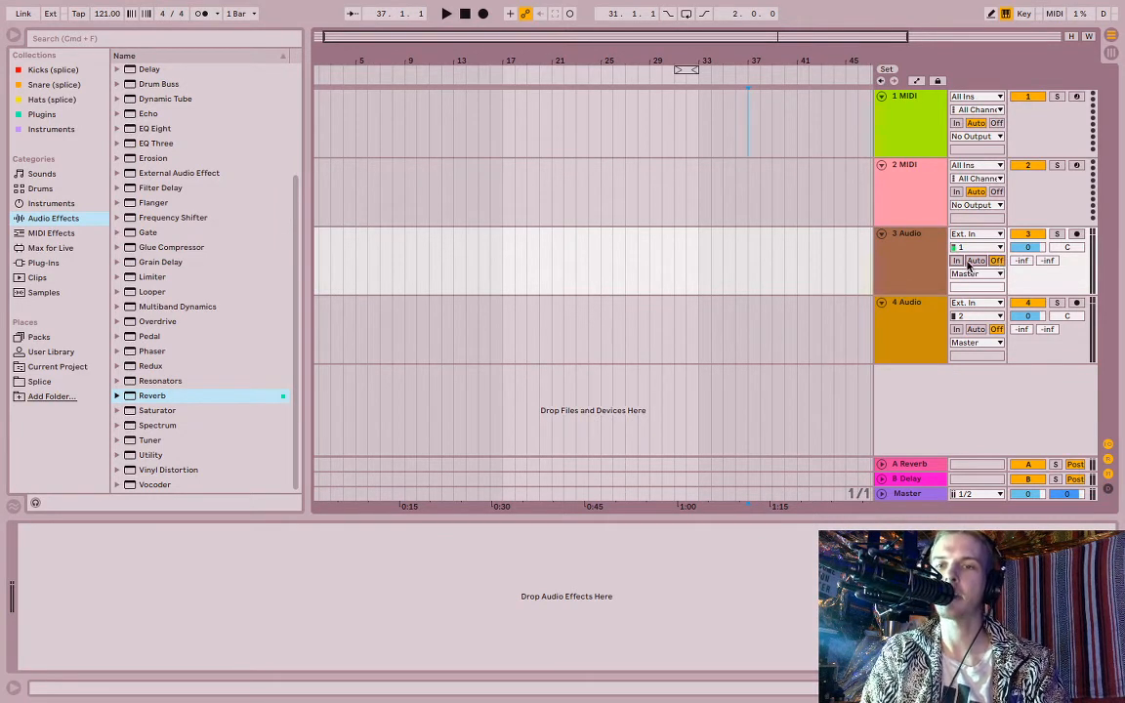
Step: Switch the 3 Audio track's monitoring to In and back to Off, and toggle its solo, leaving it on
click(957, 260)
click(998, 260)
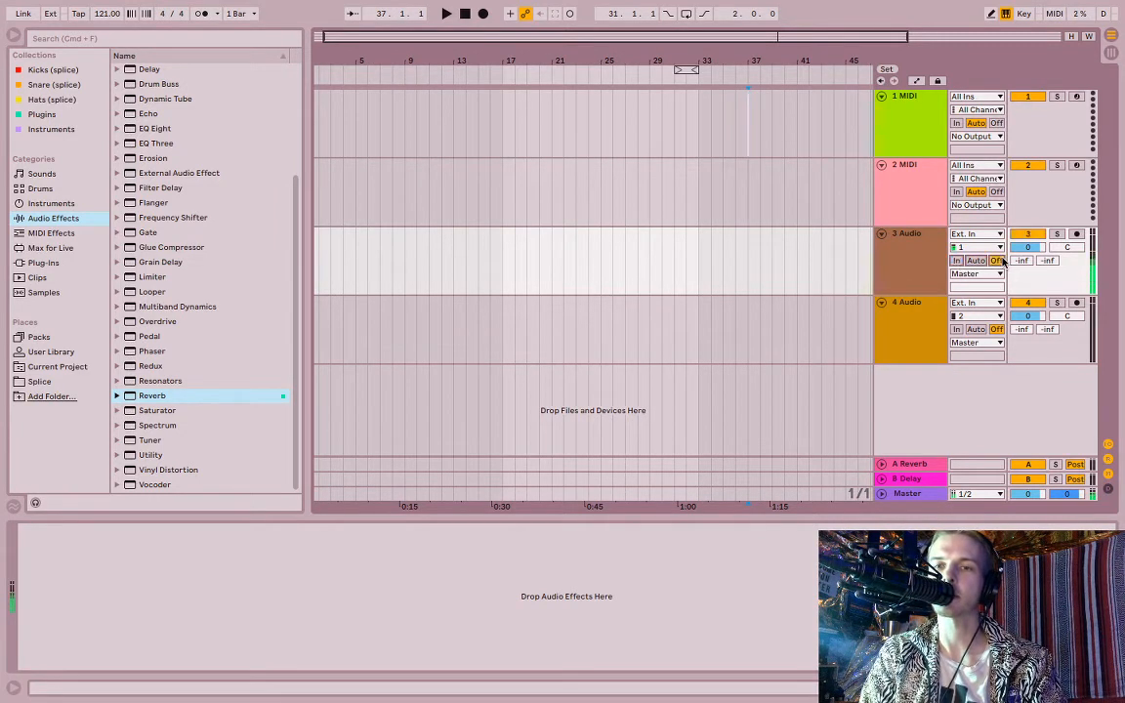
click(1056, 234)
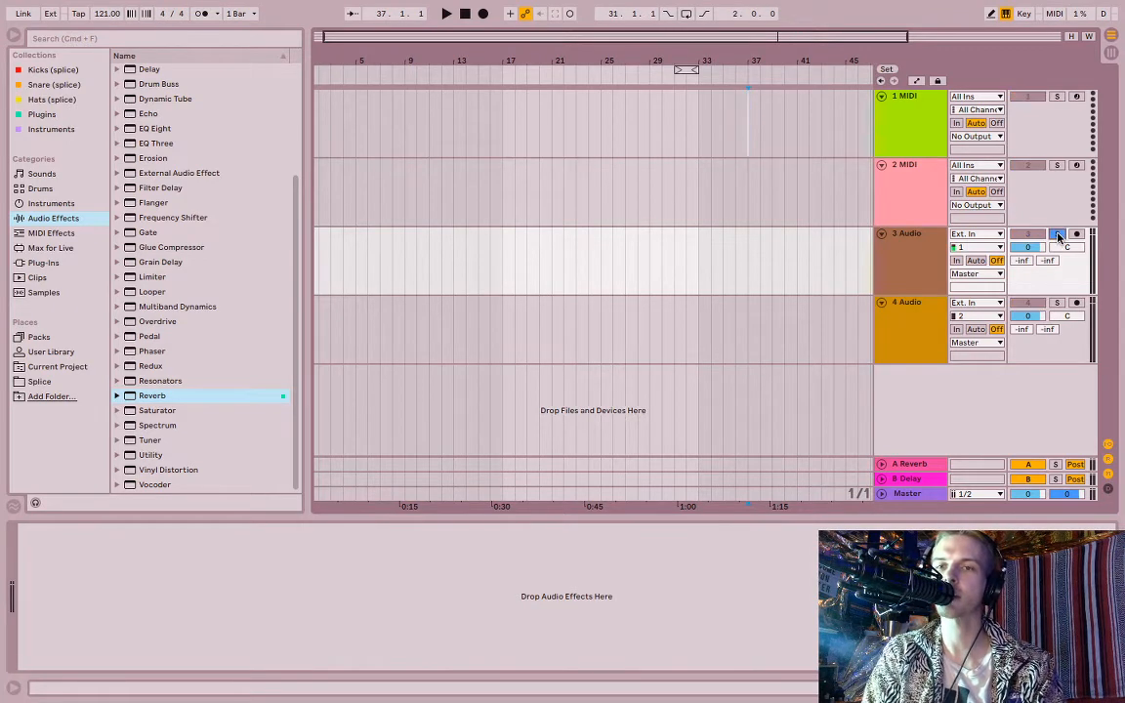
click(1057, 236)
click(1058, 236)
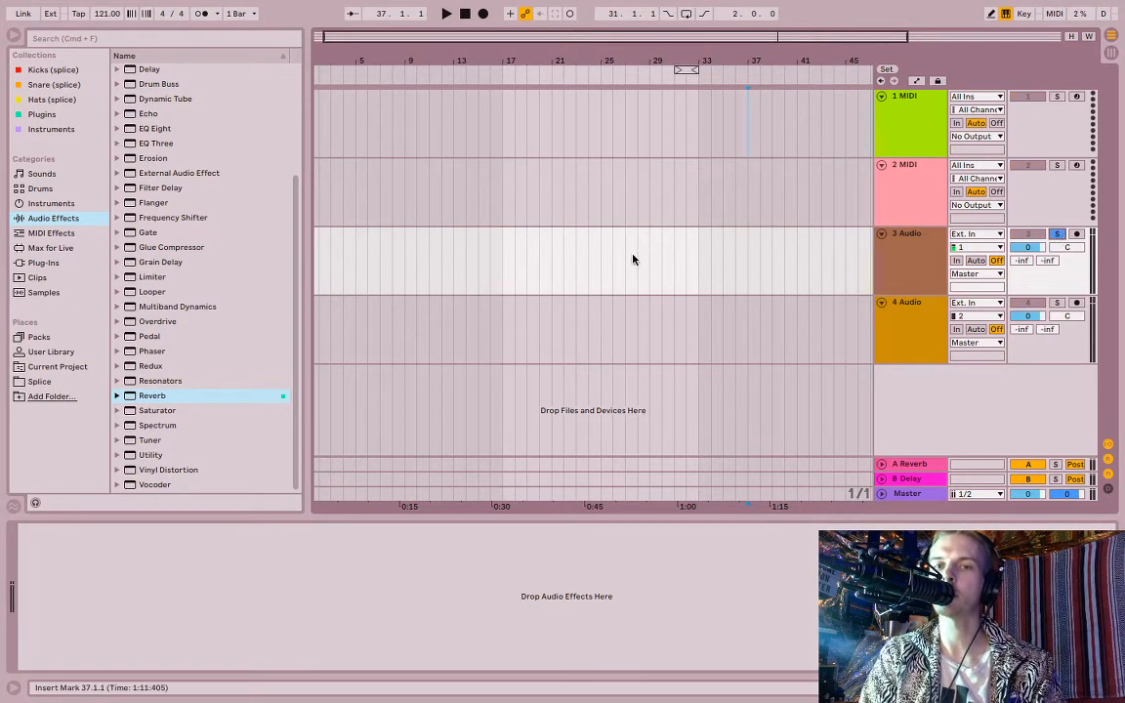
Step: Select the range from 22.1.1 to 37.1.1 on the 3 Audio track, clear the selection and turn off the track's solo
click(563, 257)
drag(563, 256, 742, 260)
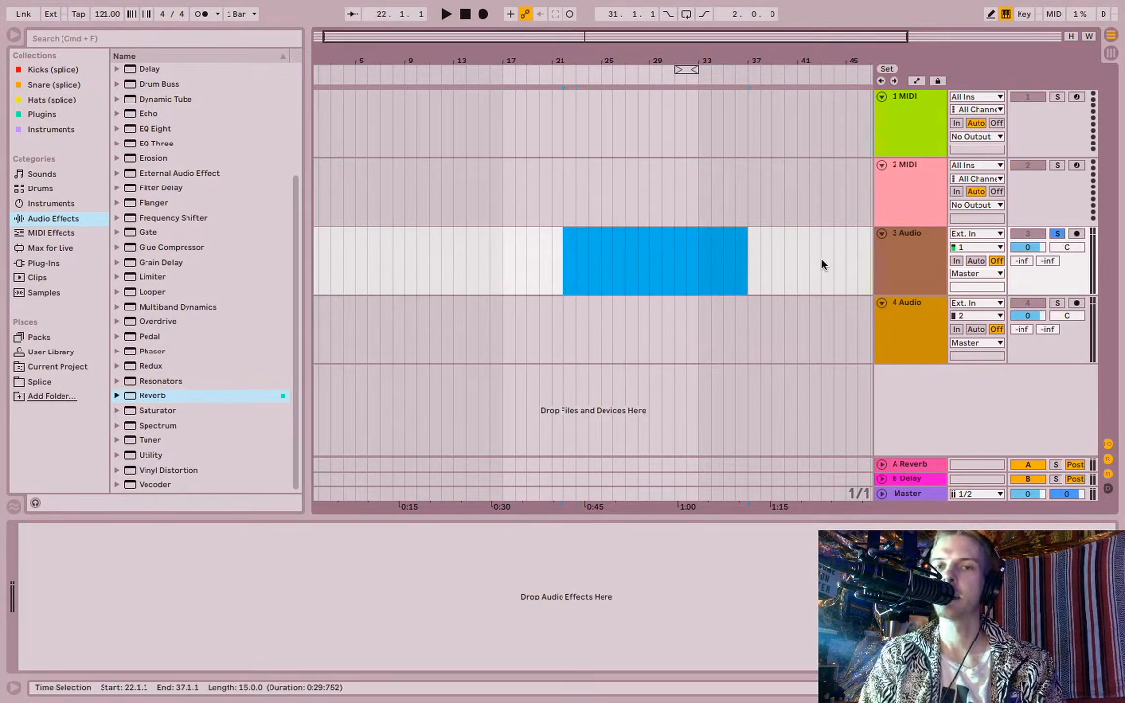
drag(822, 264, 381, 244)
click(508, 248)
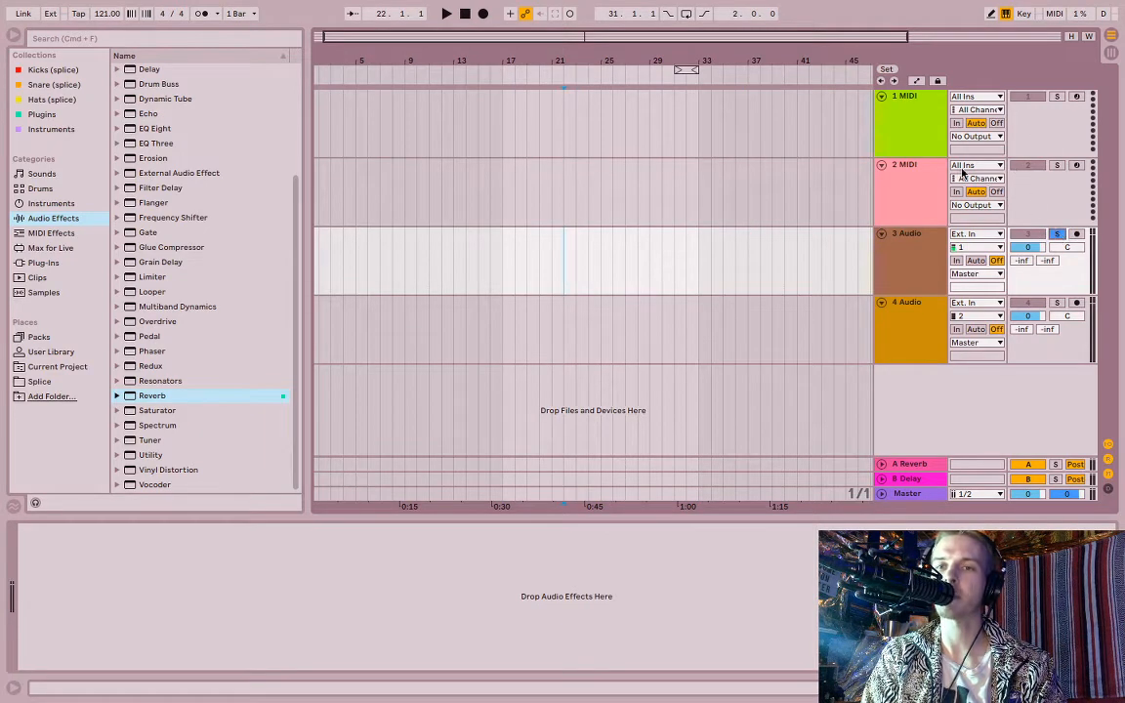
click(1056, 234)
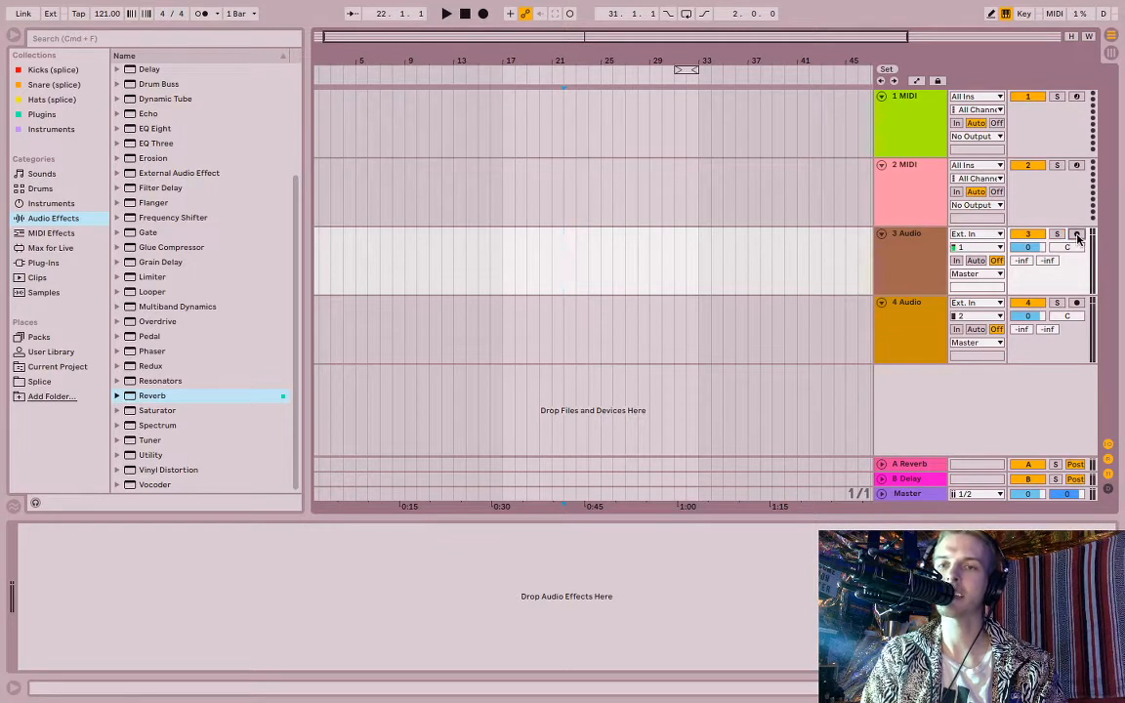
Step: Arm the 3 Audio track for recording, disarm it and arm it again
click(1076, 236)
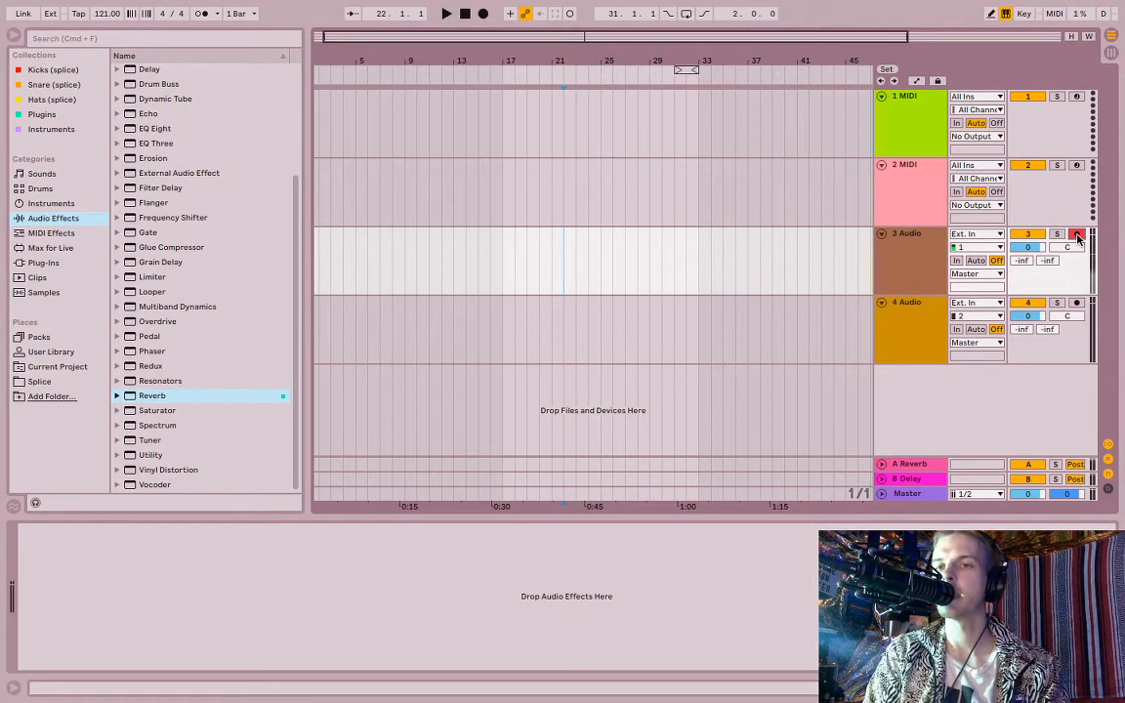
click(1075, 235)
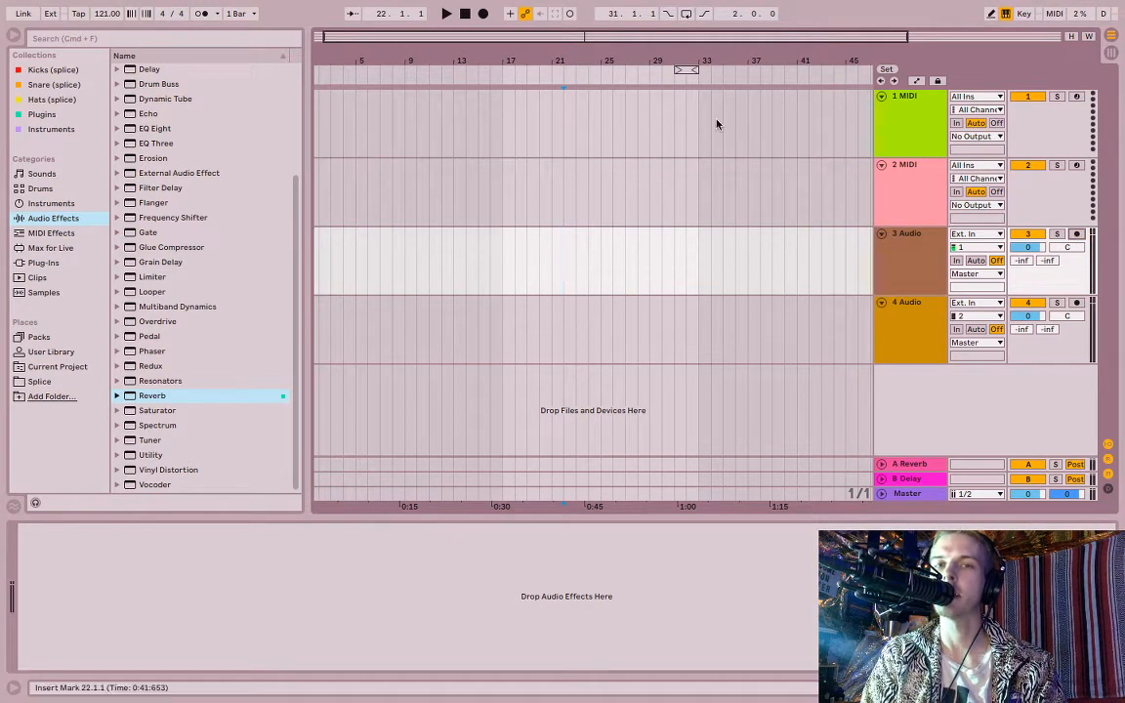
click(1076, 236)
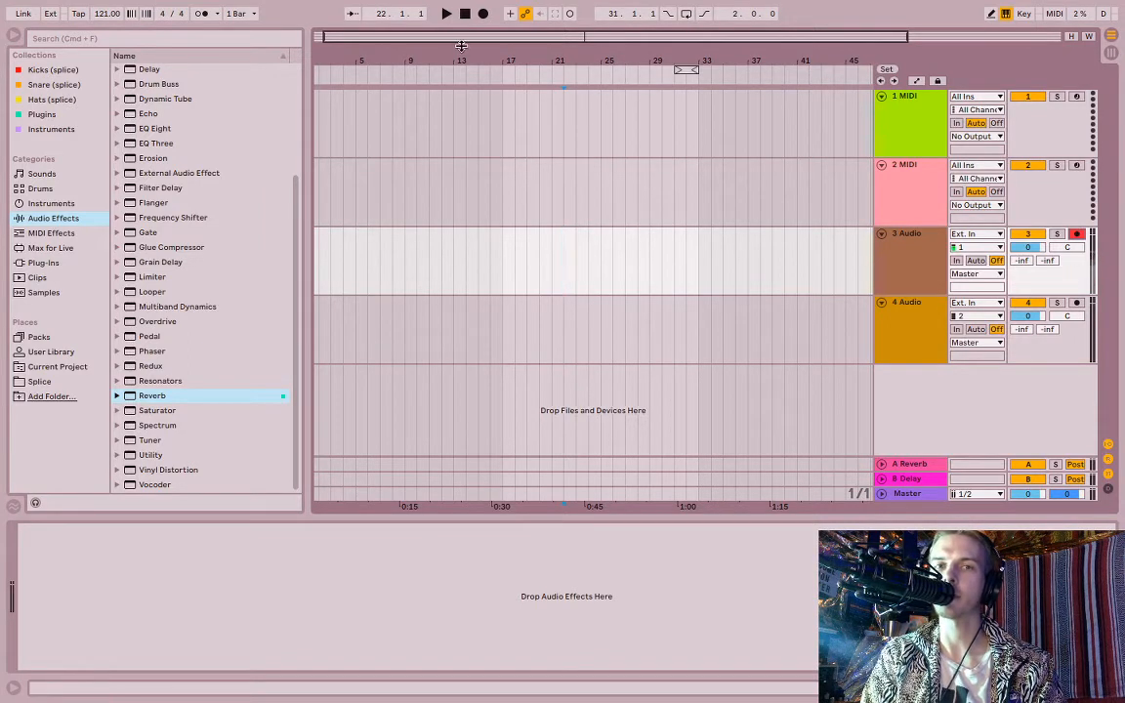
Step: Record a short audio clip on the armed 3 Audio track from bar 22, stop, and undo the recording
click(482, 14)
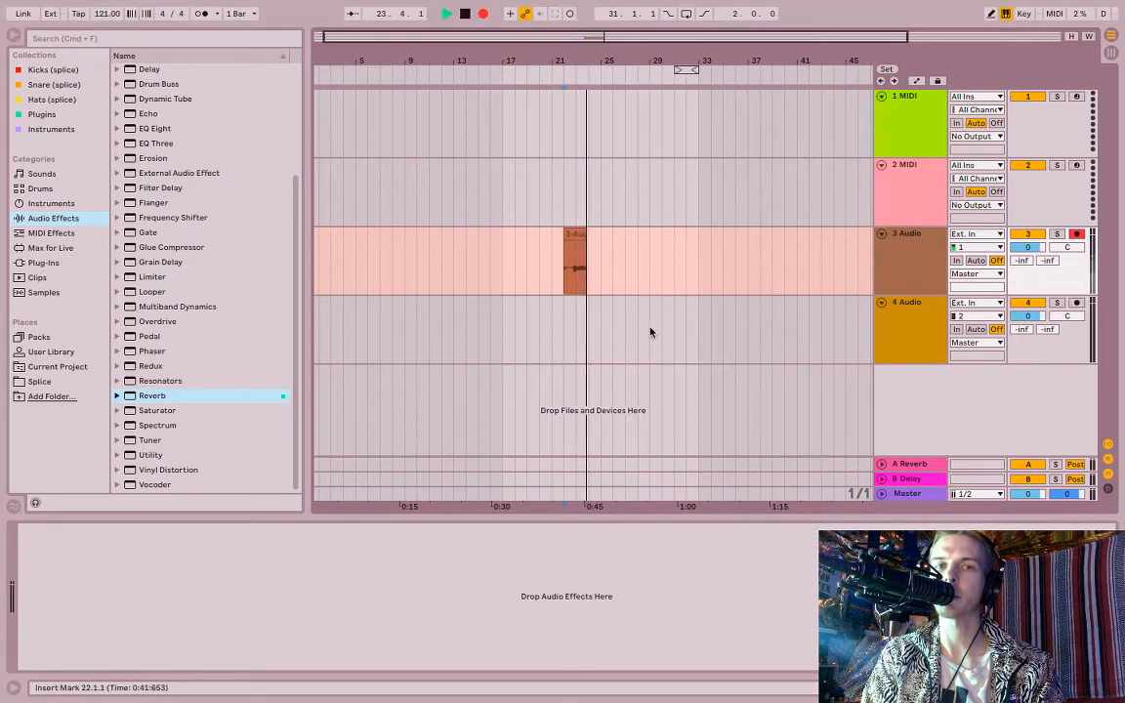
key(space)
key(ctrl+z)
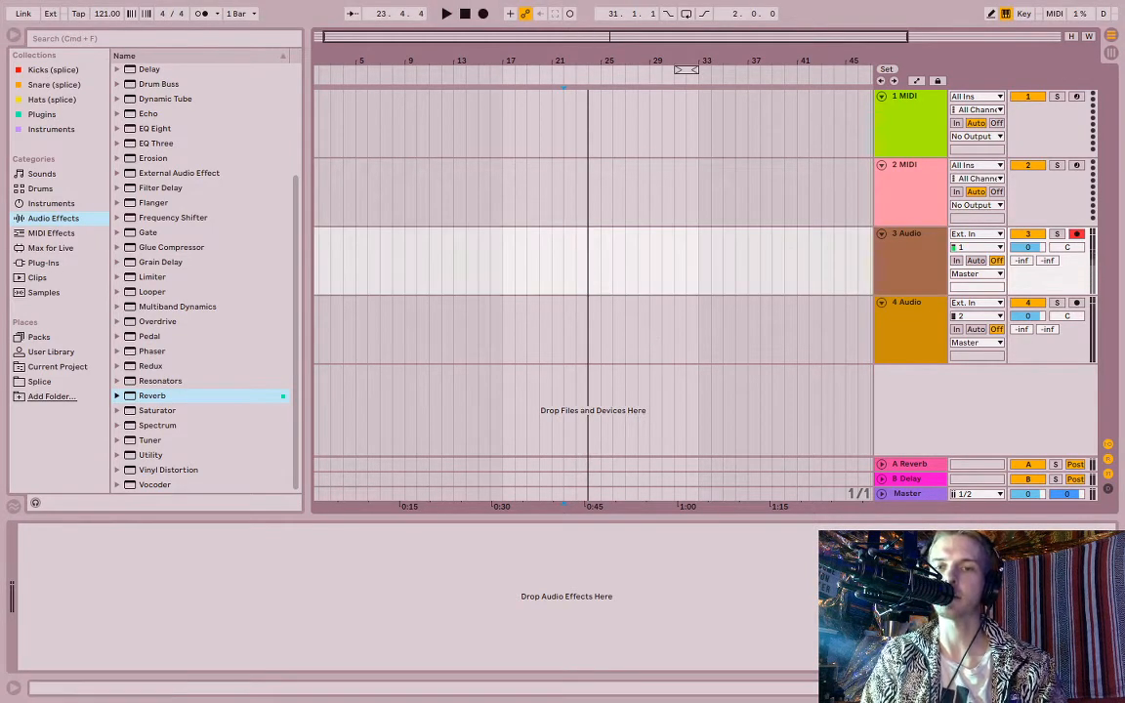
Step: Disarm the 3 Audio track, and start and stop an arrangement recording from bar 22
click(1076, 233)
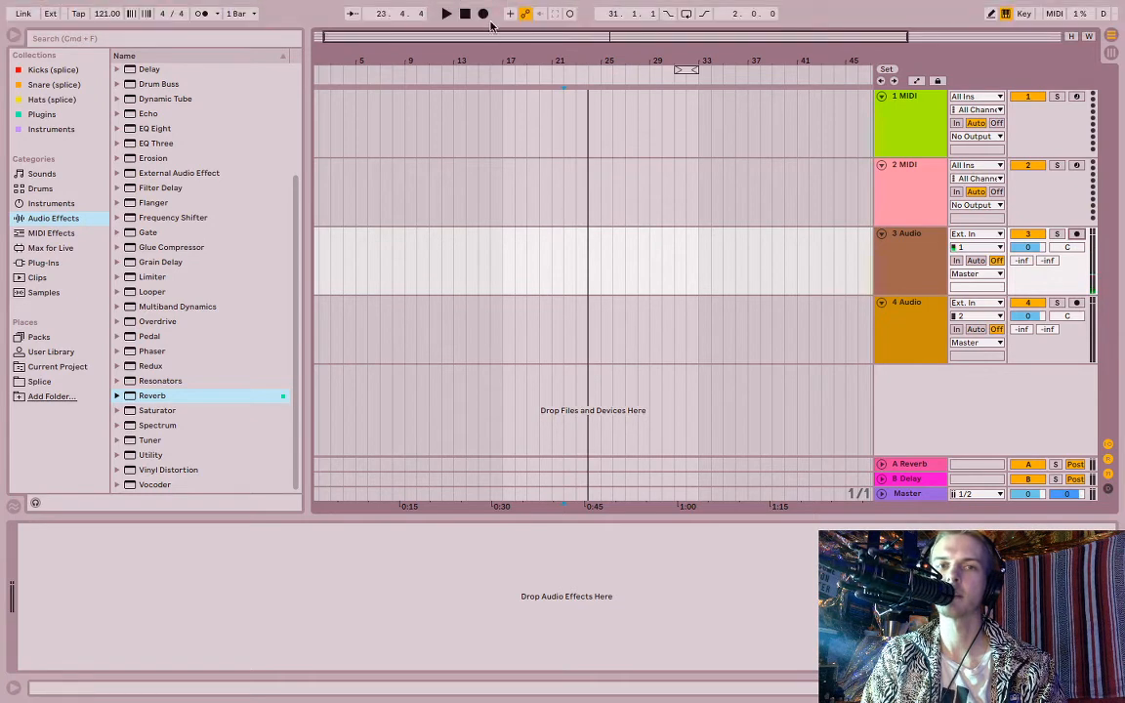
click(483, 15)
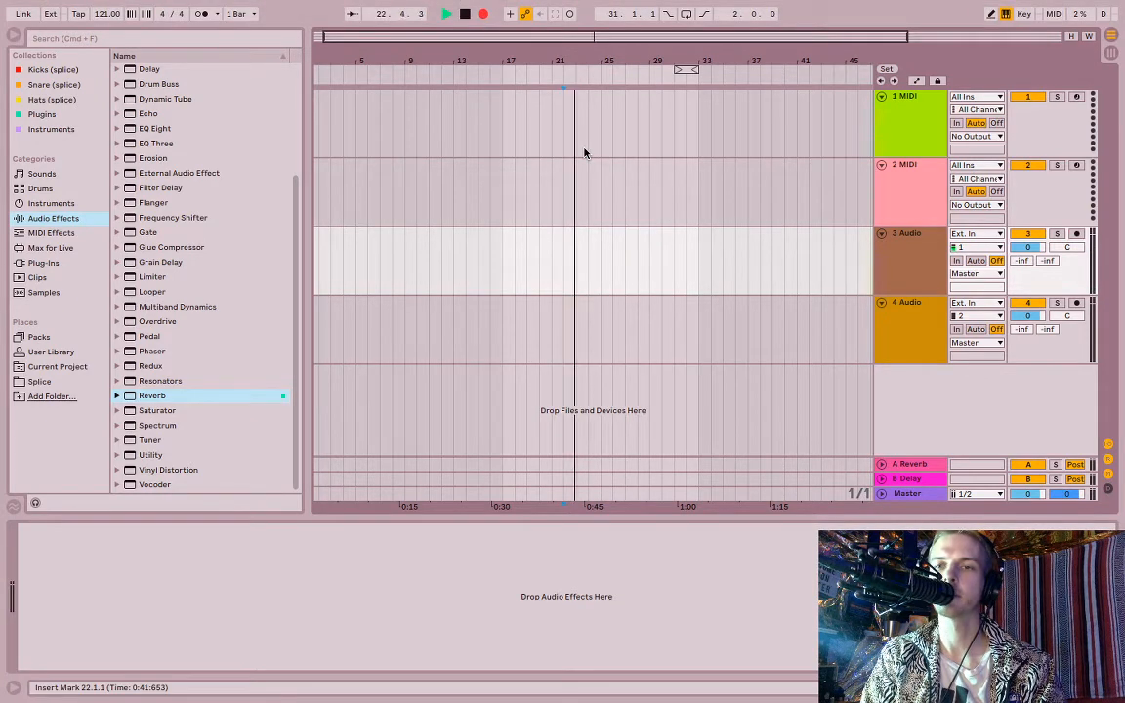
key(space)
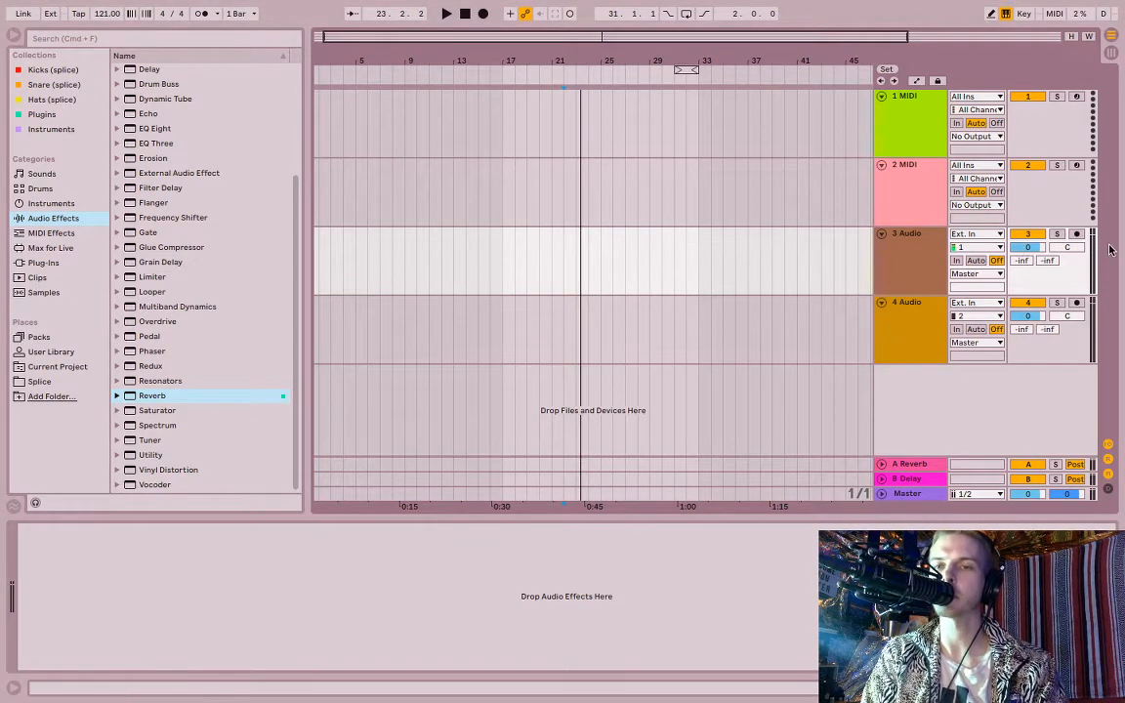
Step: Arm the 3 Audio and 4 Audio tracks for recording at the same time
click(1077, 235)
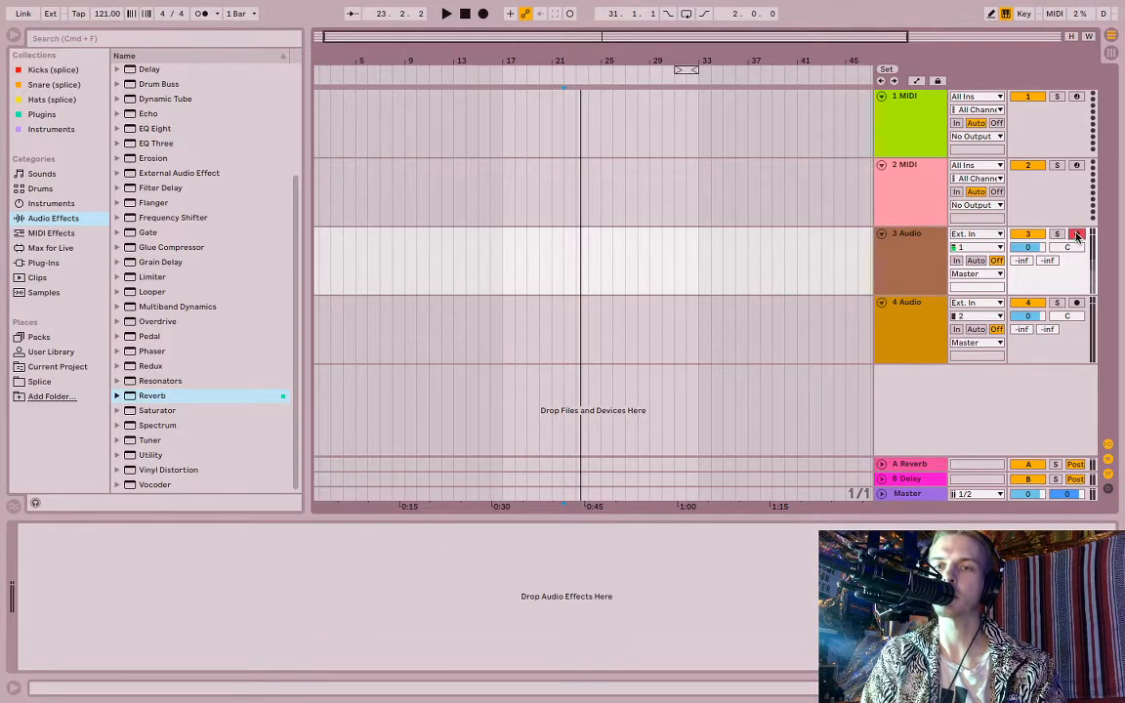
super+click(1077, 304)
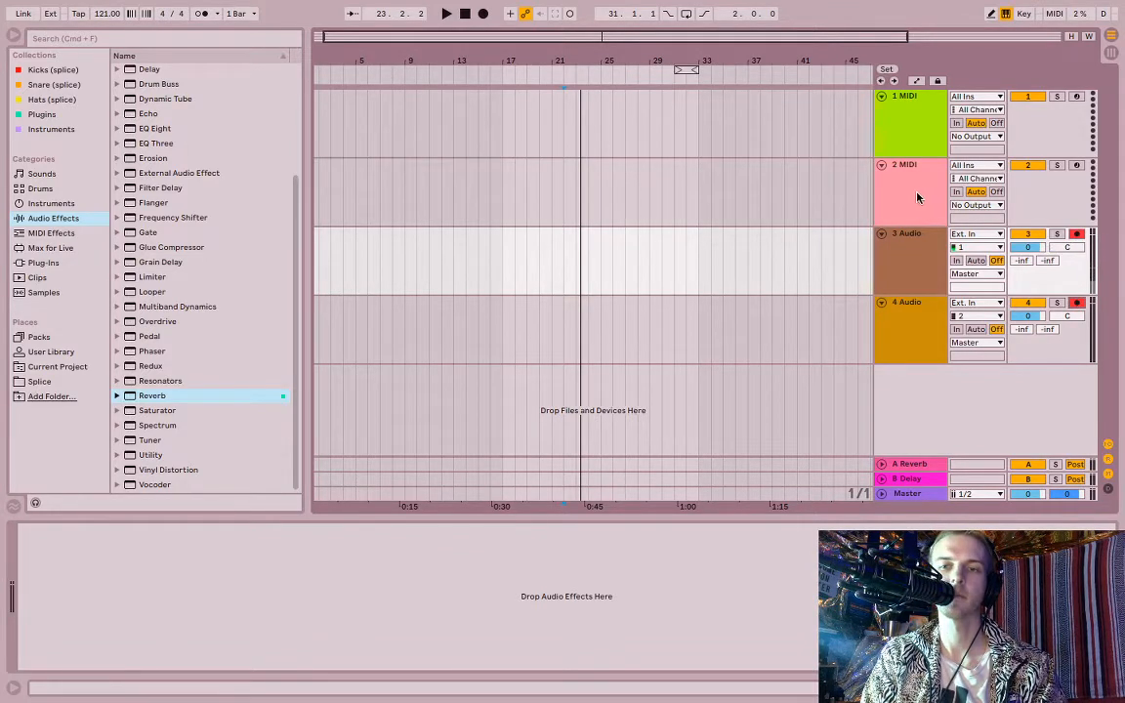
Step: Record a short take on both armed audio tracks from bar 22, stop, and undo the recording
click(483, 14)
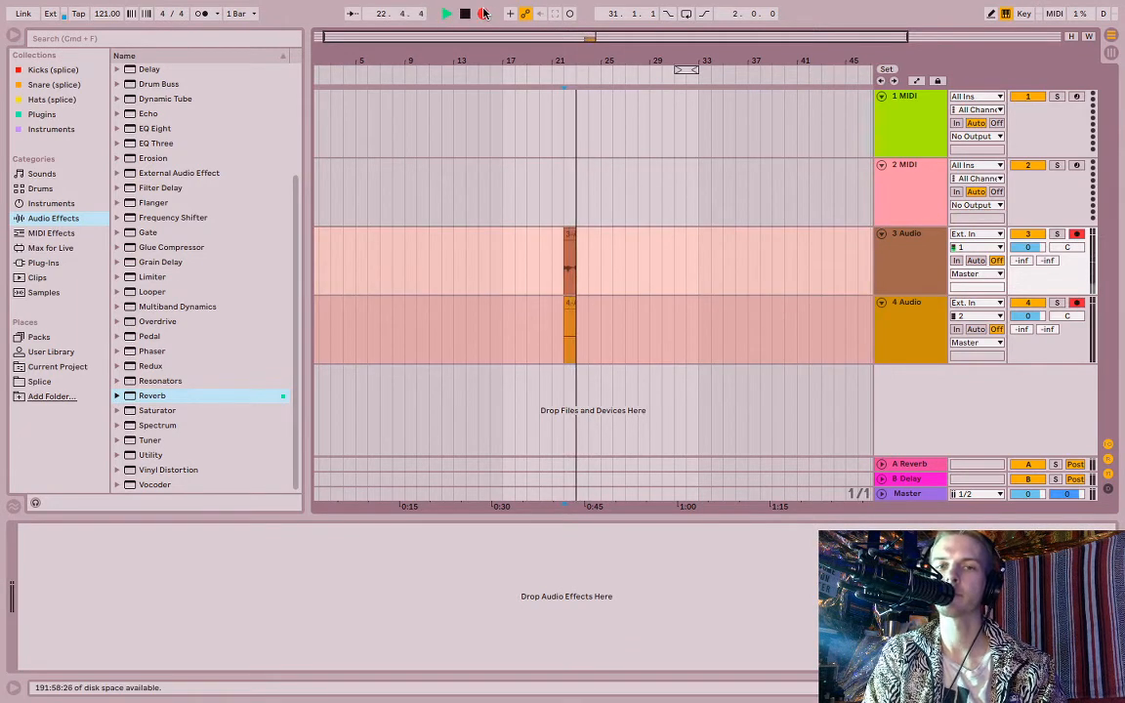
key(space)
key(super+z)
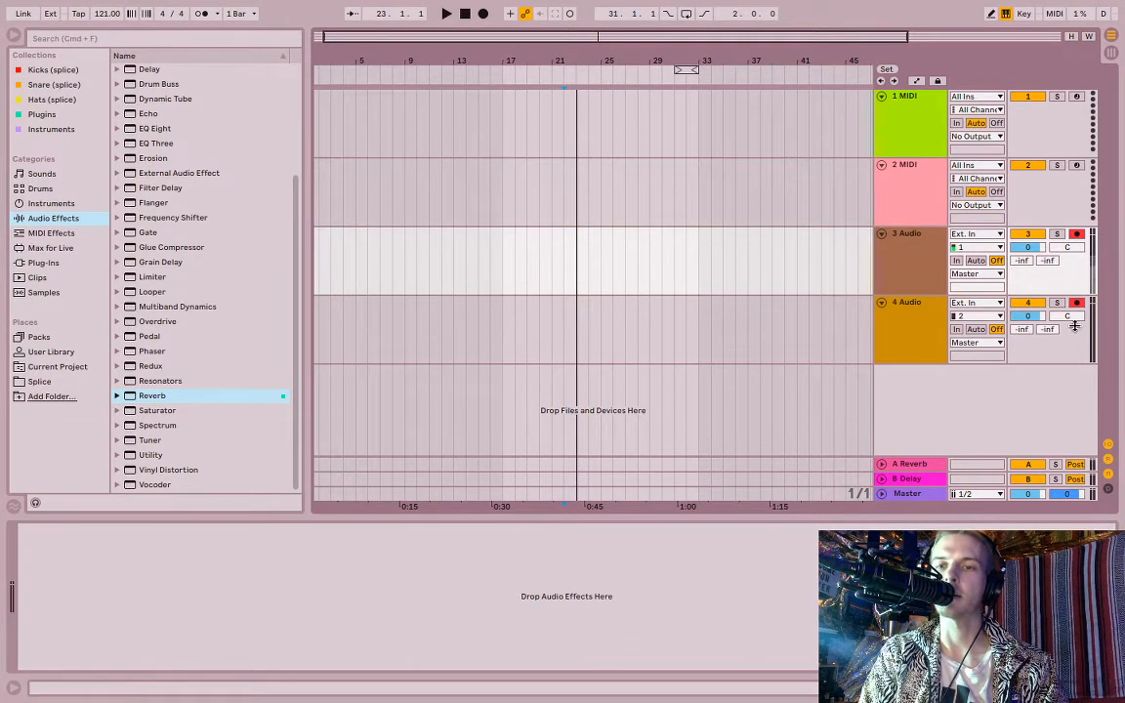
Step: Set the 4 Audio track's volume to 0.4 dB and its panning to 15R
drag(1027, 316, 1027, 318)
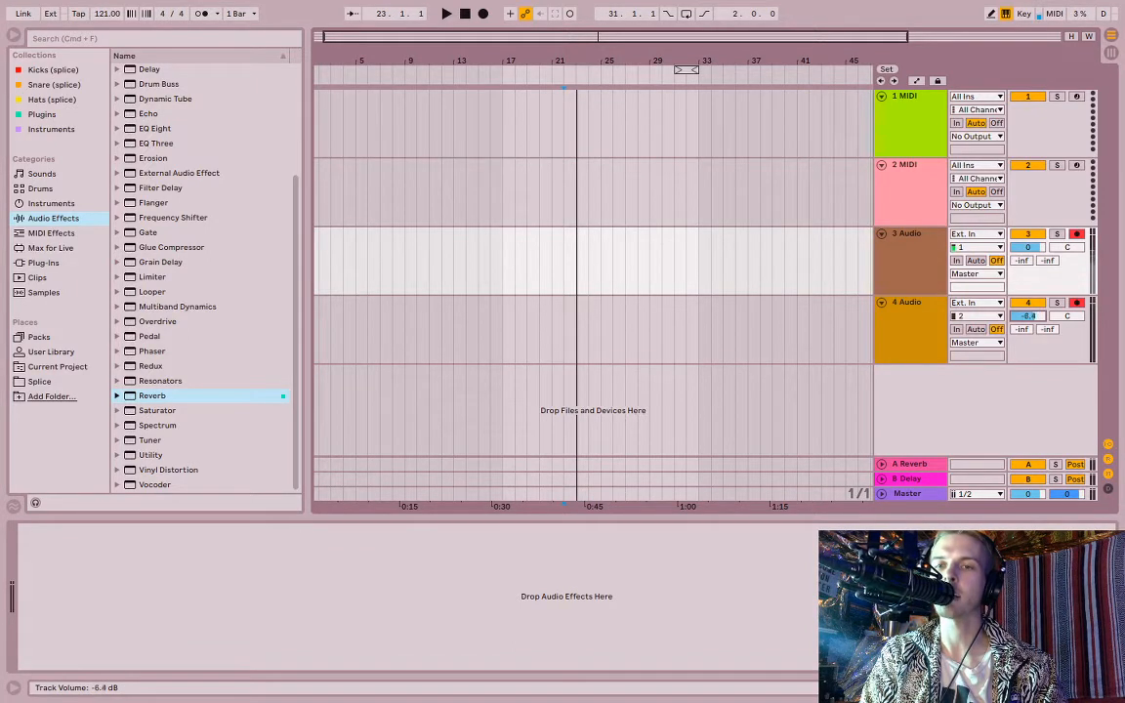
drag(1027, 316, 1067, 328)
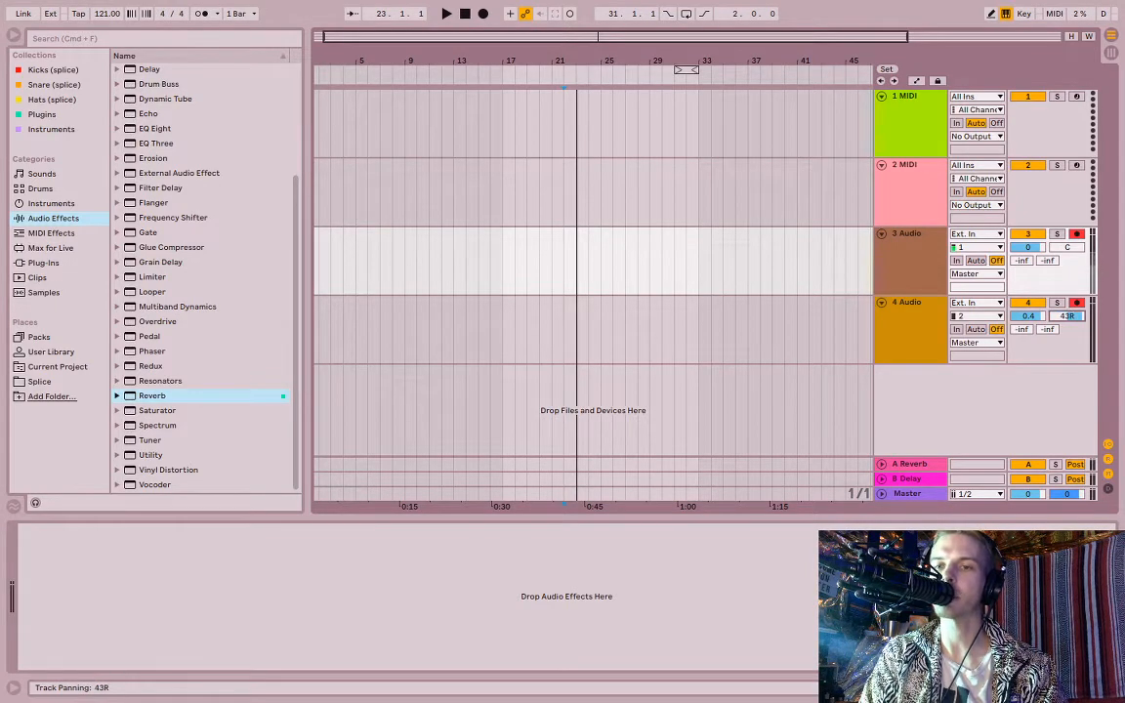
drag(1068, 328, 1067, 311)
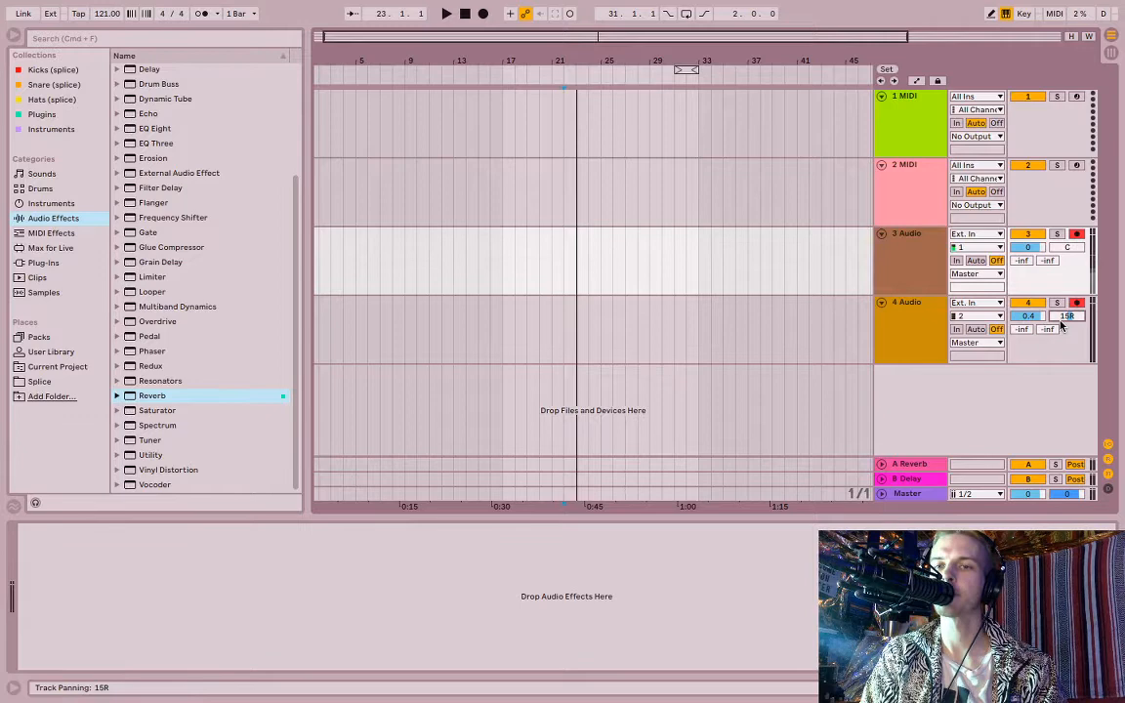
Step: Look through the output routing choices of the 4 Audio track, keeping Master as the output
click(969, 343)
click(967, 343)
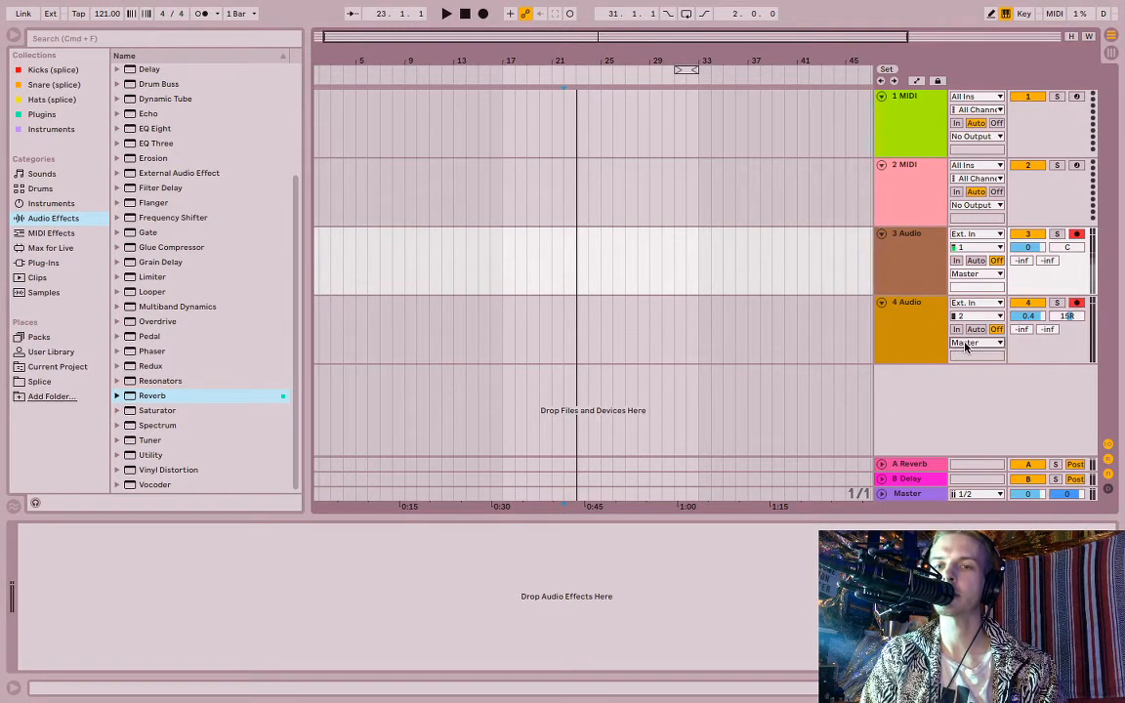
click(964, 345)
click(958, 380)
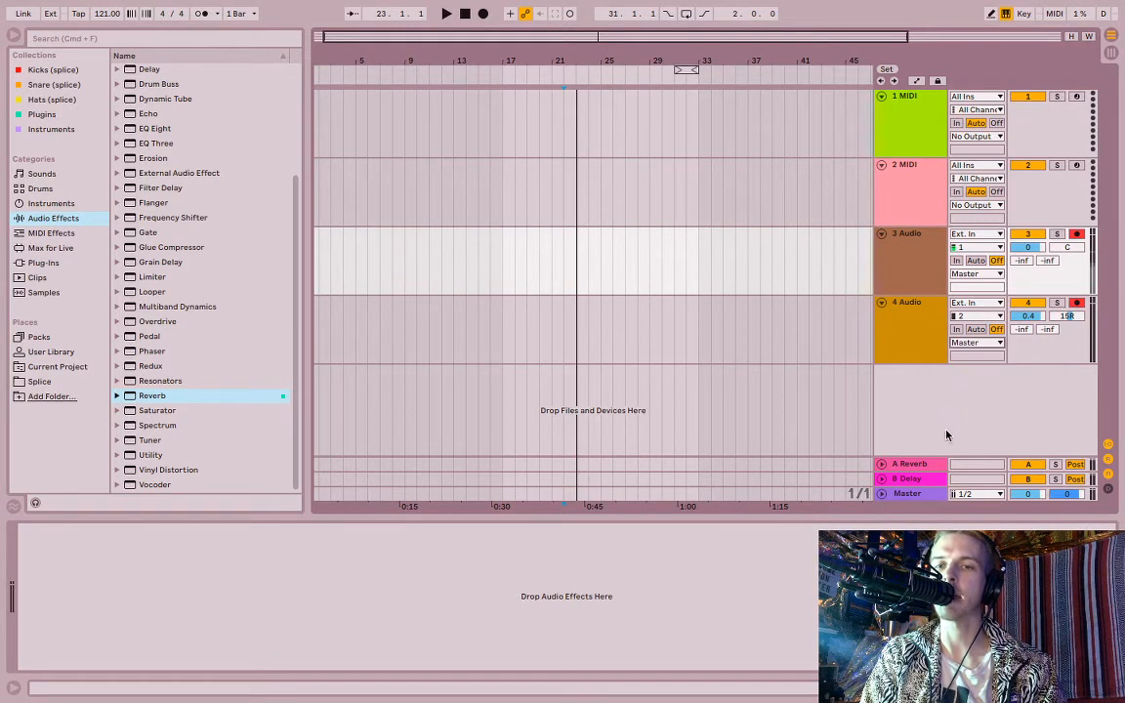
Step: Unfold the Master track to a taller height and select the MIDI, audio, return and Master tracks in turn
drag(900, 493, 900, 424)
click(902, 455)
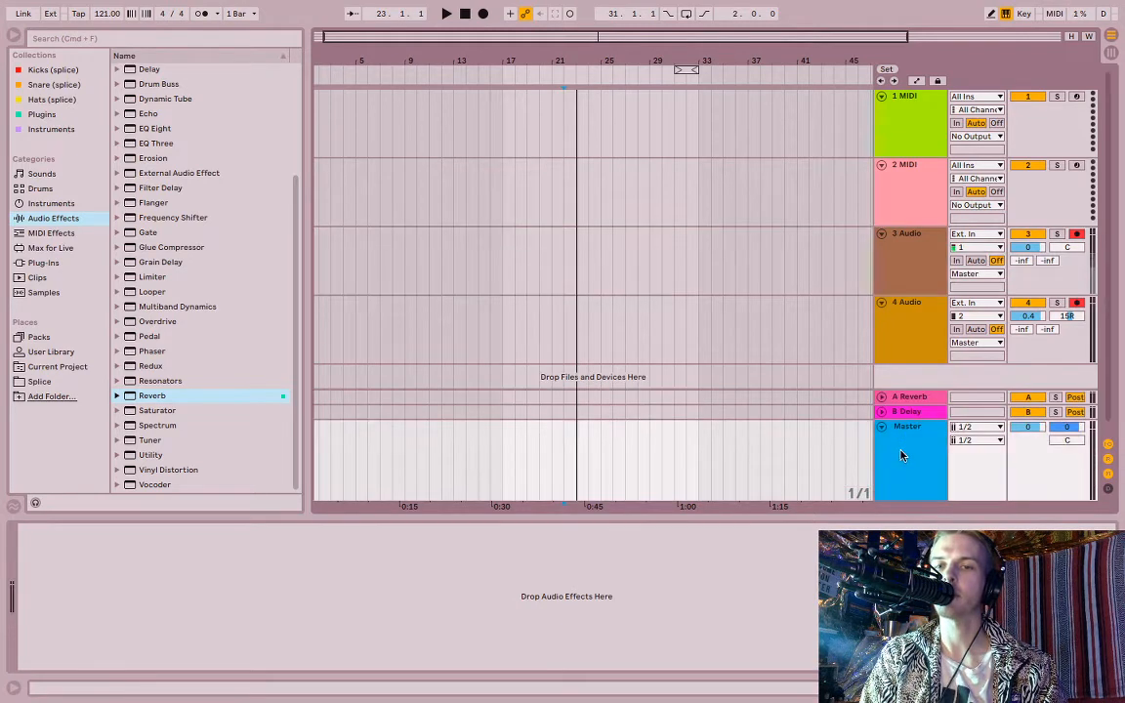
click(915, 144)
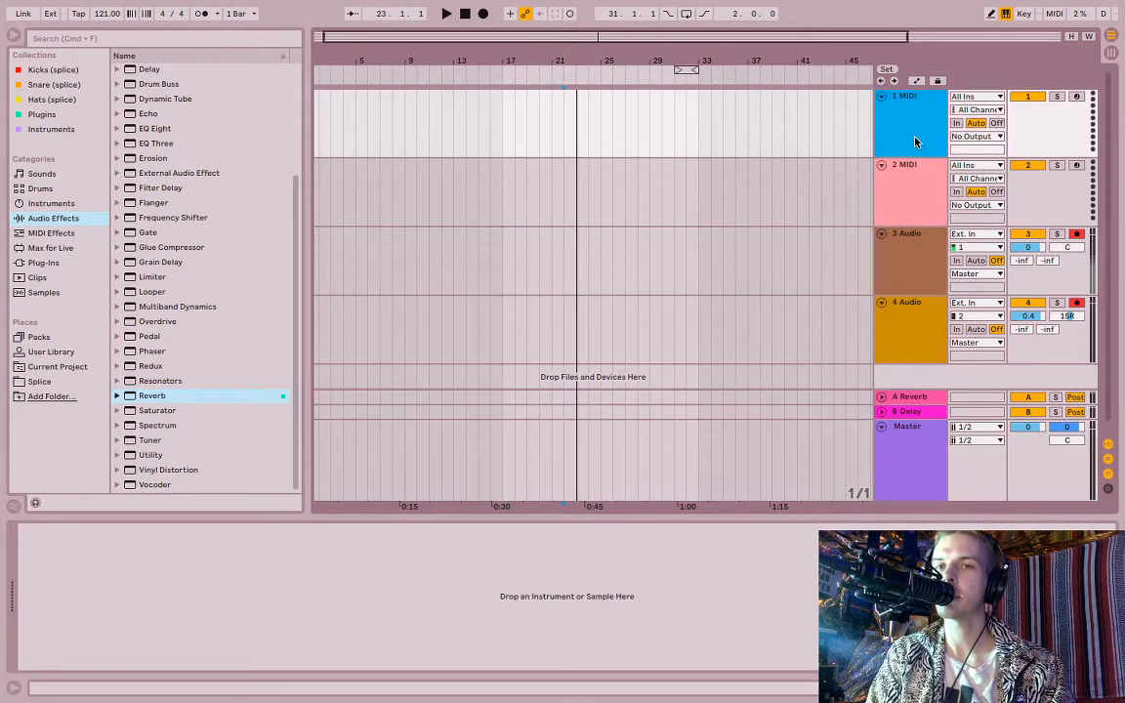
click(910, 205)
click(900, 259)
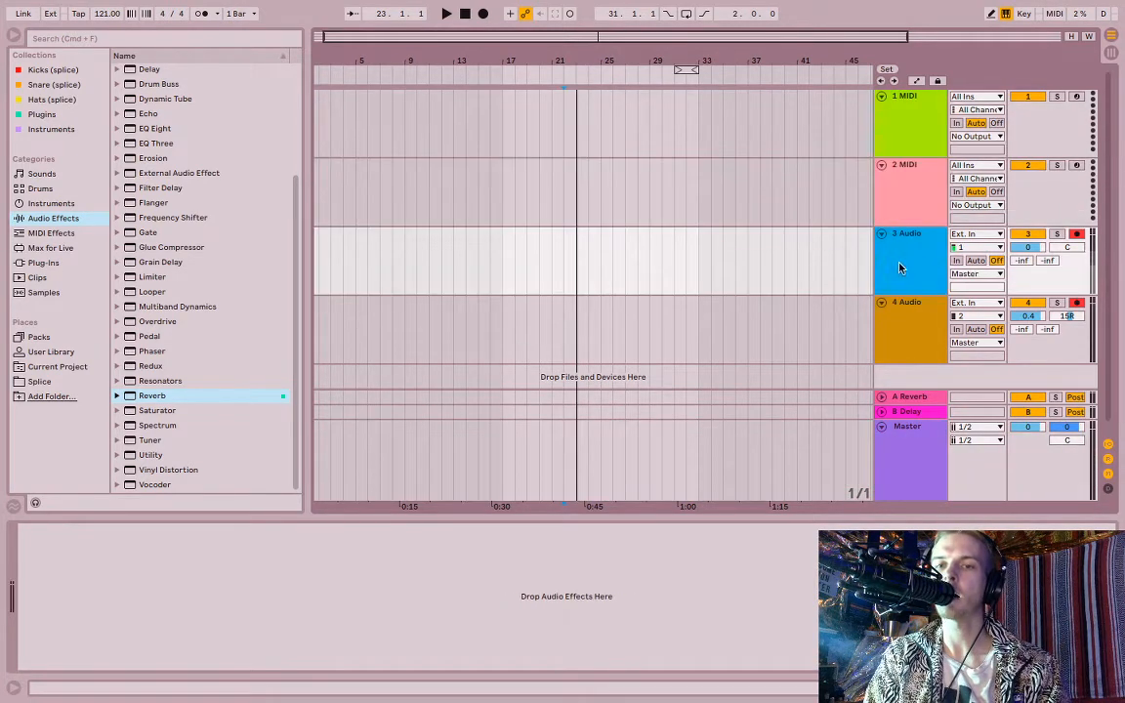
click(906, 399)
click(918, 486)
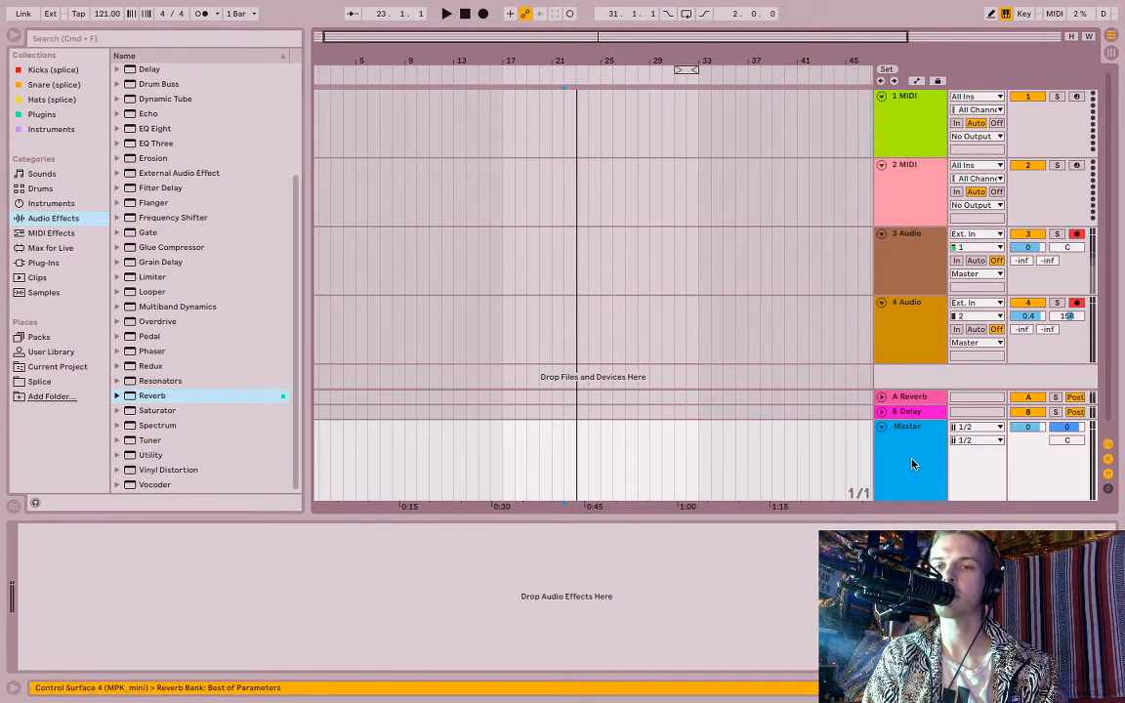
Step: Lower the Master track's volume to -3.7 dB, and select the 4 Audio track followed by the 3 Audio track
drag(1028, 427, 1080, 439)
click(921, 321)
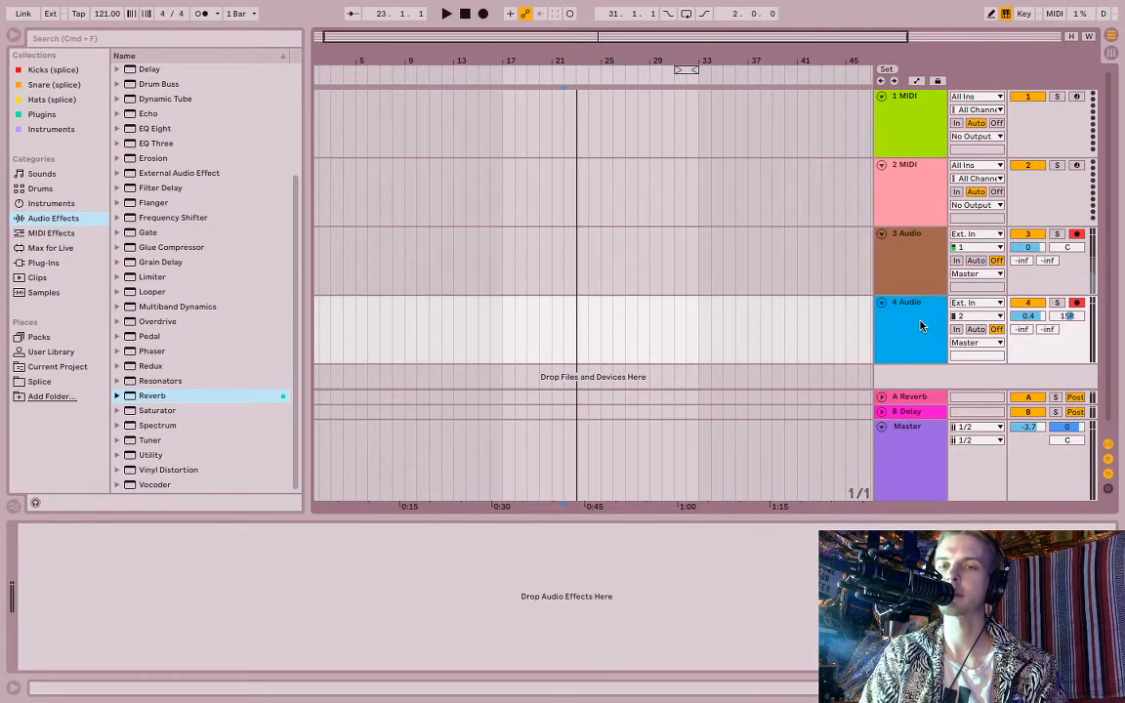
click(905, 261)
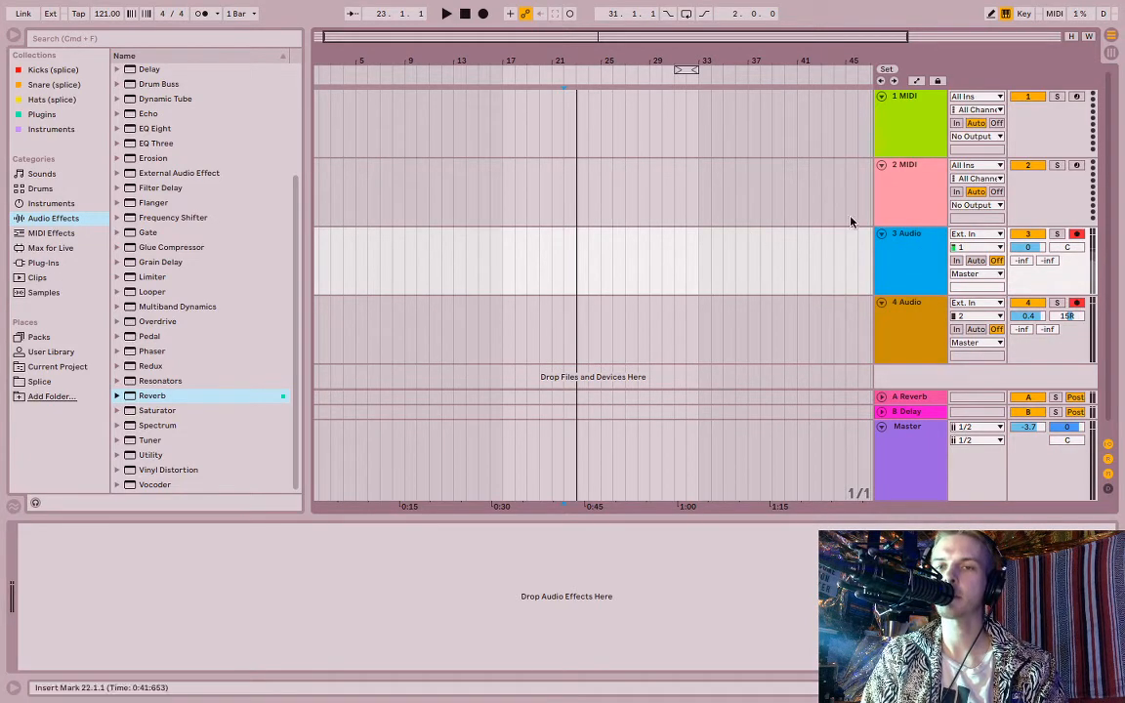
Step: Record about three bars on both armed audio tracks from bar 22, stop, and select the new clip on 3 Audio
click(482, 13)
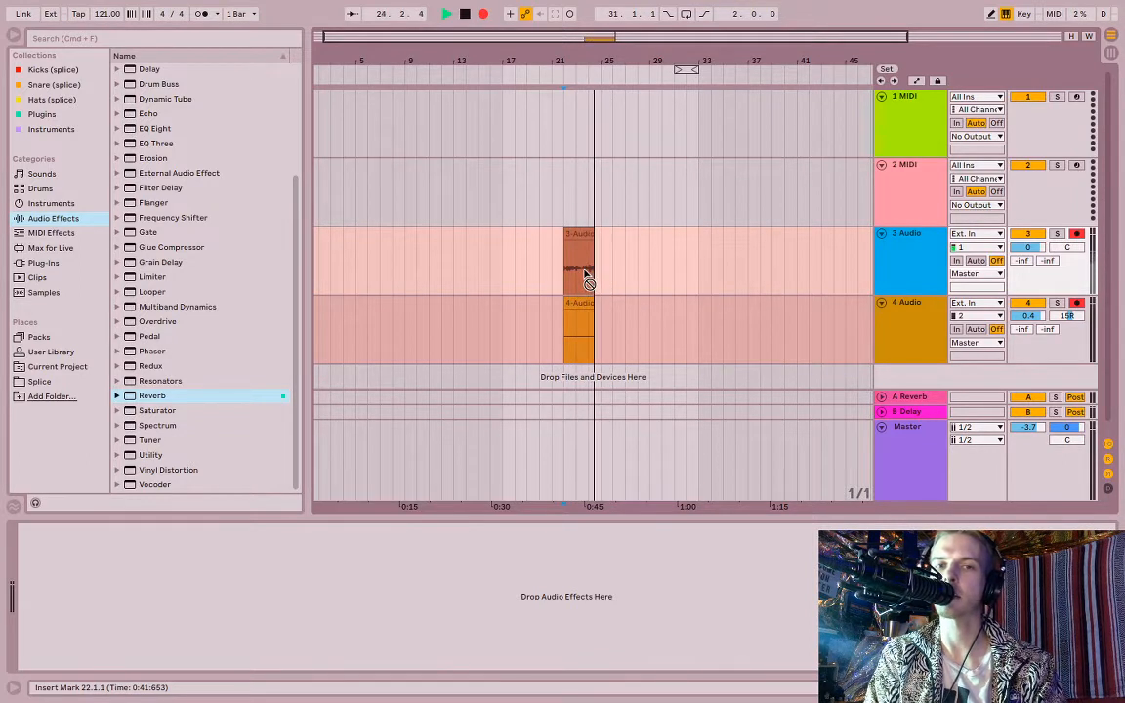
key(space)
click(581, 238)
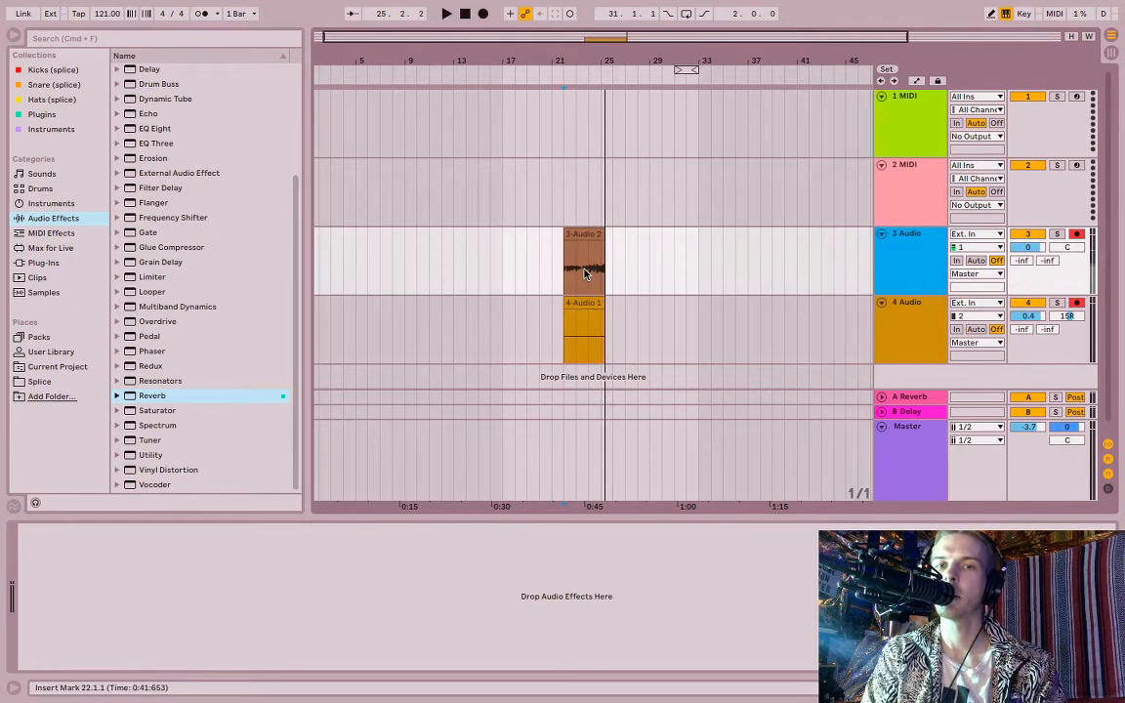
click(582, 238)
Step: Zoom the timeline in closely on the two recorded clips to examine their waveforms
scroll(569, 193, up, 2)
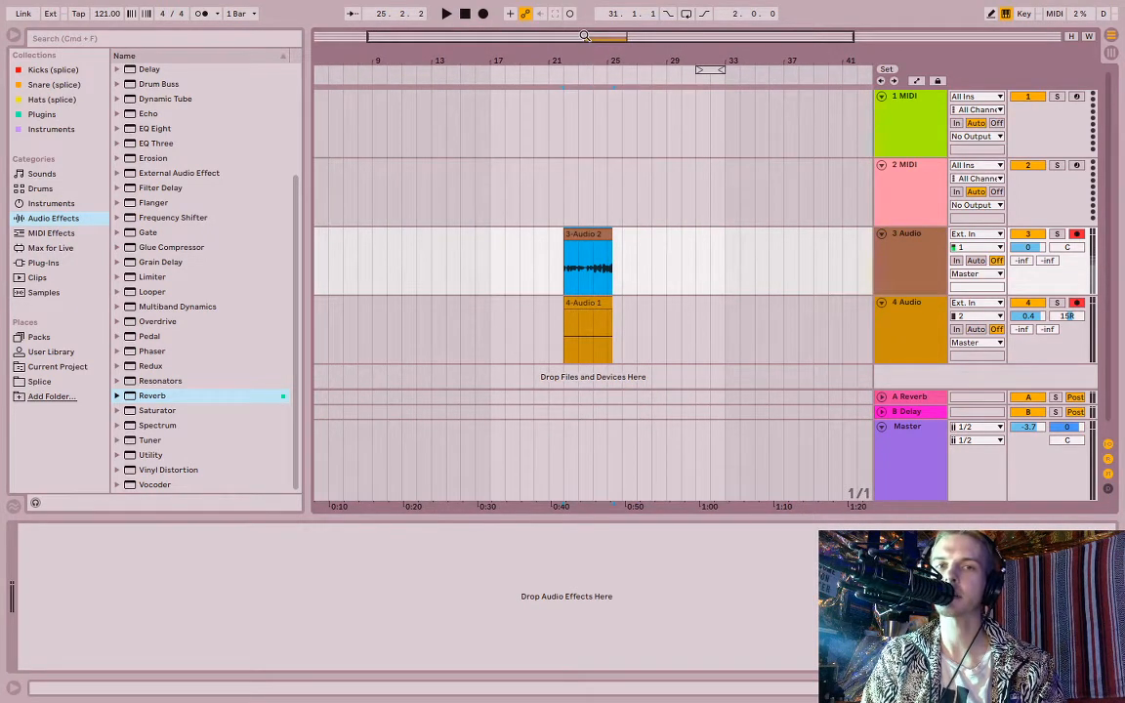
key(space)
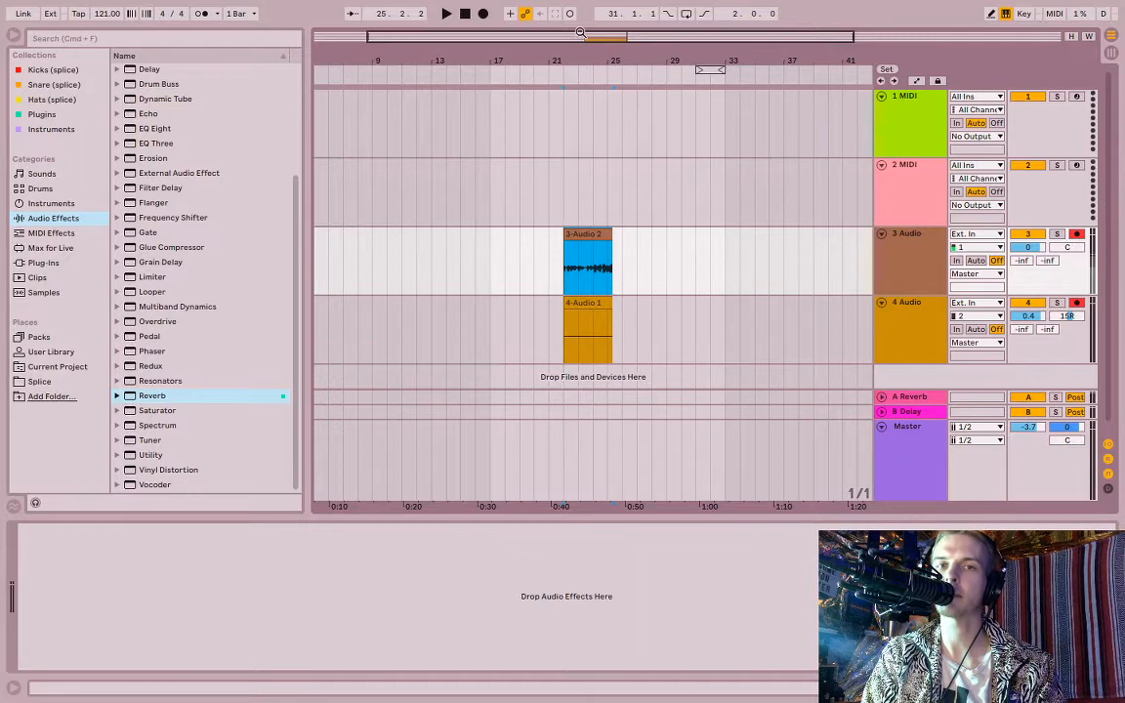
drag(528, 35, 605, 38)
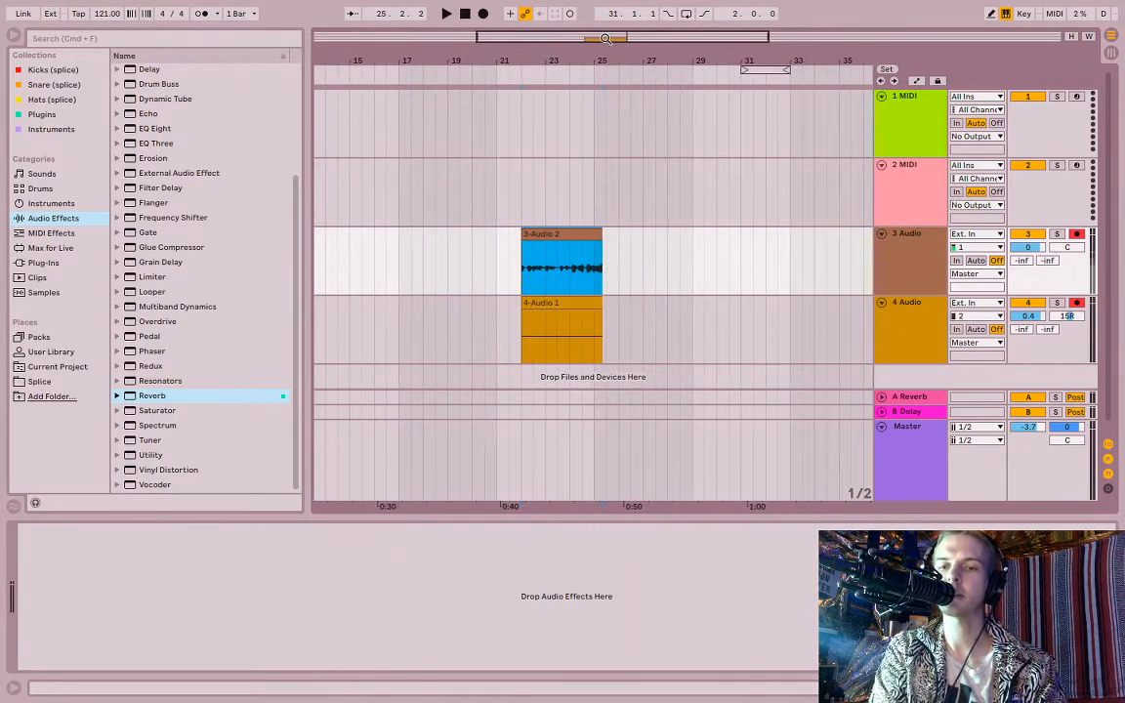
key(plus)
key(minus)
key(plus)
key(plus)
key(plus)
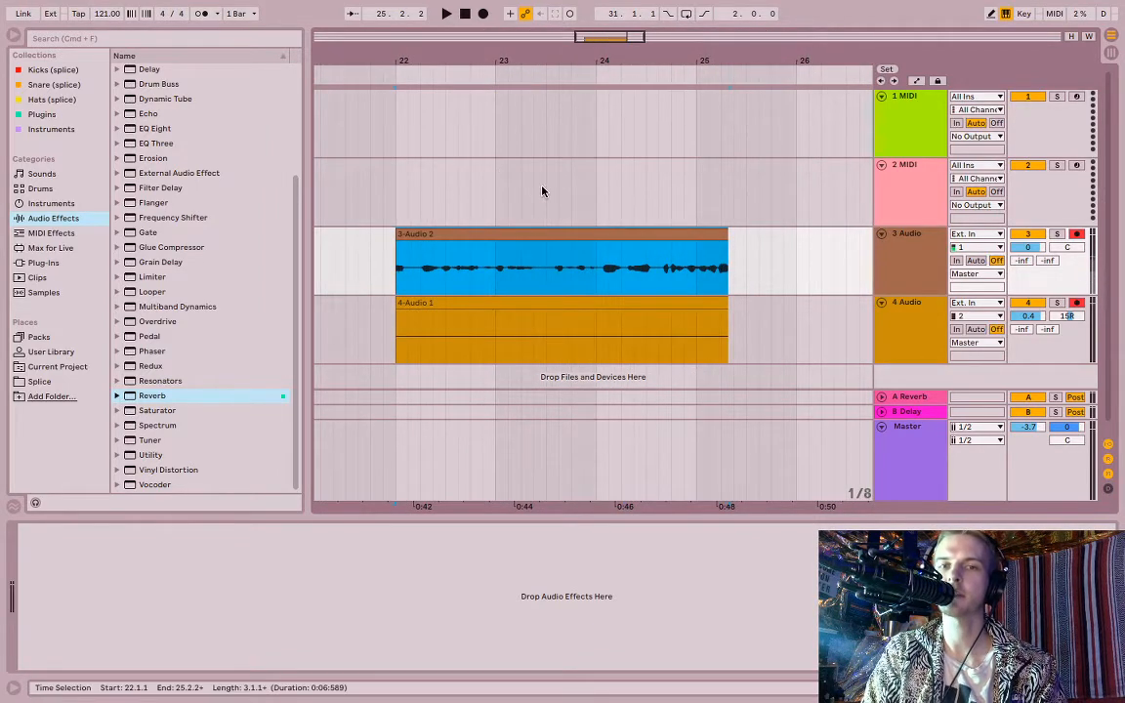
Step: Place the insert marker at 22.1.1, play the start of the recorded clips and stop playback
click(393, 152)
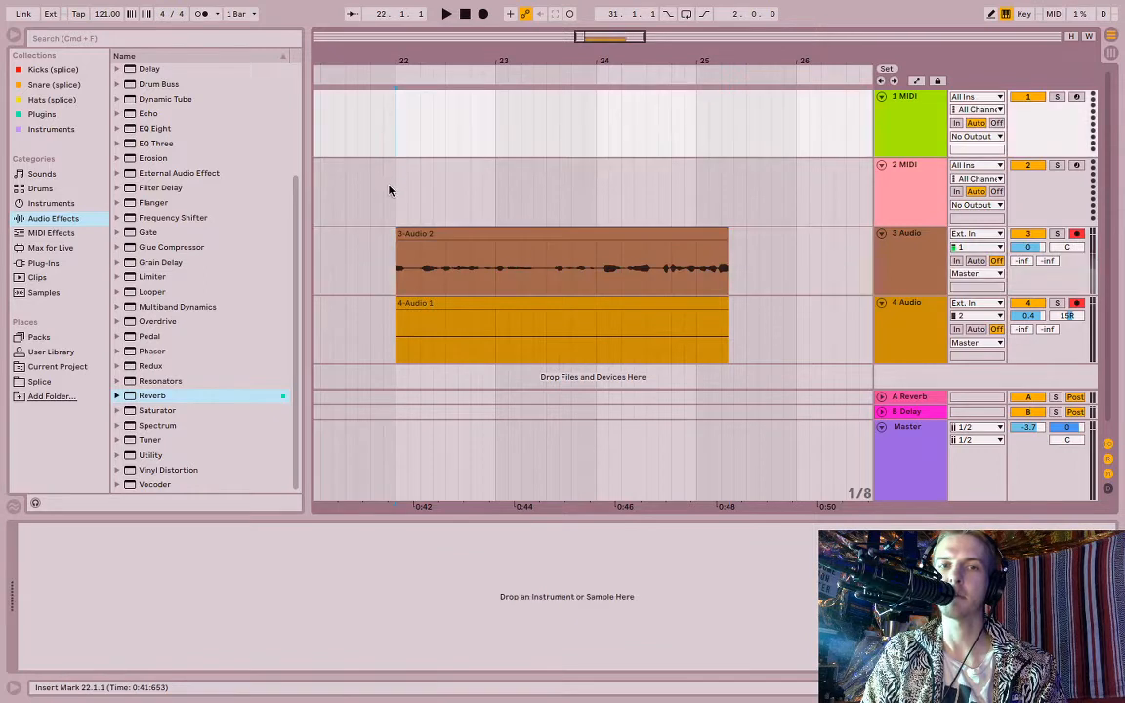
click(388, 190)
click(445, 16)
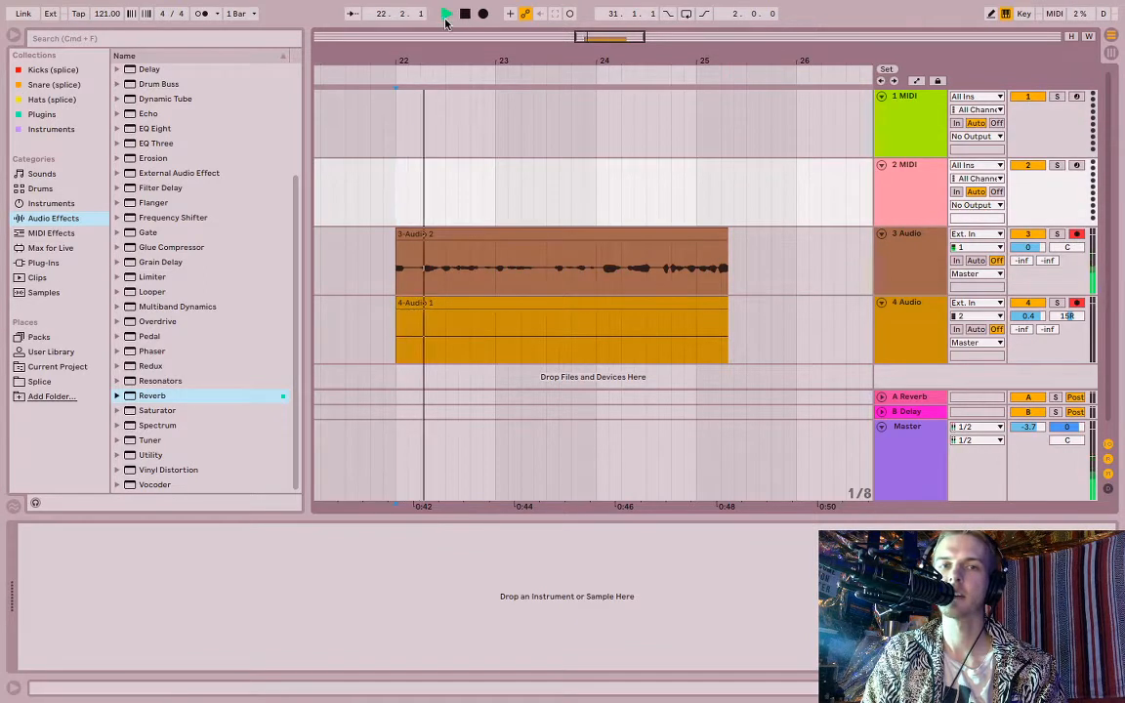
key(space)
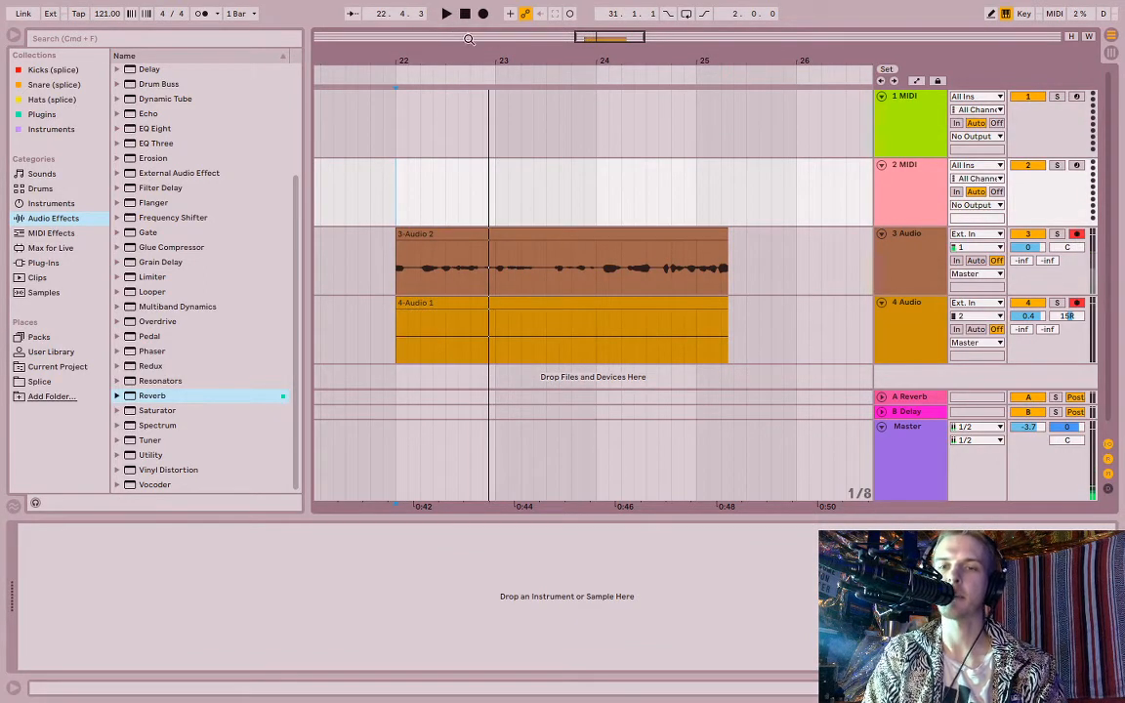
Step: Delete the 4 Audio track and place the insert marker at 23.3.3 inside the clip on 3 Audio
click(912, 352)
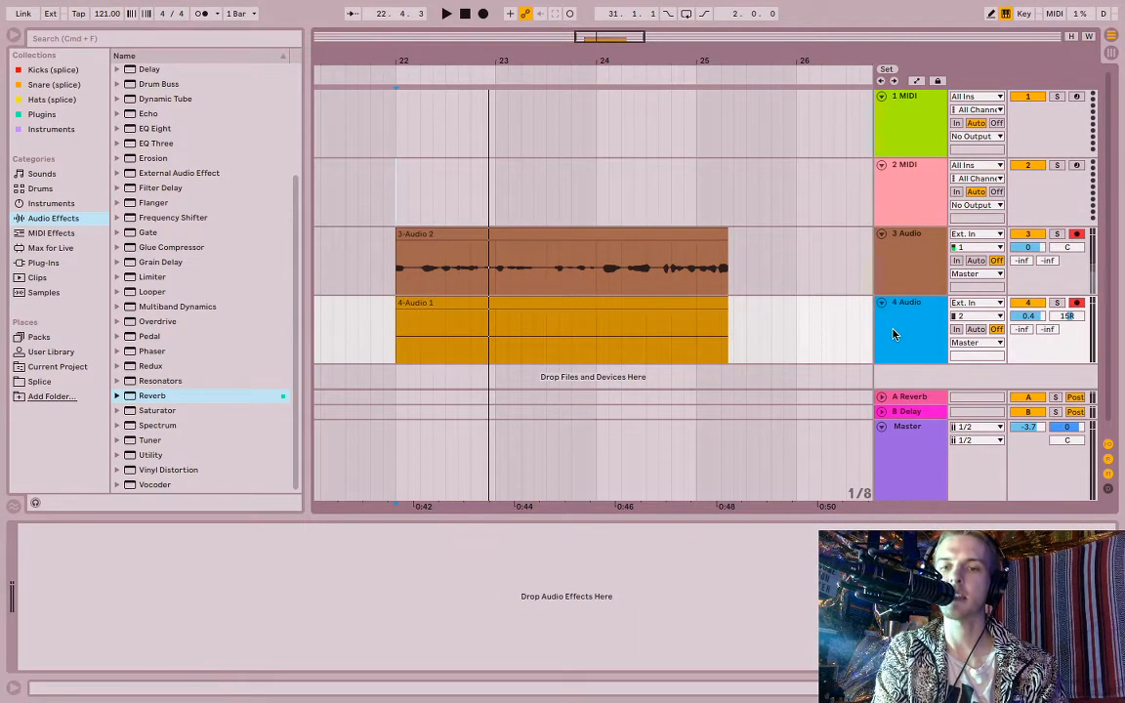
key(Delete)
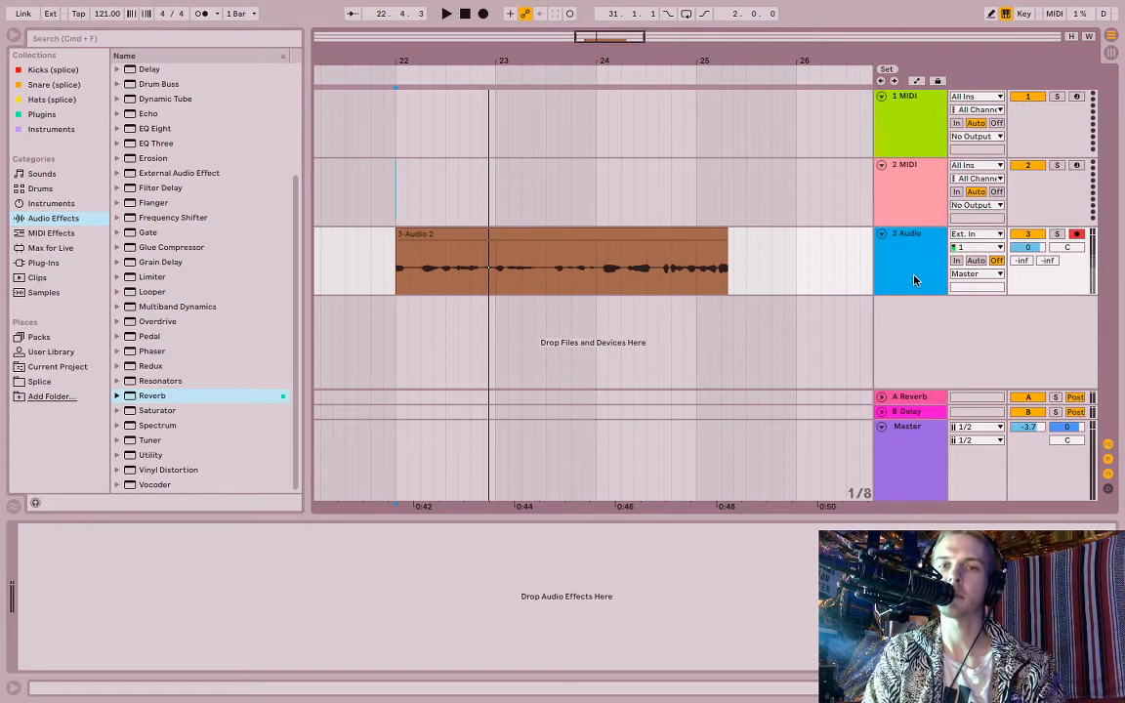
click(545, 236)
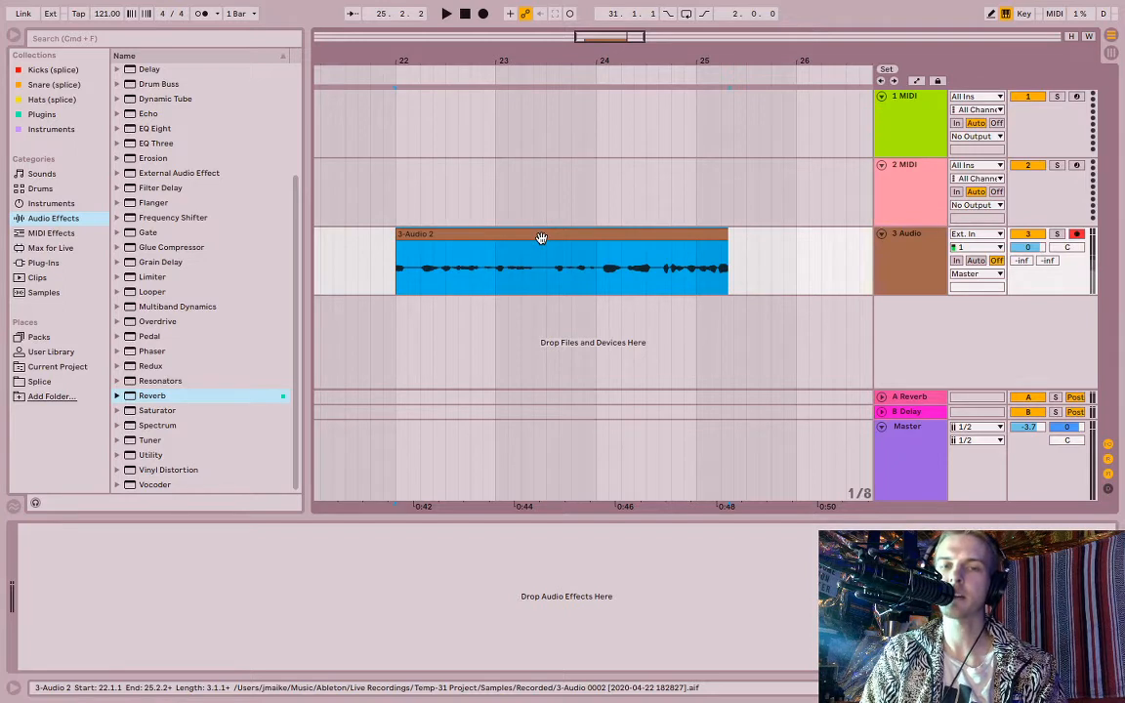
click(556, 254)
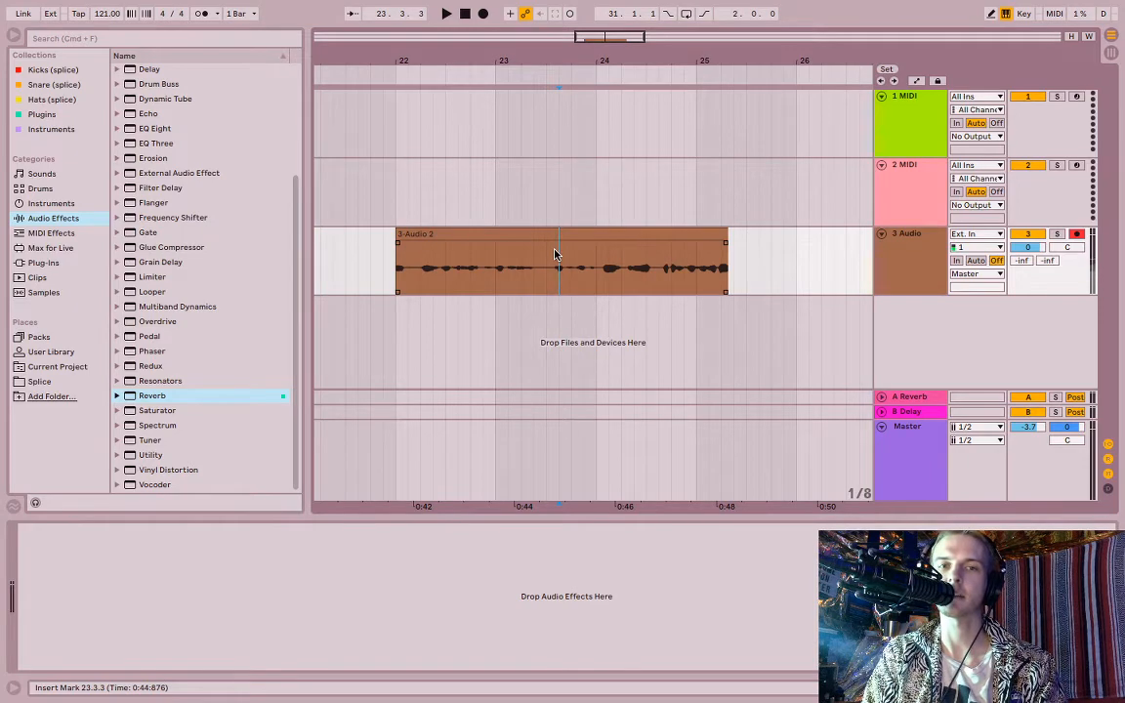
key(super+Tab)
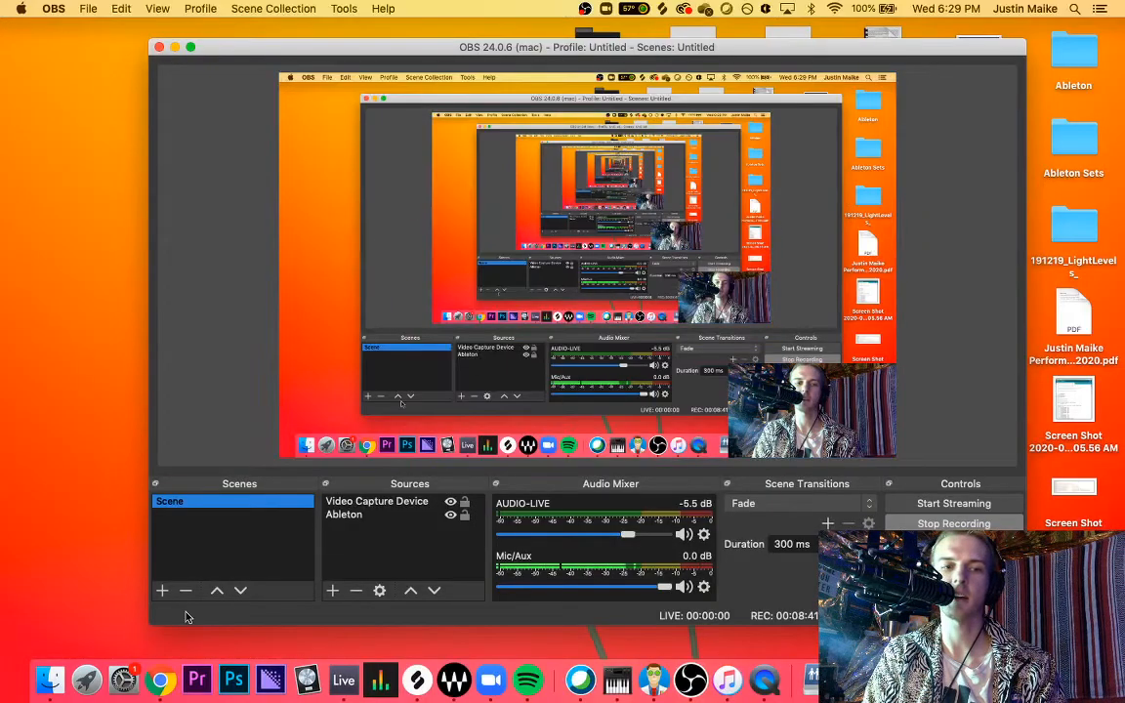
click(50, 680)
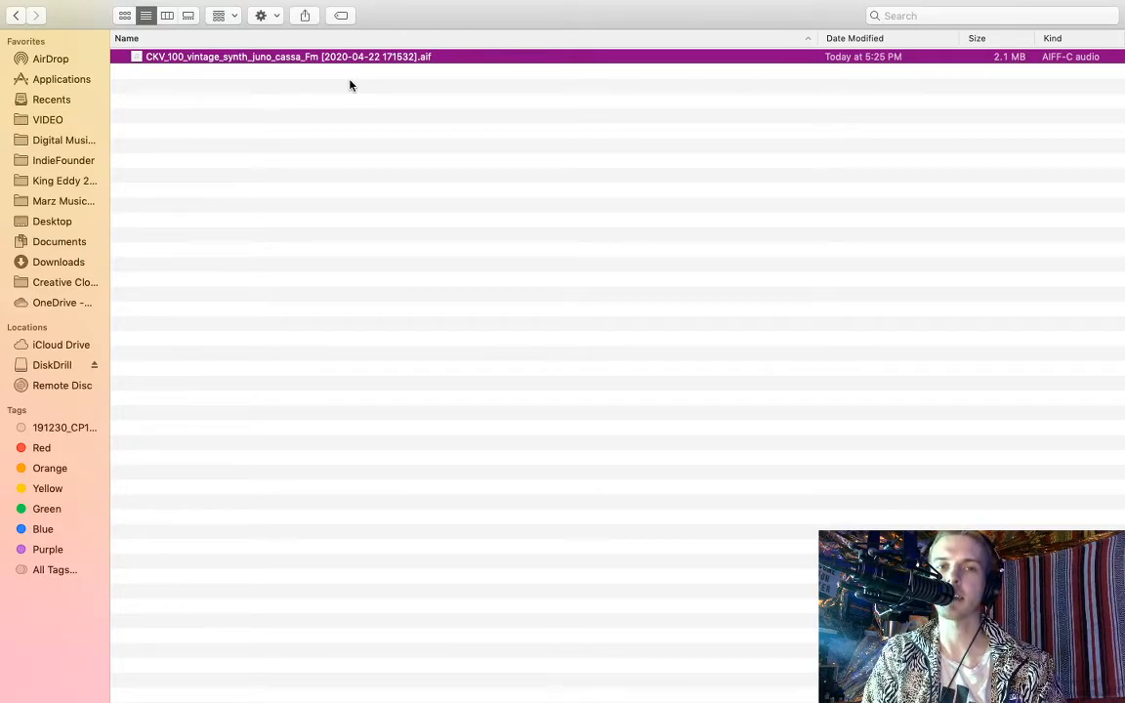
key(super+Tab)
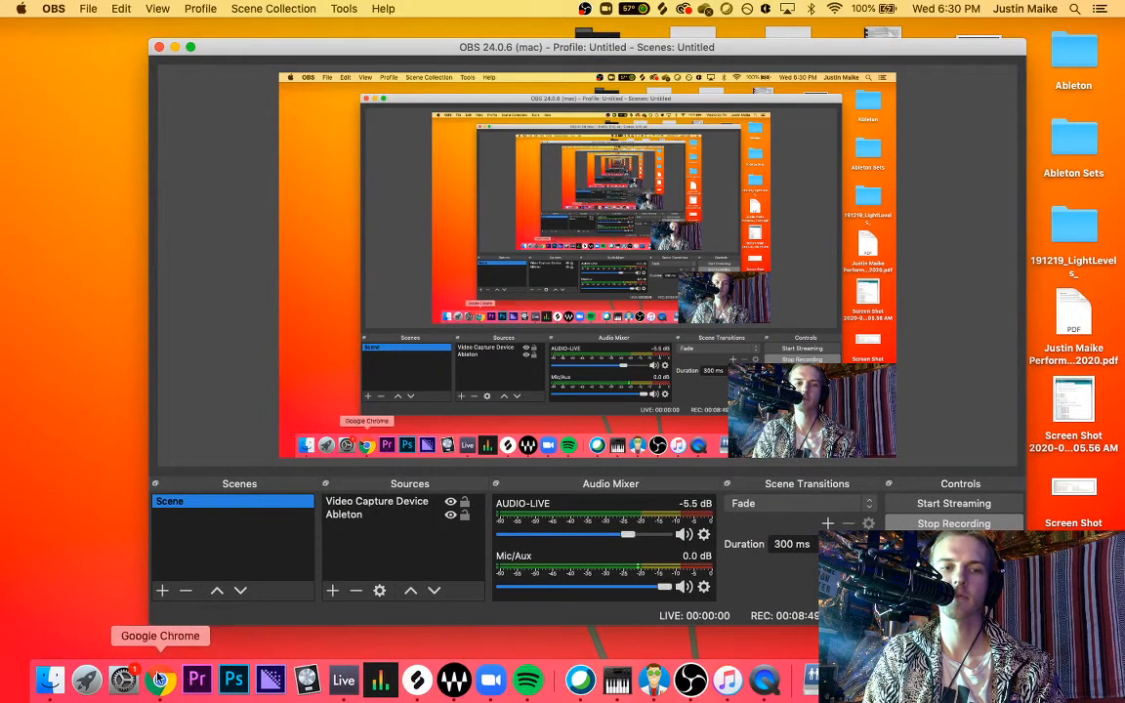
click(344, 681)
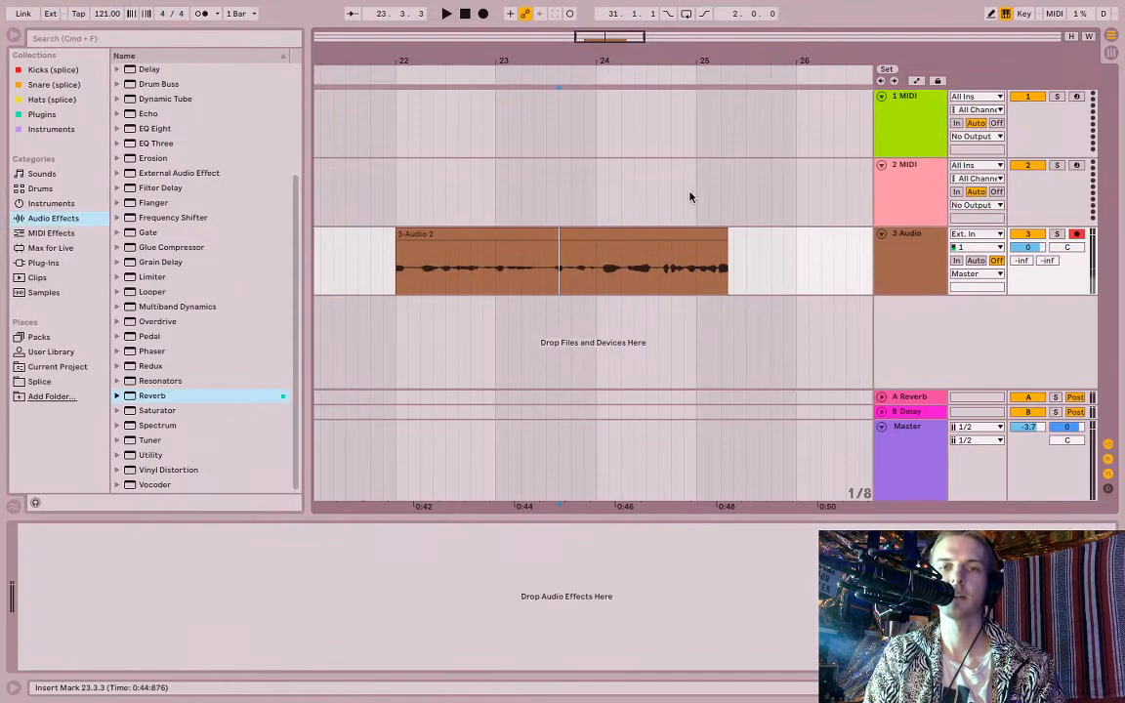
Step: Paste the copied synth audio file onto the 3 Audio track at 26.1.1
click(736, 246)
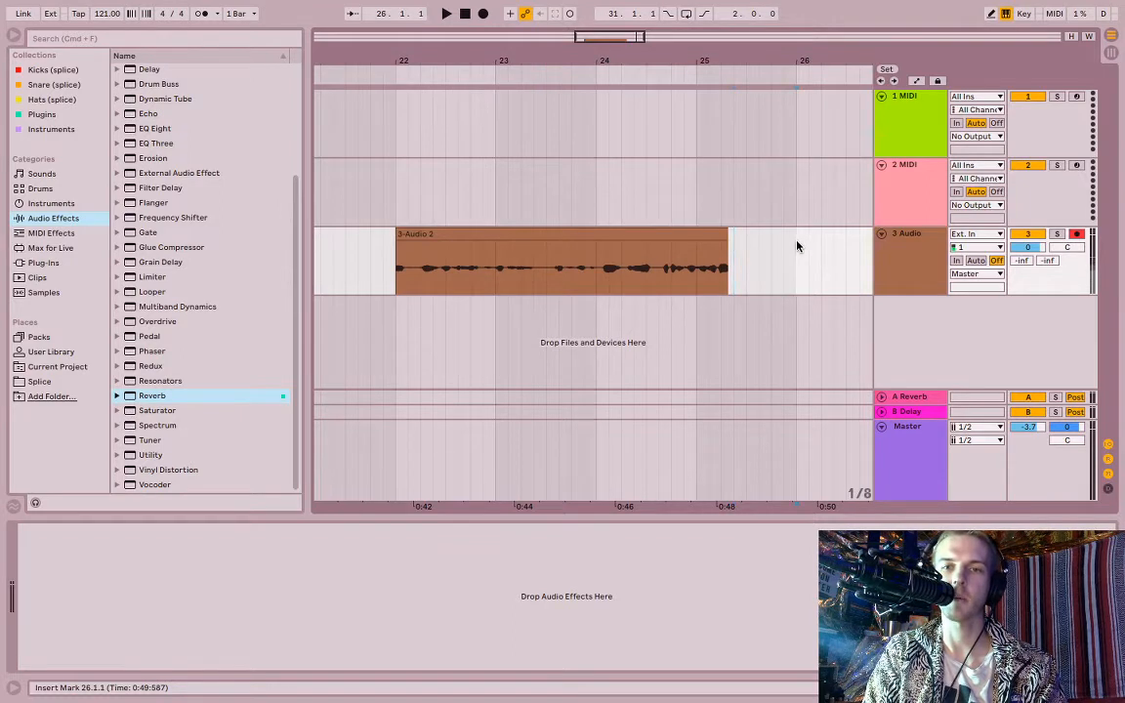
key(super+v)
key(minus)
key(minus)
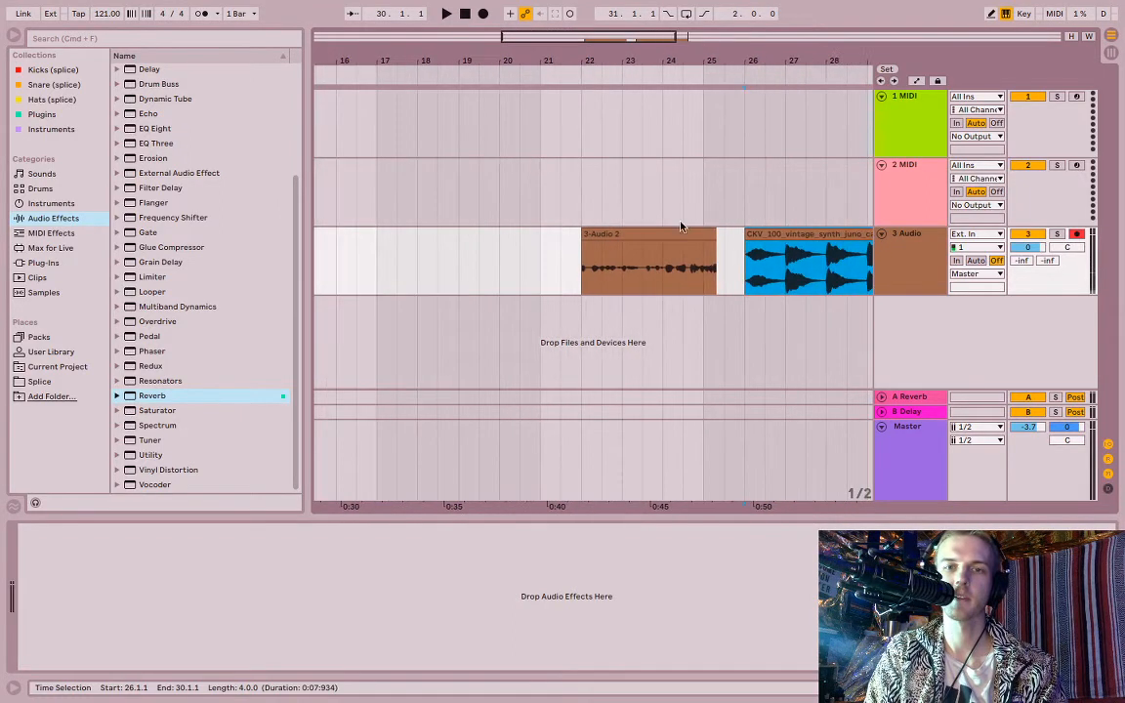
Step: Select and delete the recorded voice clip starting at 22.1.1 on the 3 Audio track
click(661, 236)
scroll(673, 244, right, 5)
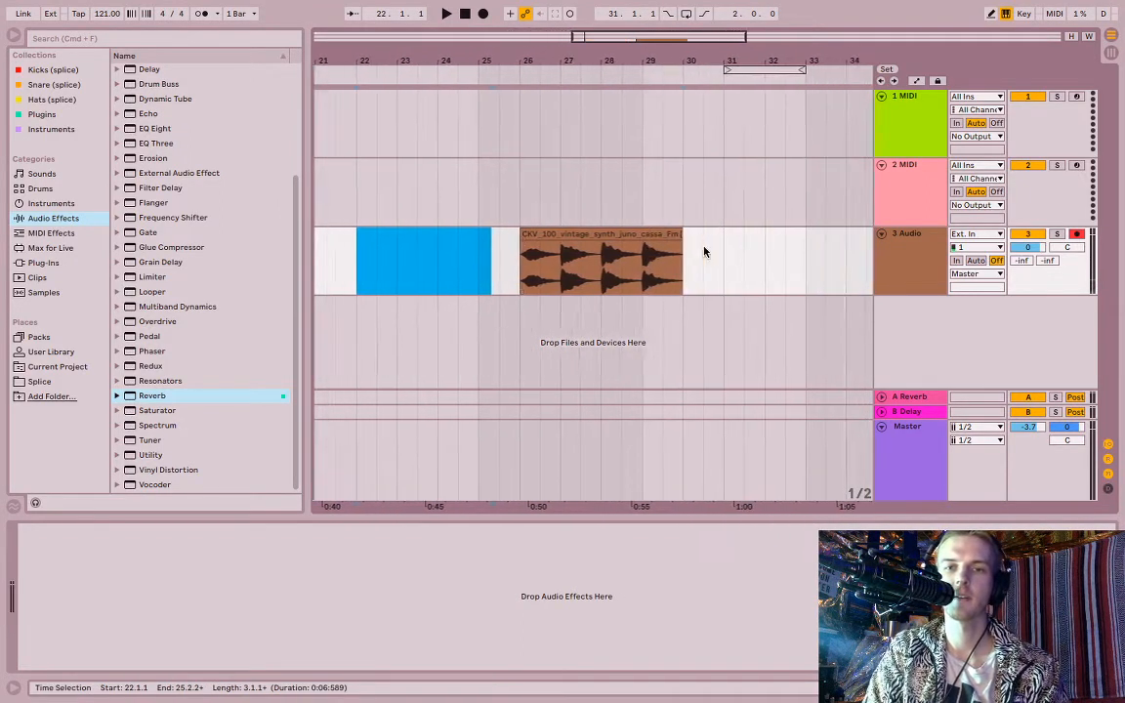
Step: Move the synth clip on the third track to 29.1.1
drag(603, 231, 695, 273)
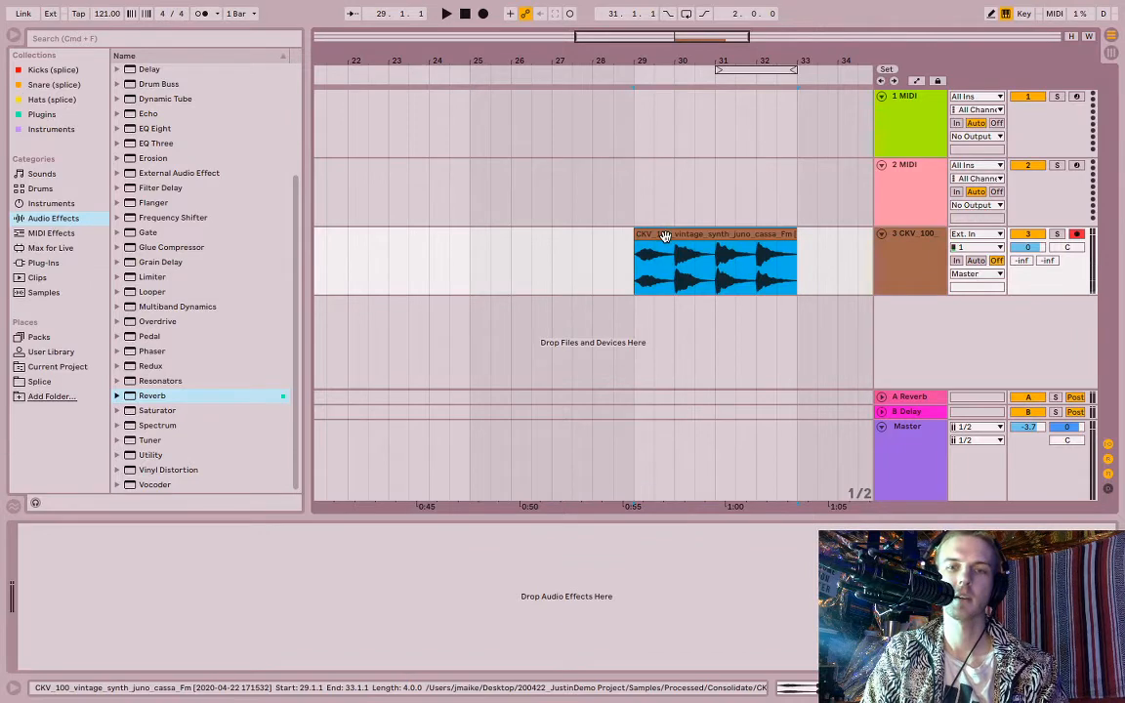
Step: Duplicate the synth clip twice so the copies follow at 33.1.1 and 37.1.1
right_click(664, 236)
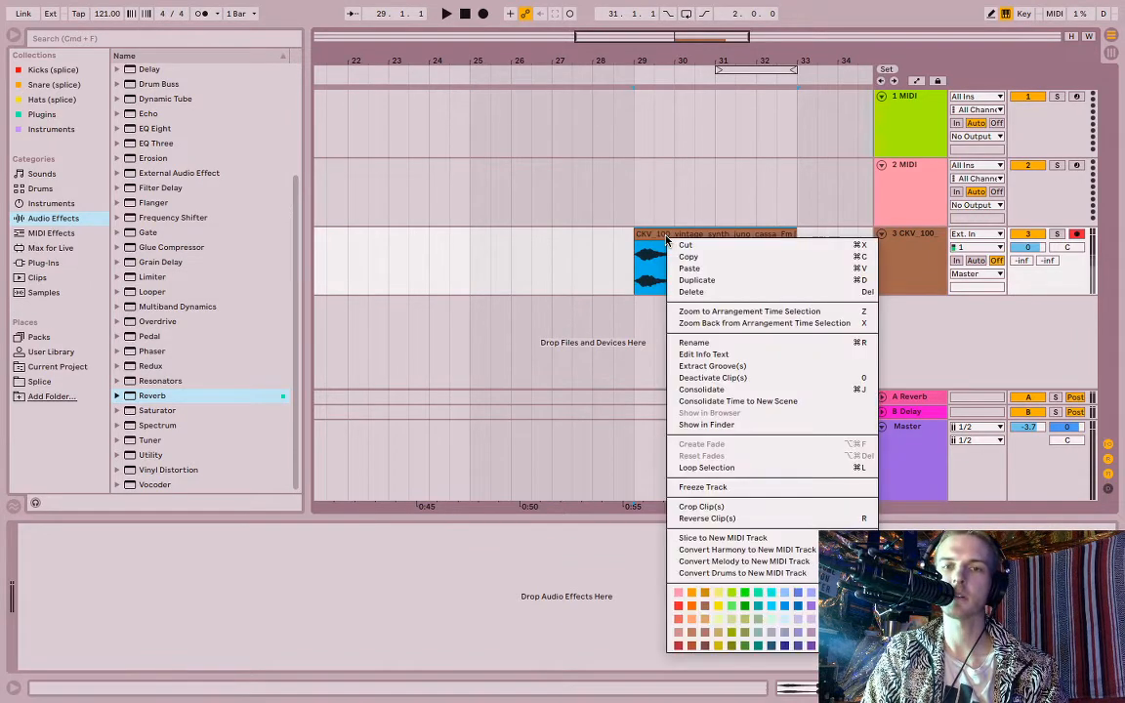
click(687, 281)
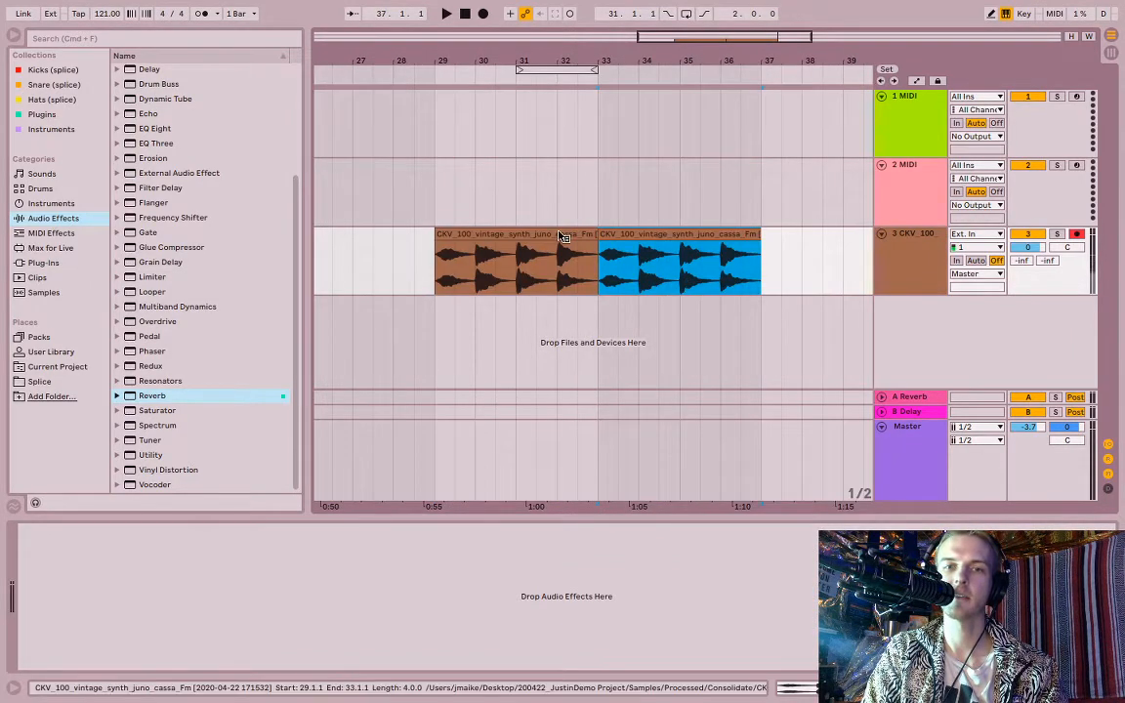
right_click(650, 238)
click(678, 278)
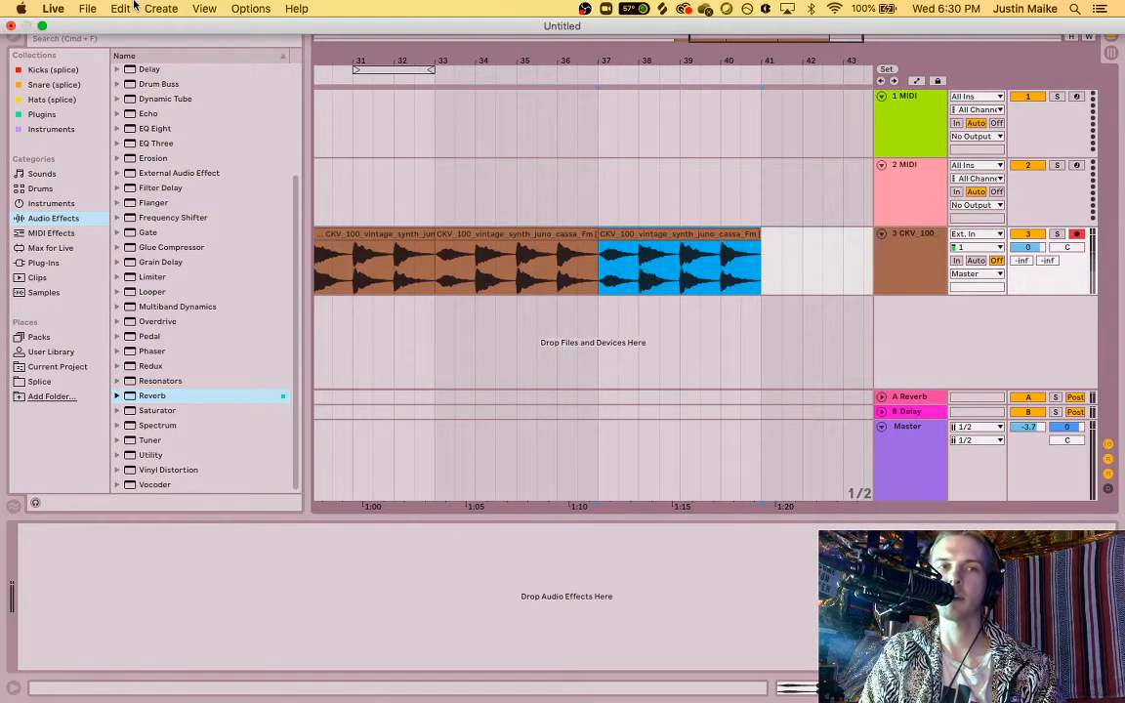
Step: Undo both duplications of the synth clip
click(120, 8)
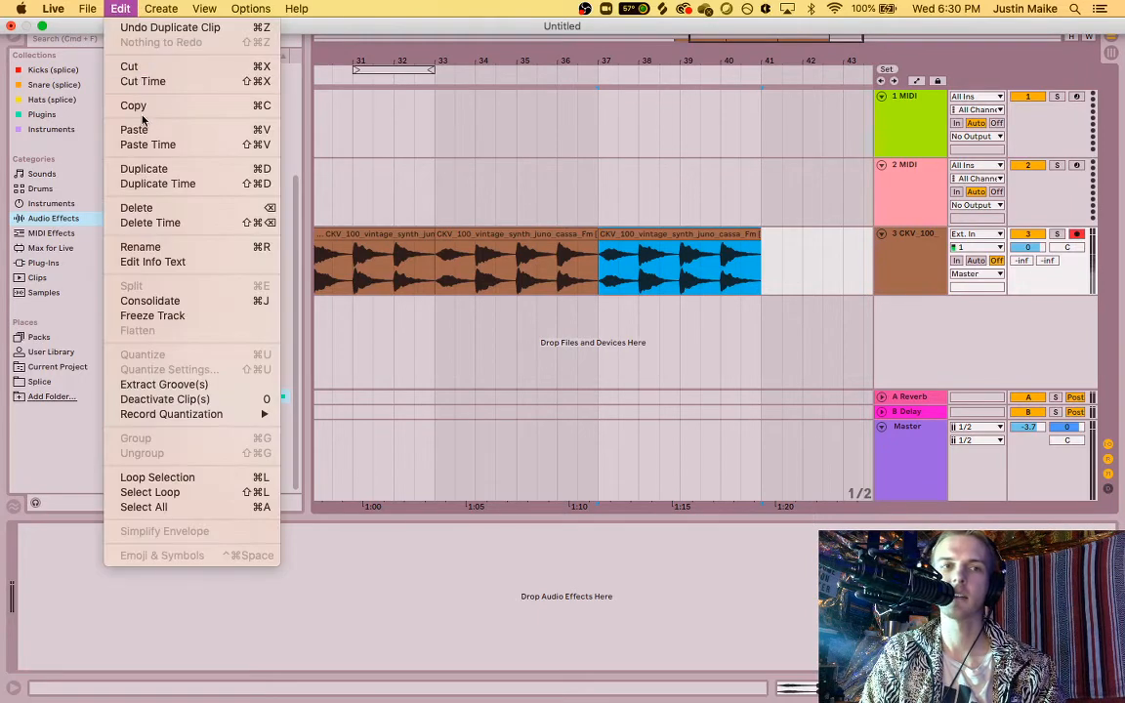
click(123, 27)
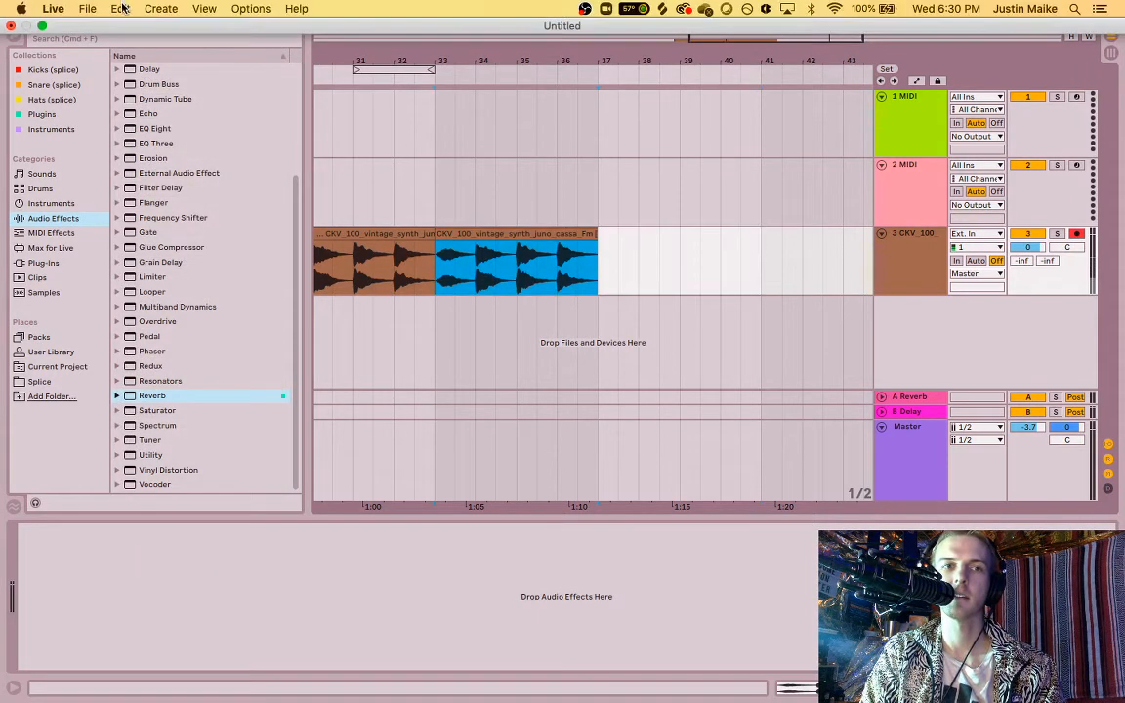
click(118, 8)
click(123, 27)
scroll(535, 253, left, 3)
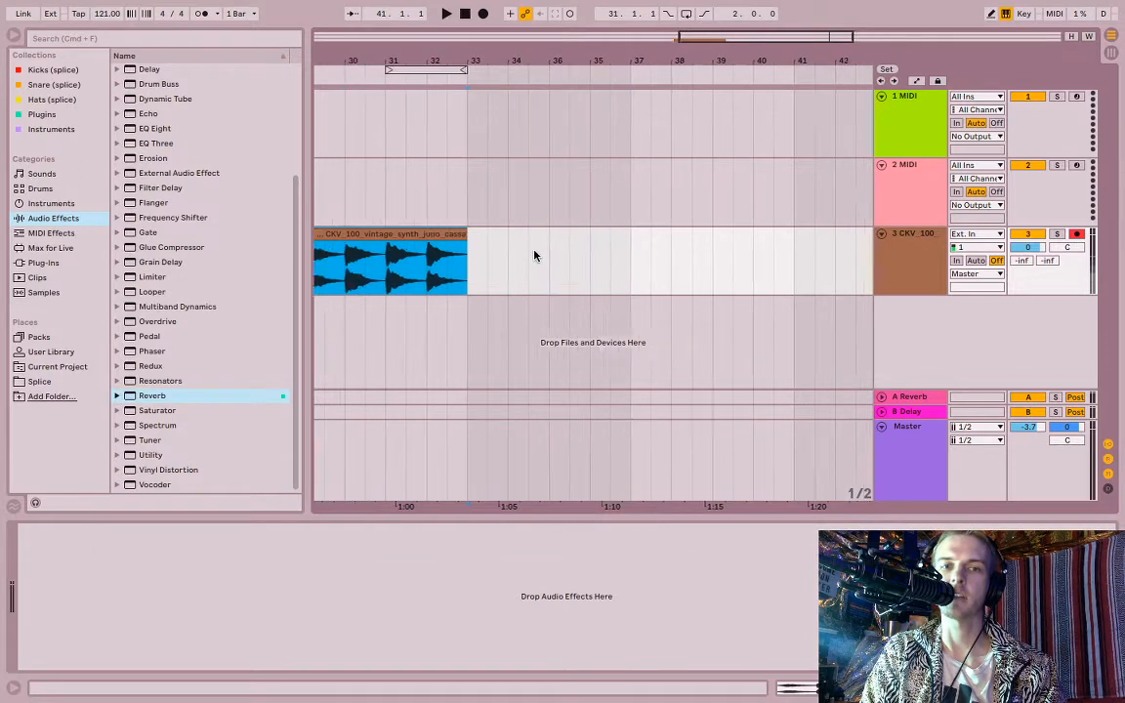
Step: Place the insert marker at 31.1.1 inside the synth clip
click(568, 254)
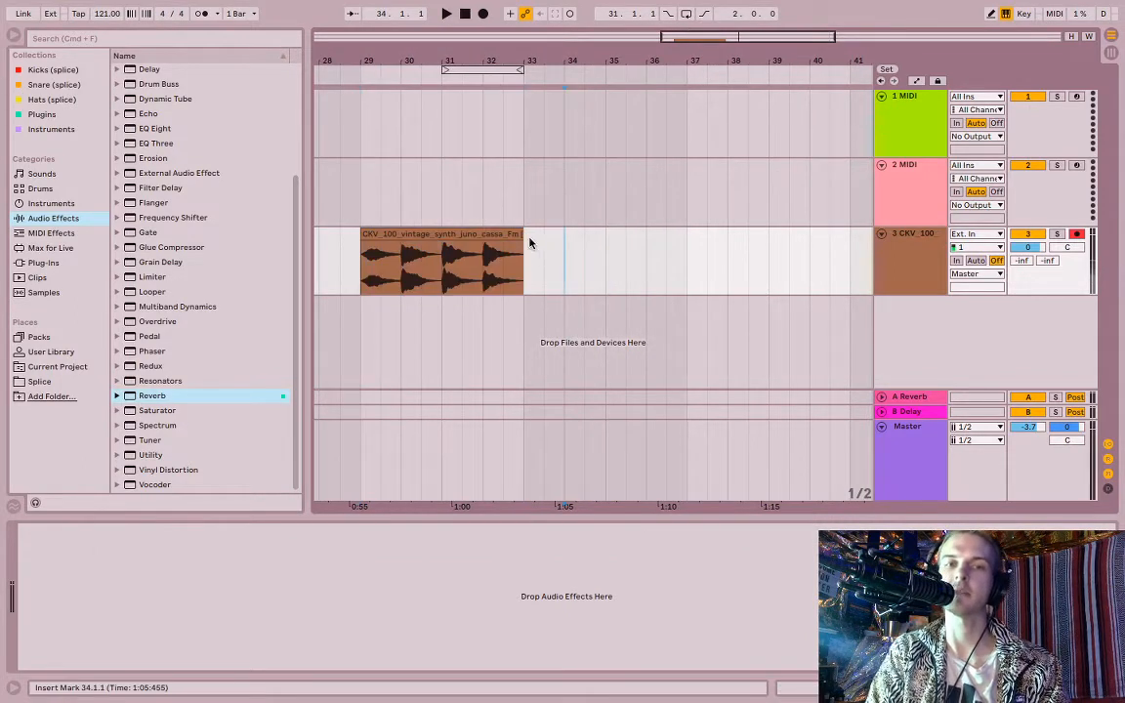
click(430, 245)
scroll(418, 179, up, 5)
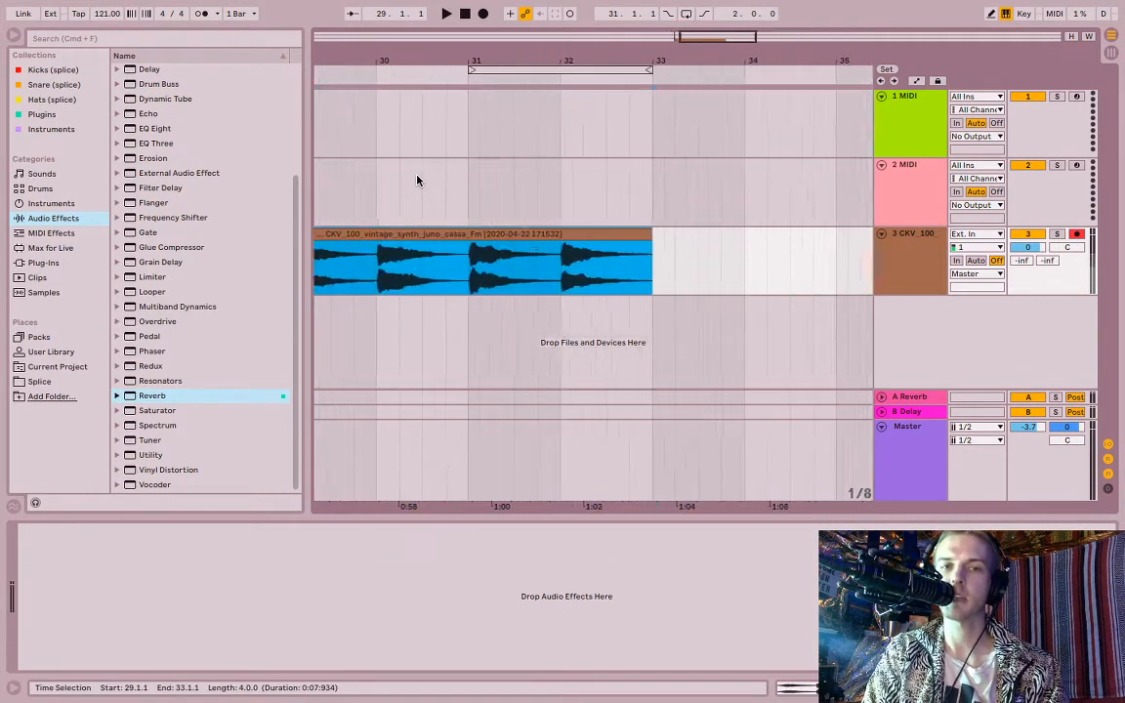
scroll(445, 209, left, 2)
click(544, 250)
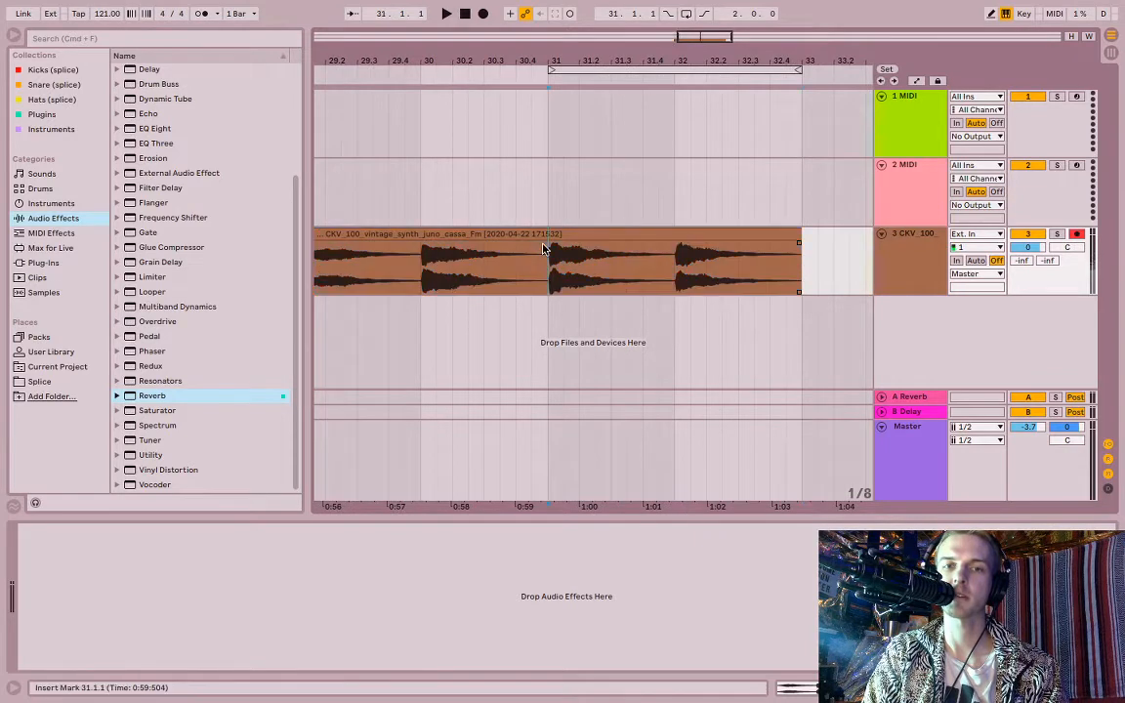
scroll(429, 234, left, 2)
Step: Play the synth clip from bar 29, pausing to lower the third track's volume to -14.0 dB before resuming playback
click(358, 78)
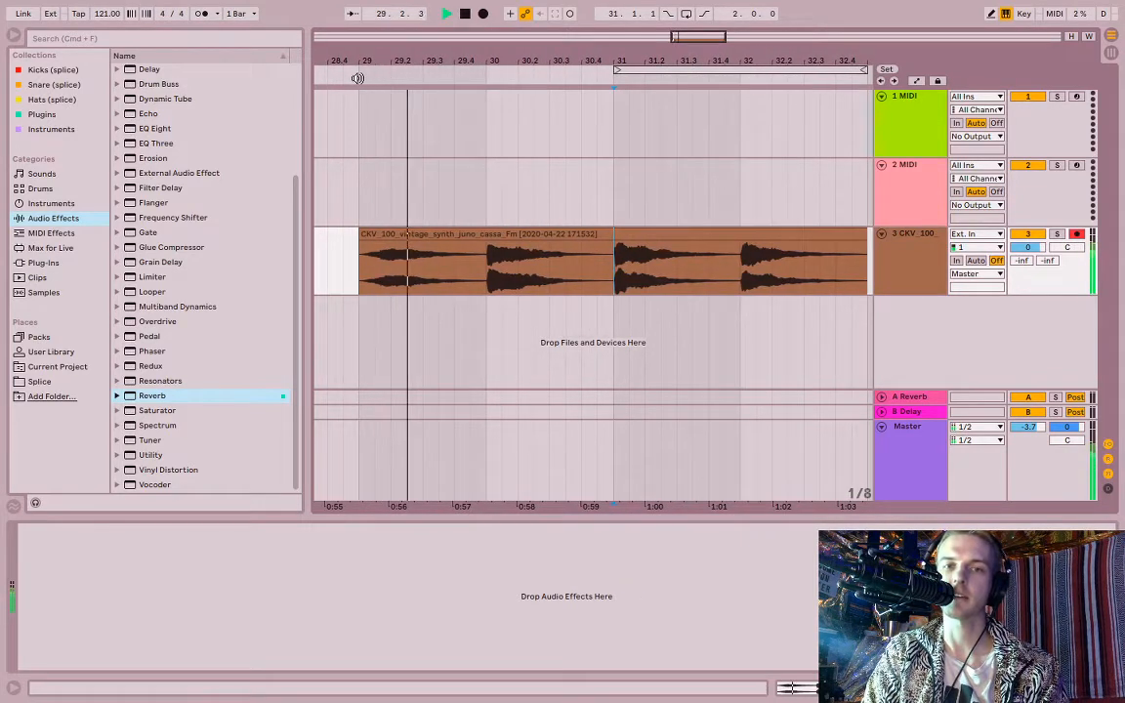
key(space)
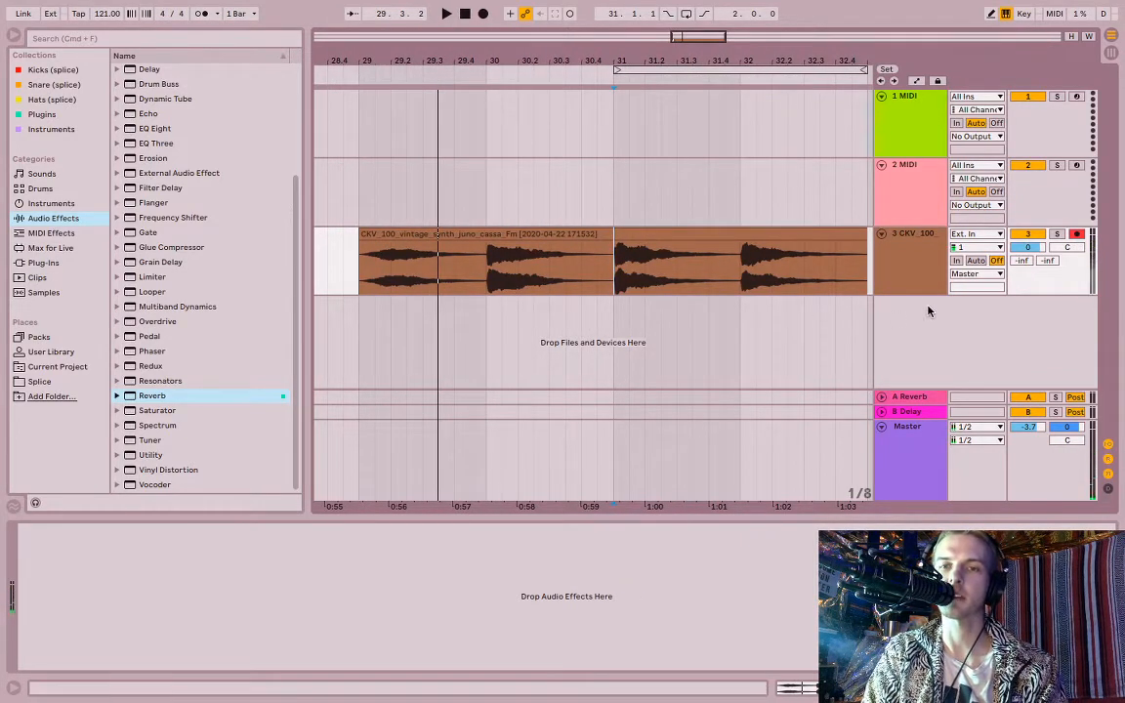
drag(1020, 250, 1020, 279)
key(space)
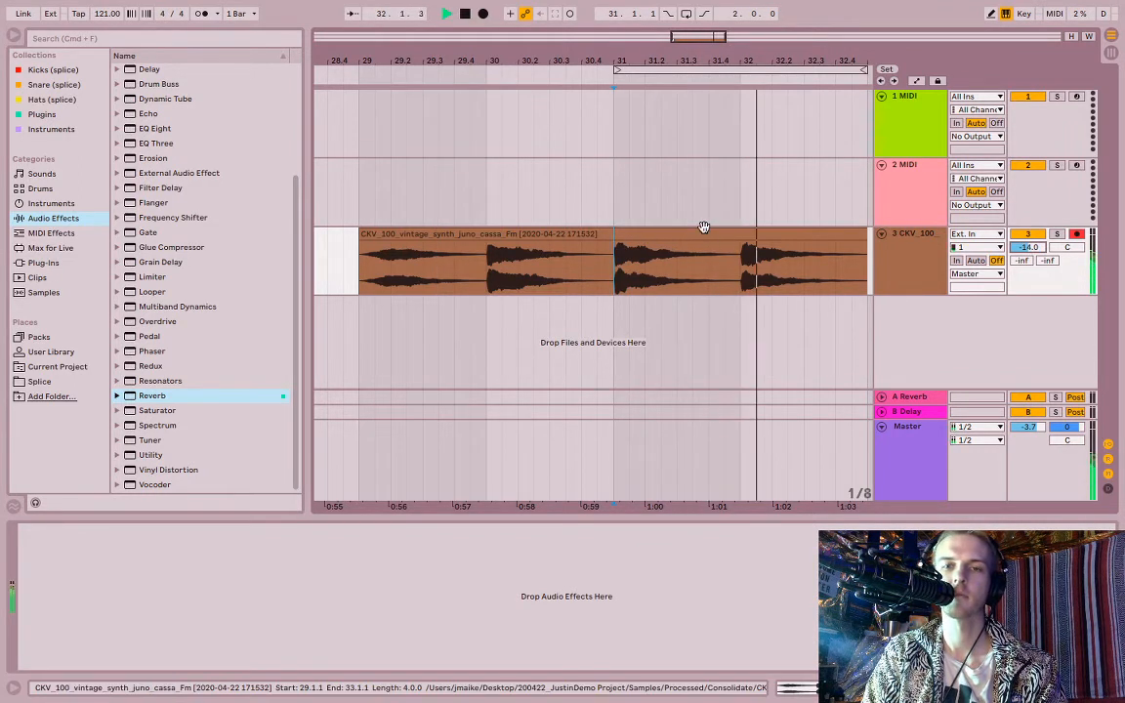
Step: Stop playback and split the synth clip at 31.1.1
click(612, 248)
key(space)
click(613, 249)
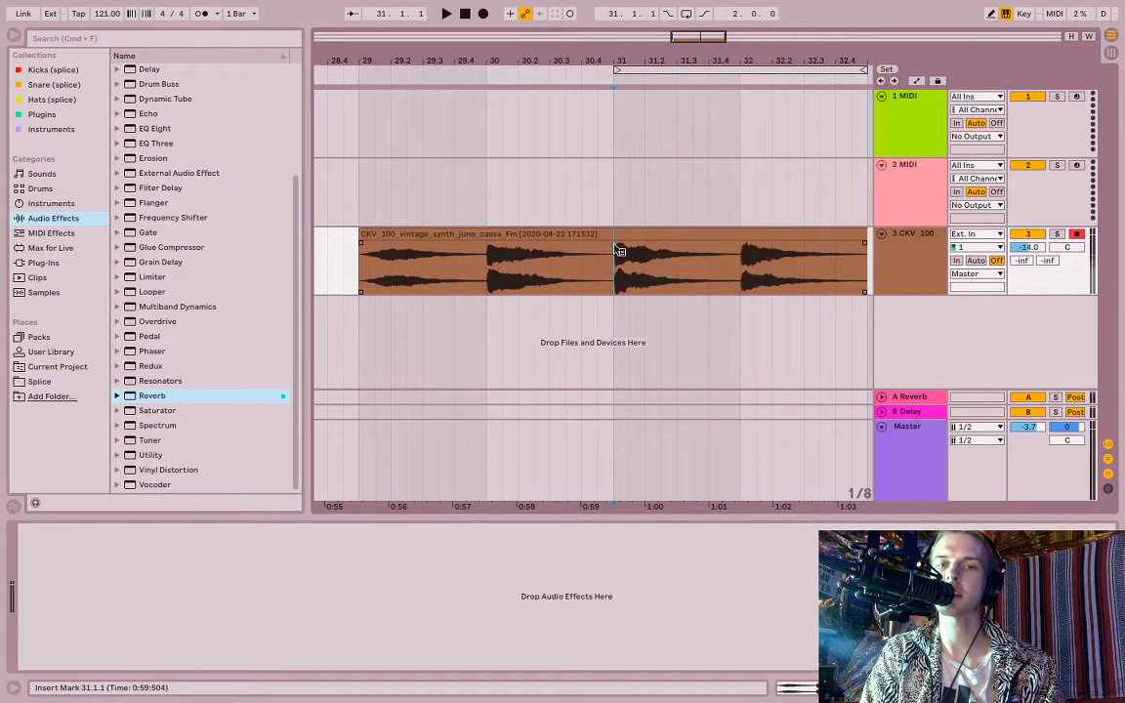
right_click(616, 247)
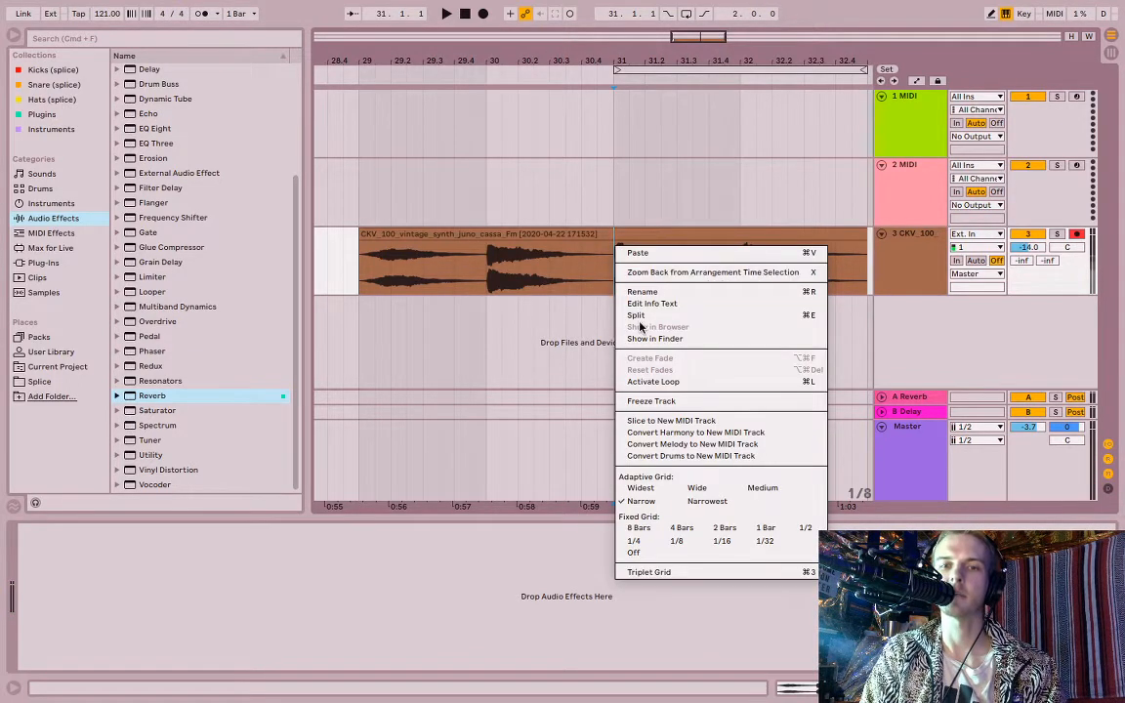
click(638, 316)
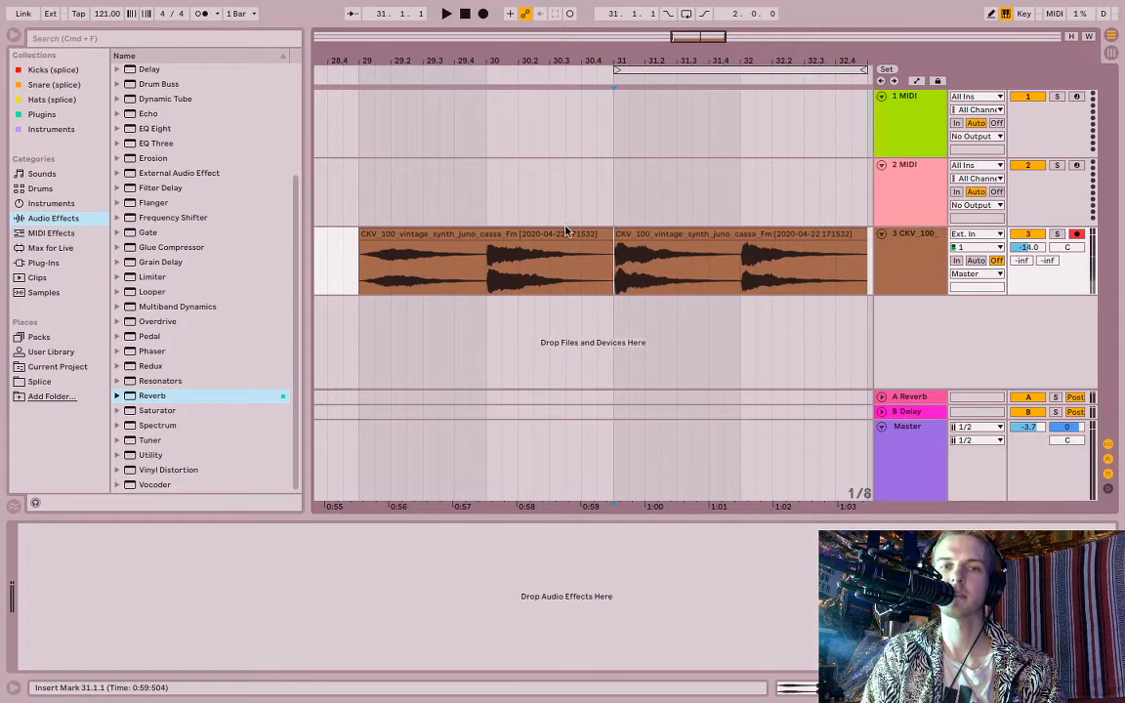
Step: Move the two split clips apart to 28.3.1 and 31.2.3, and return them to 29.1.1 and 31.1.1
drag(565, 230, 516, 235)
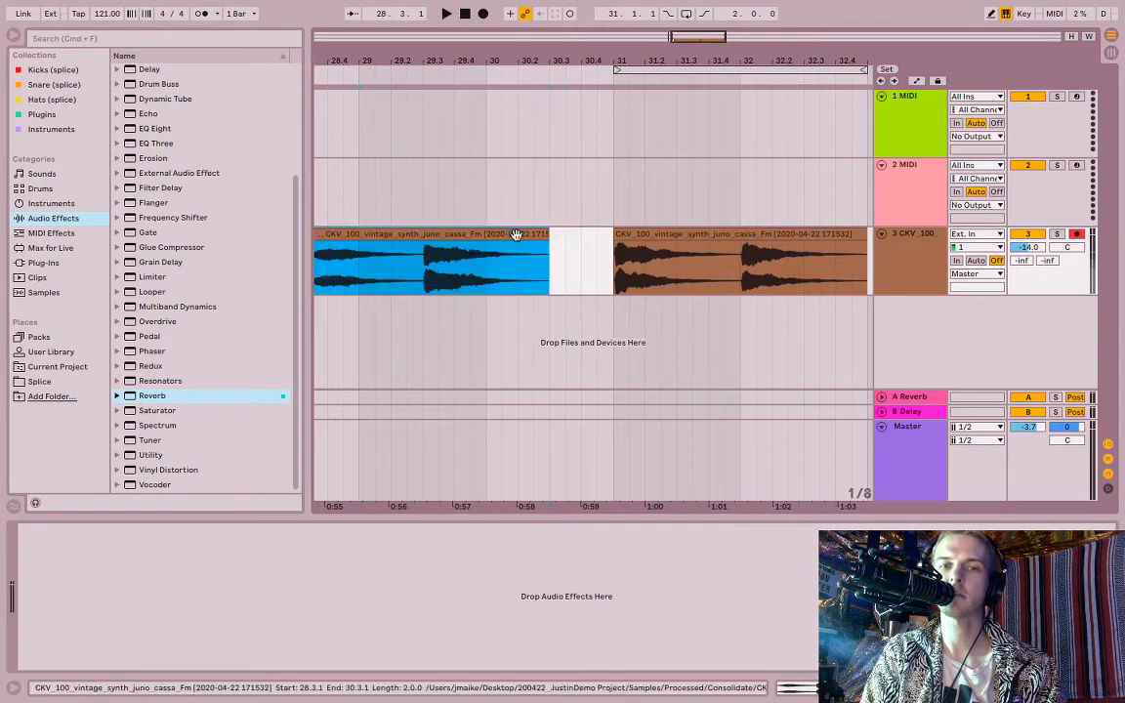
drag(658, 241, 708, 246)
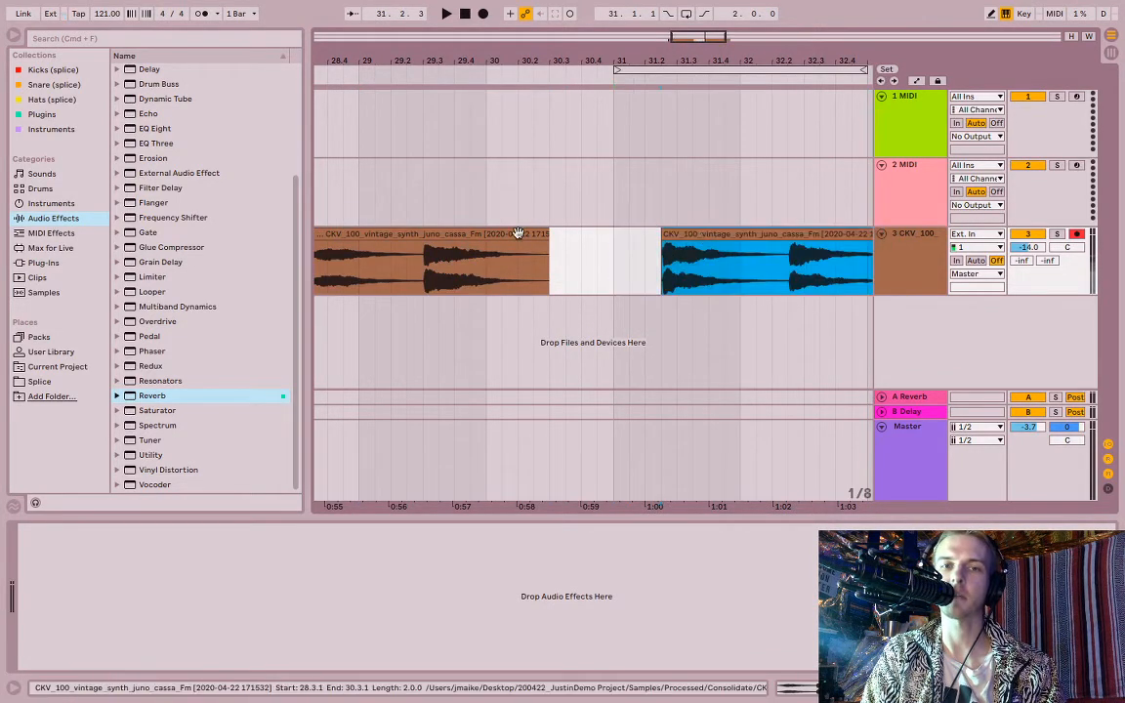
drag(517, 234, 583, 250)
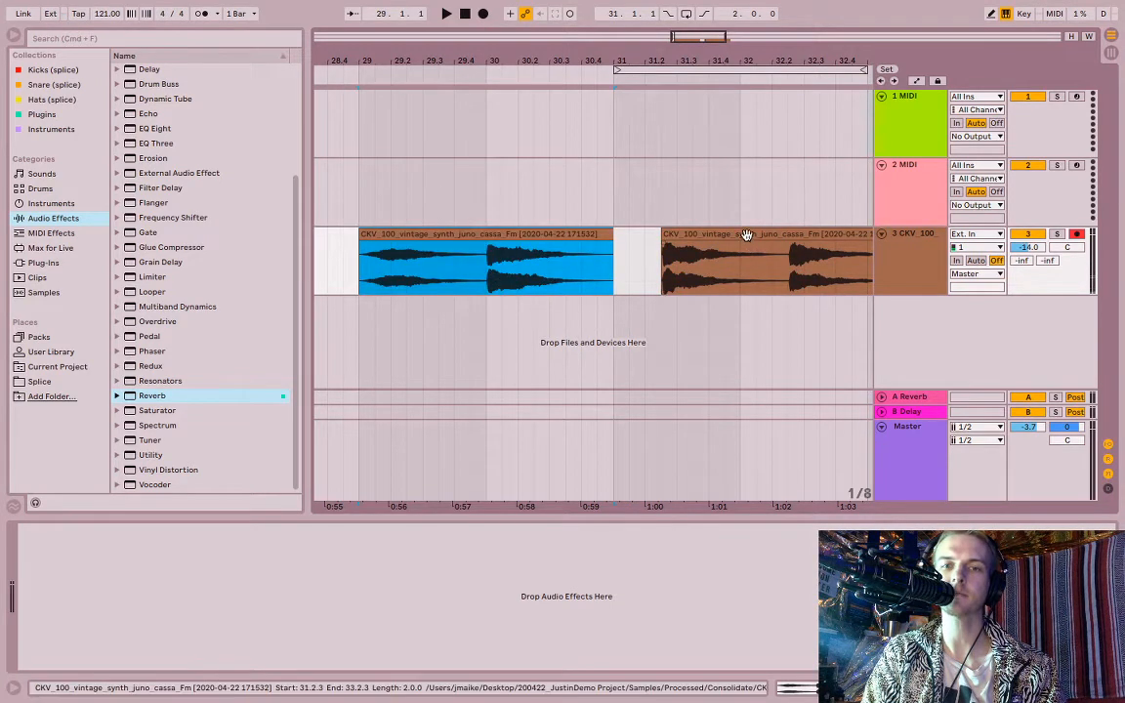
drag(745, 236, 705, 237)
Step: Split the second synth clip at 32.1.1 and select the piece from 31.1.1 to 32.1.1
scroll(705, 235, up, 2)
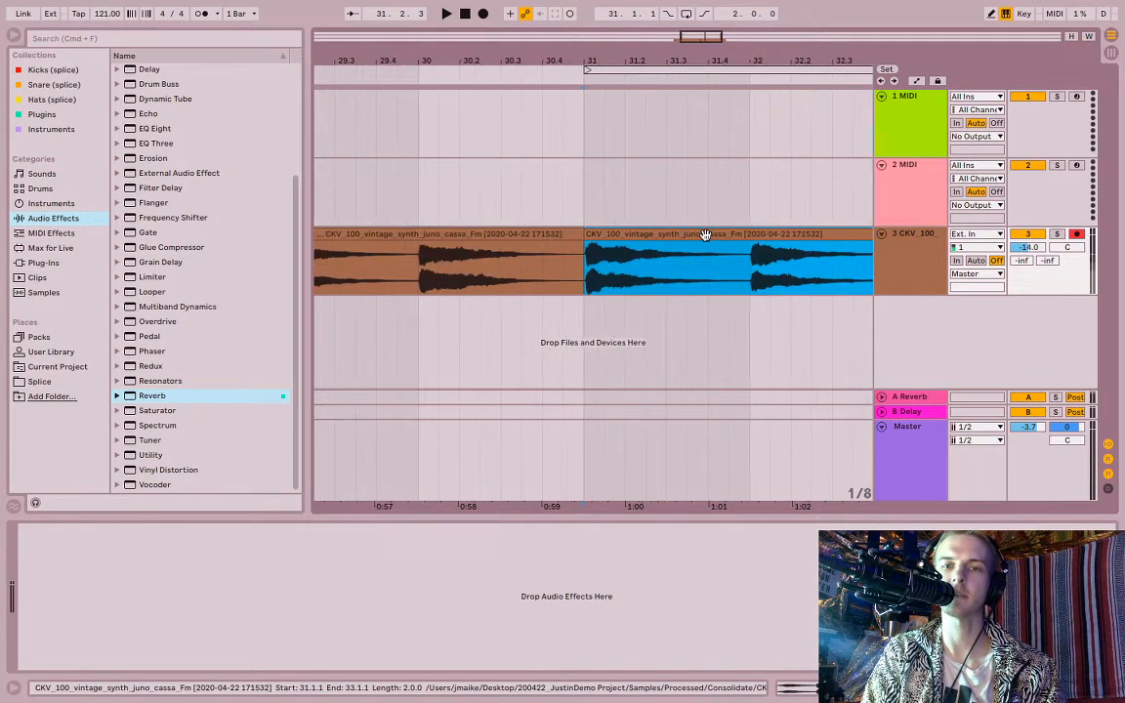
scroll(705, 236, up, 3)
click(720, 254)
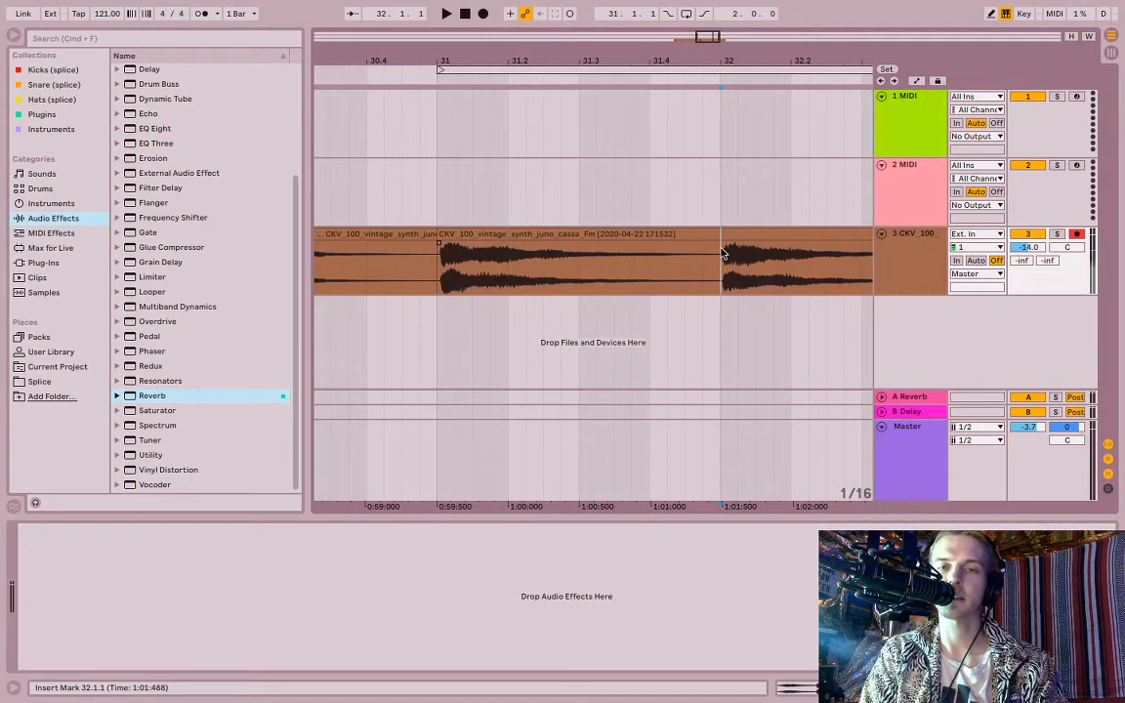
key(super+e)
click(702, 235)
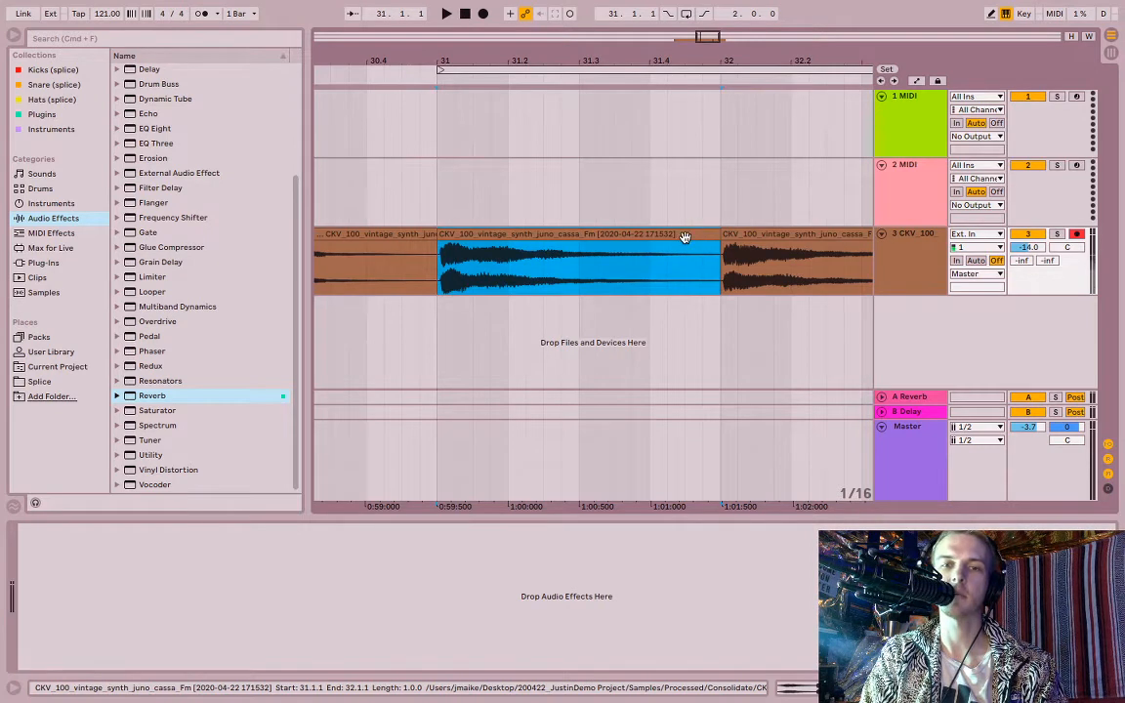
scroll(672, 244, down, 3)
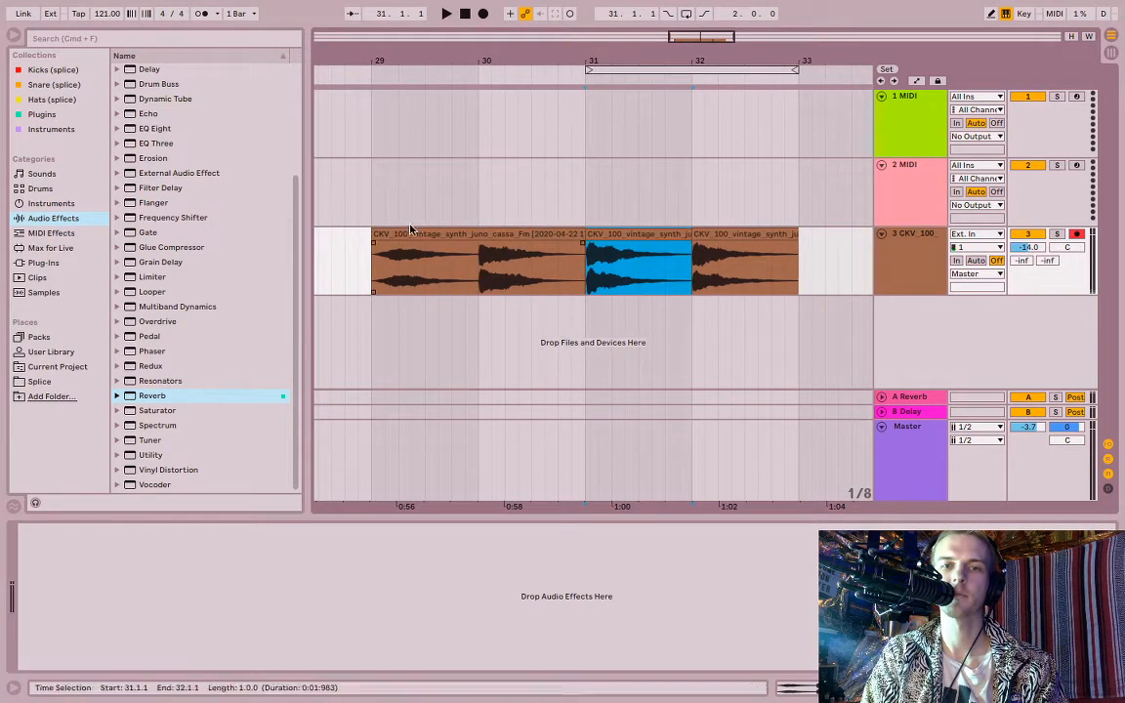
Step: Add a fade-in of about half a bar to the first synth clip and play it from bar 29
click(405, 231)
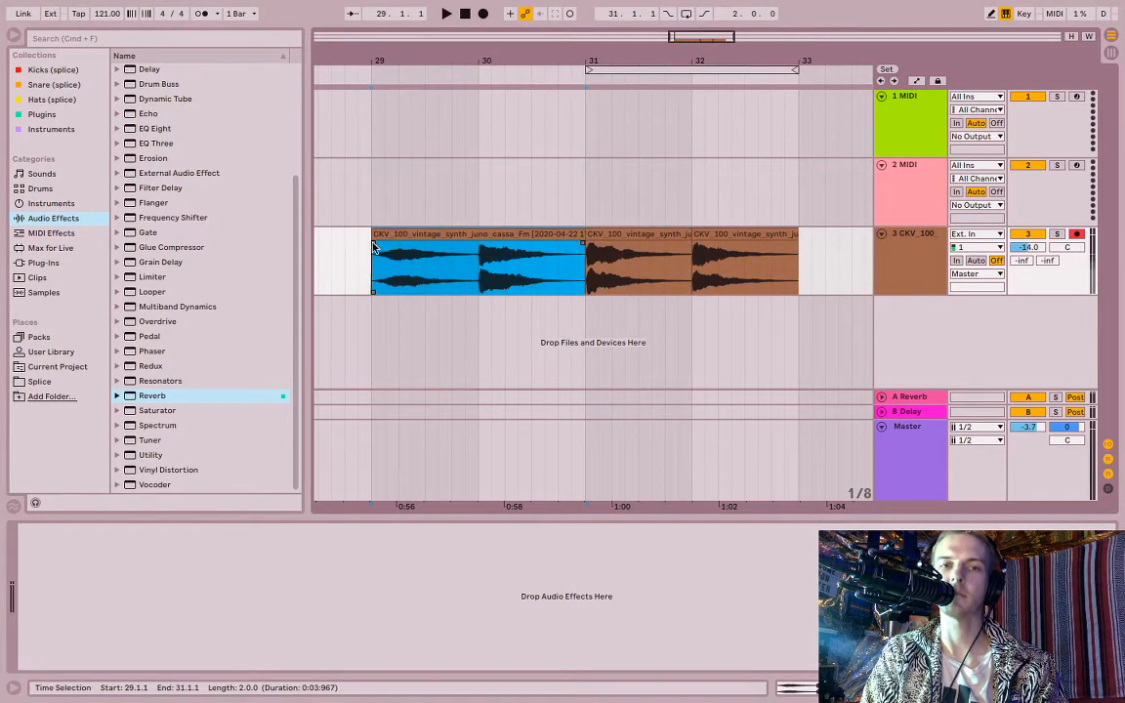
click(374, 243)
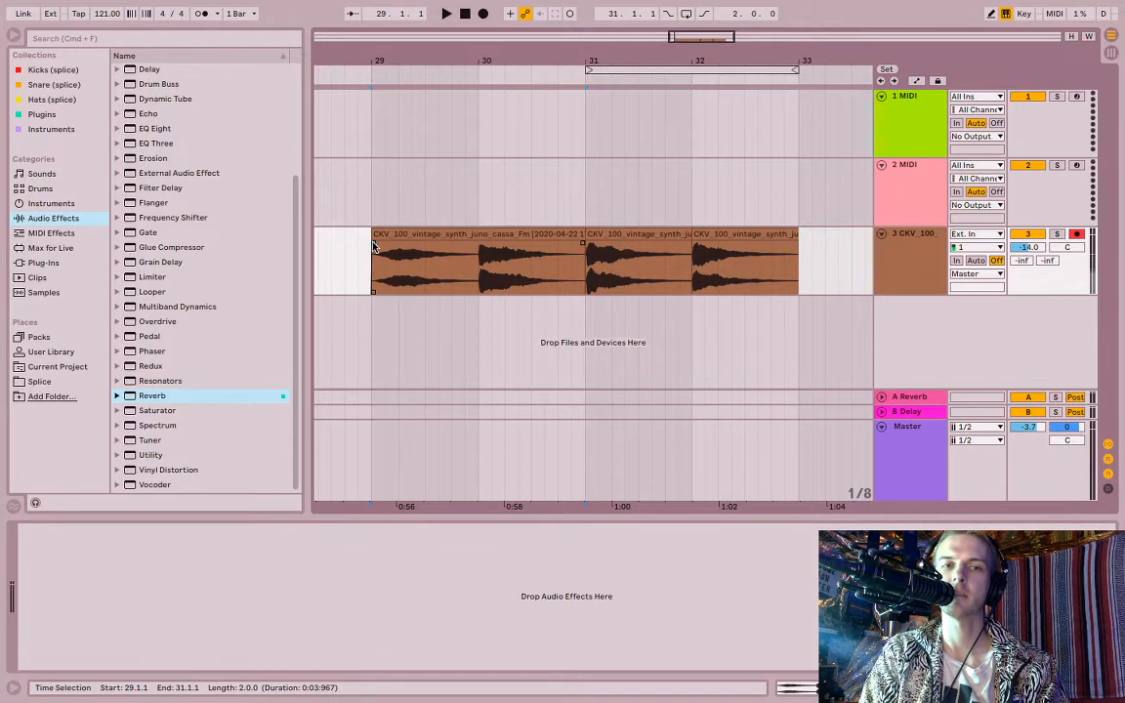
drag(381, 250, 426, 249)
click(371, 76)
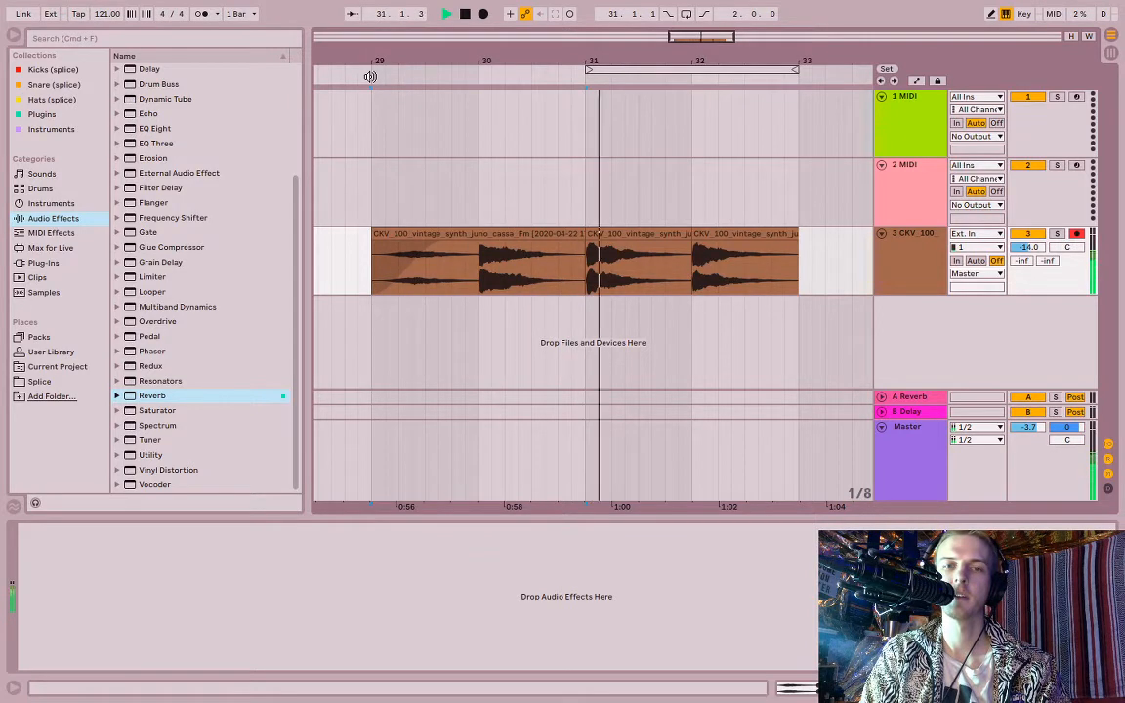
key(space)
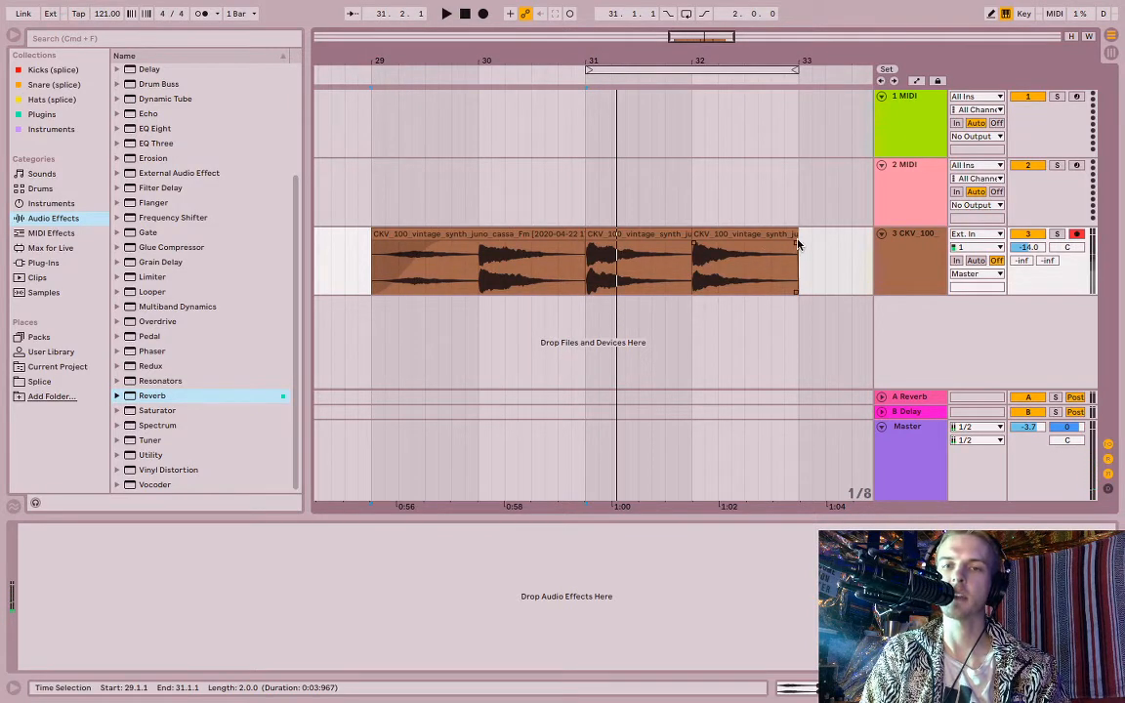
Step: Add a fade-out across the full length of the last synth clip and play back the ending
drag(797, 240, 656, 248)
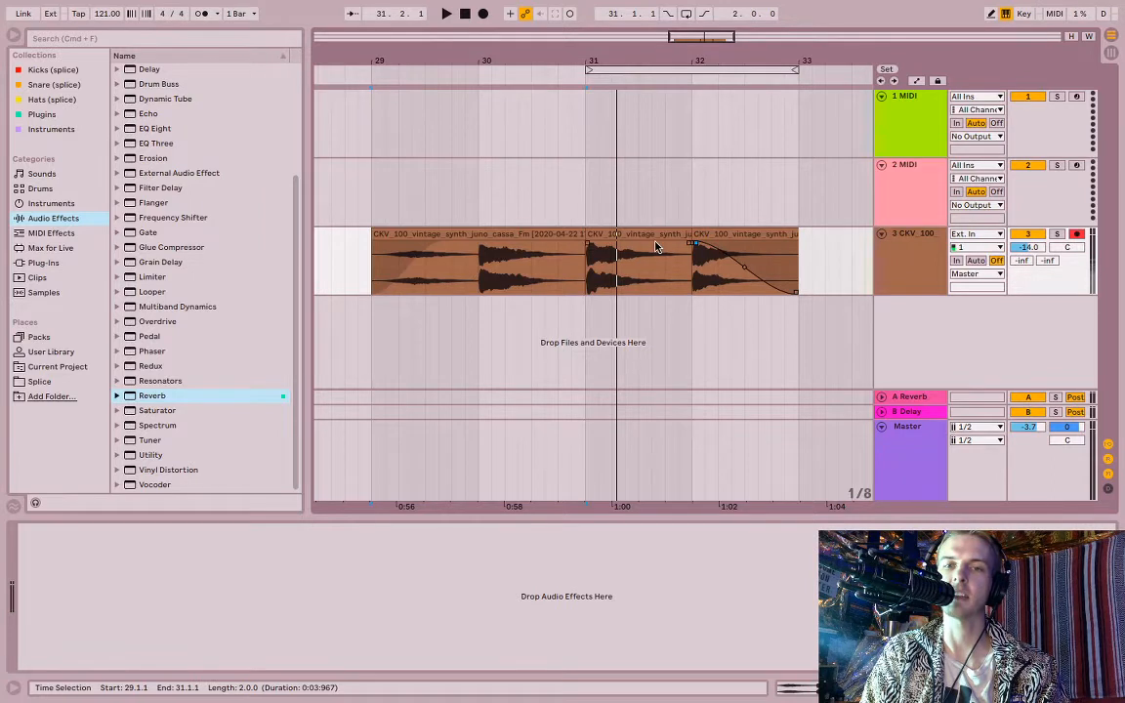
click(652, 78)
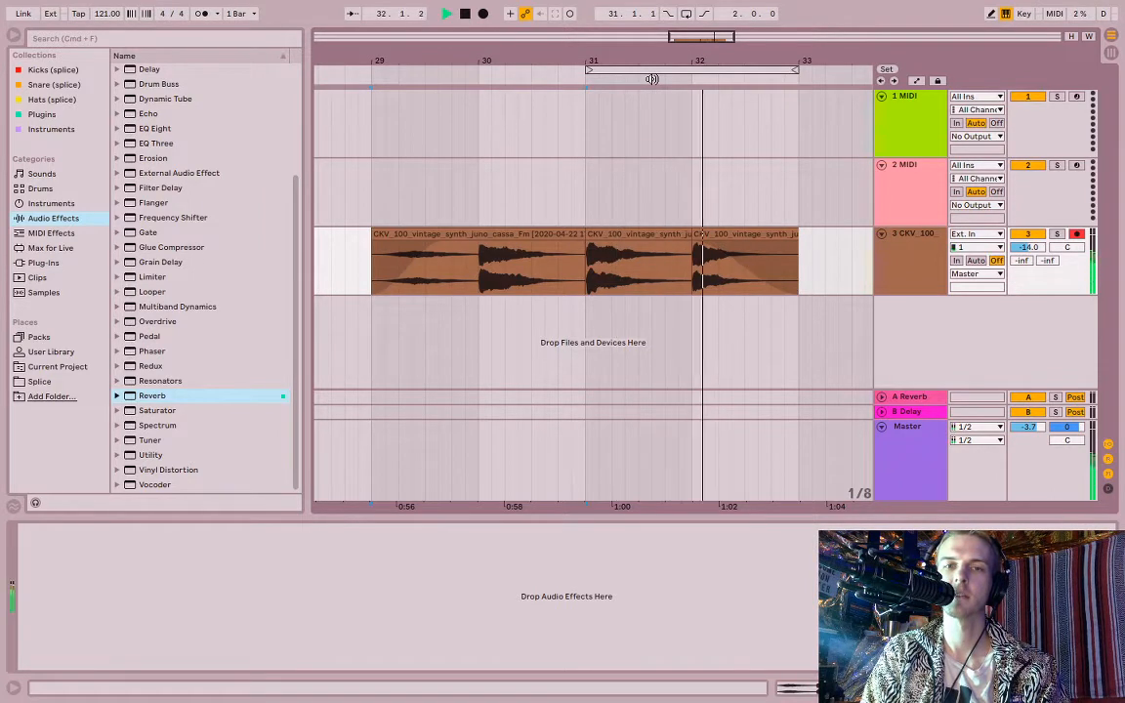
key(space)
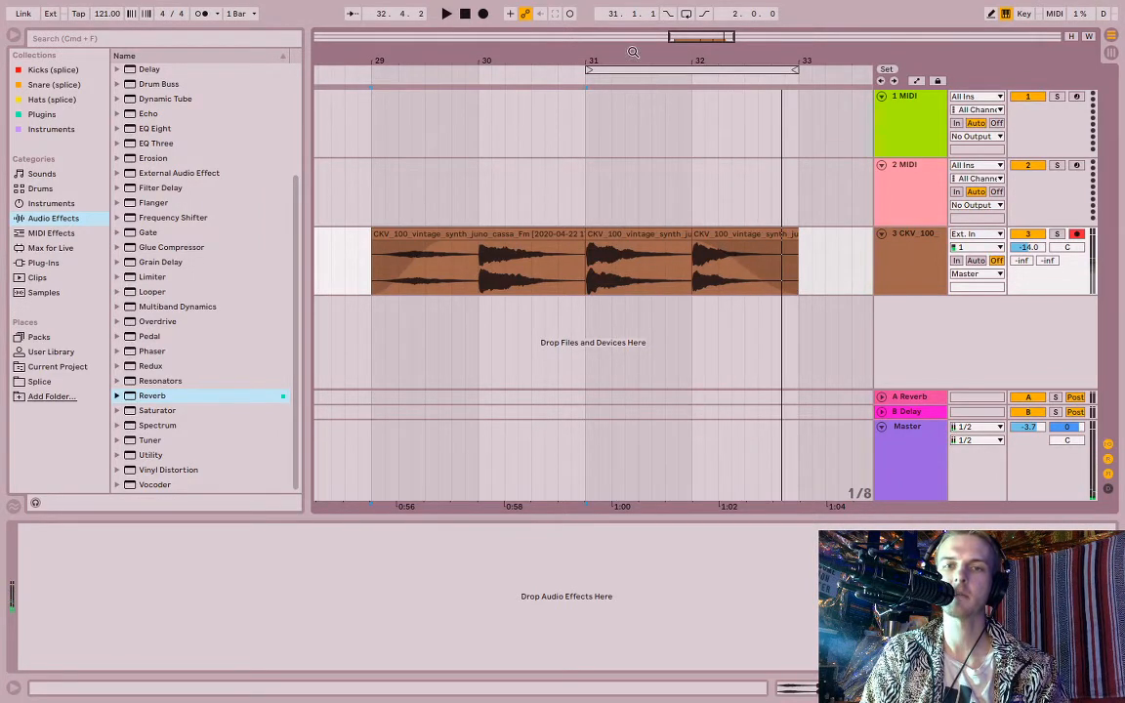
Step: Set the loop to span 29.1.1 to 33.1.1, select its time range, and turn on looping
drag(621, 72, 406, 72)
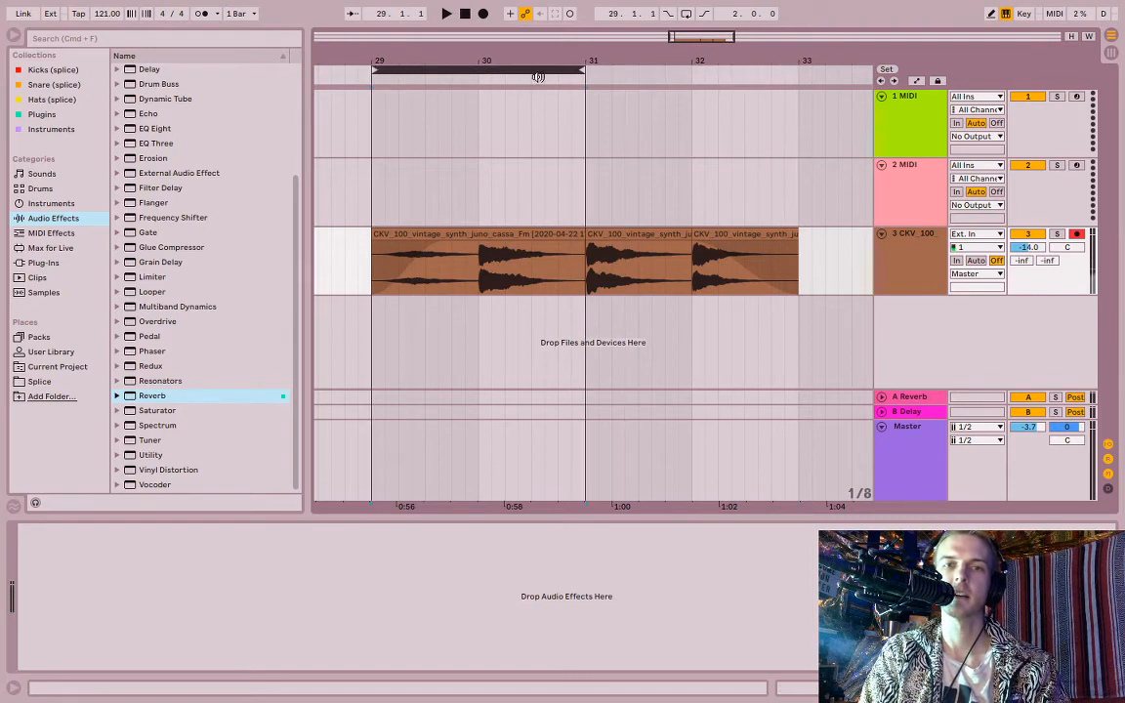
drag(582, 74, 796, 113)
click(422, 72)
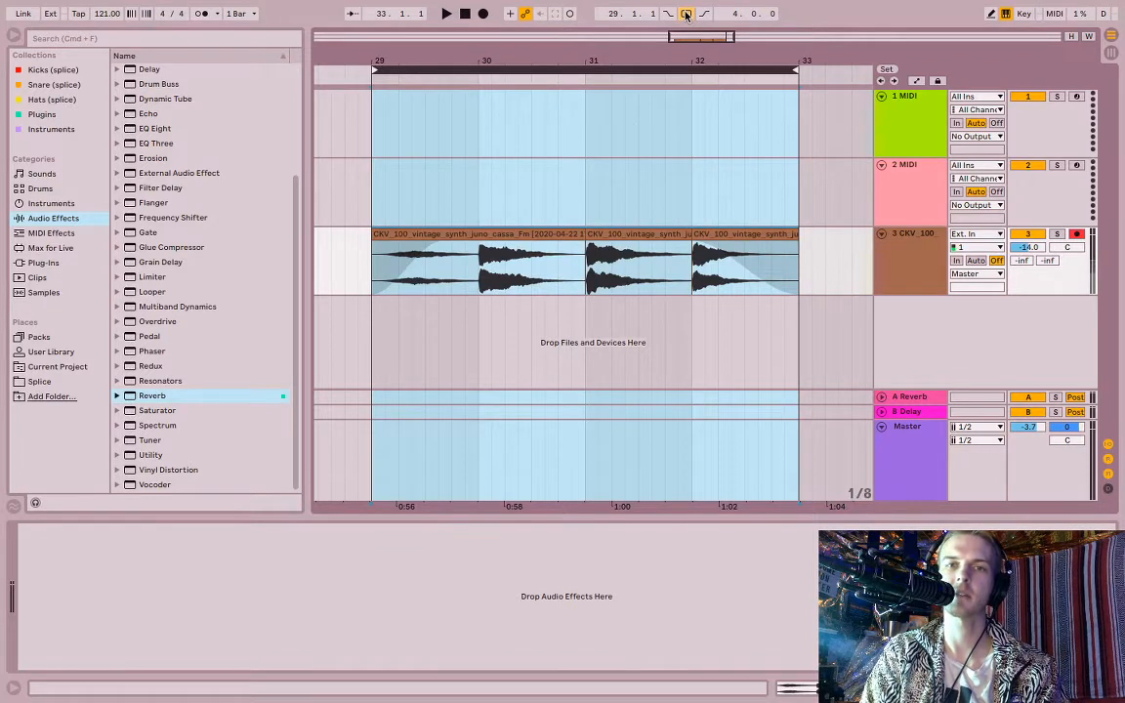
Step: Play part of the looped section and remove the fades from the synth clips
key(space)
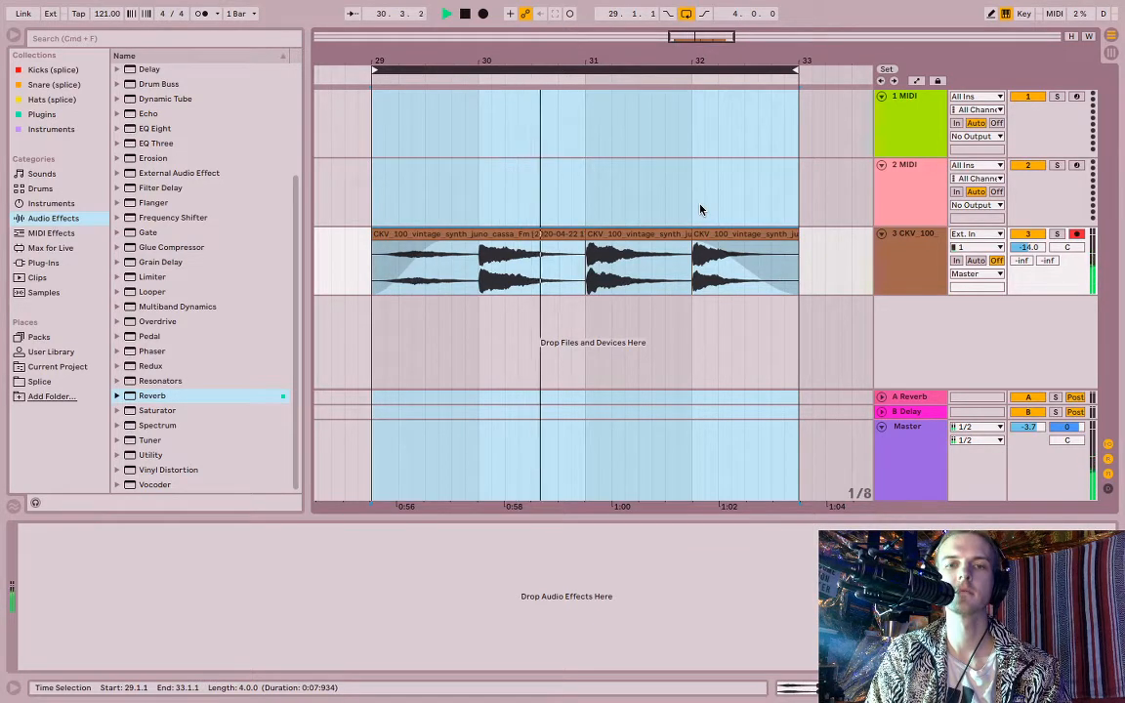
key(space)
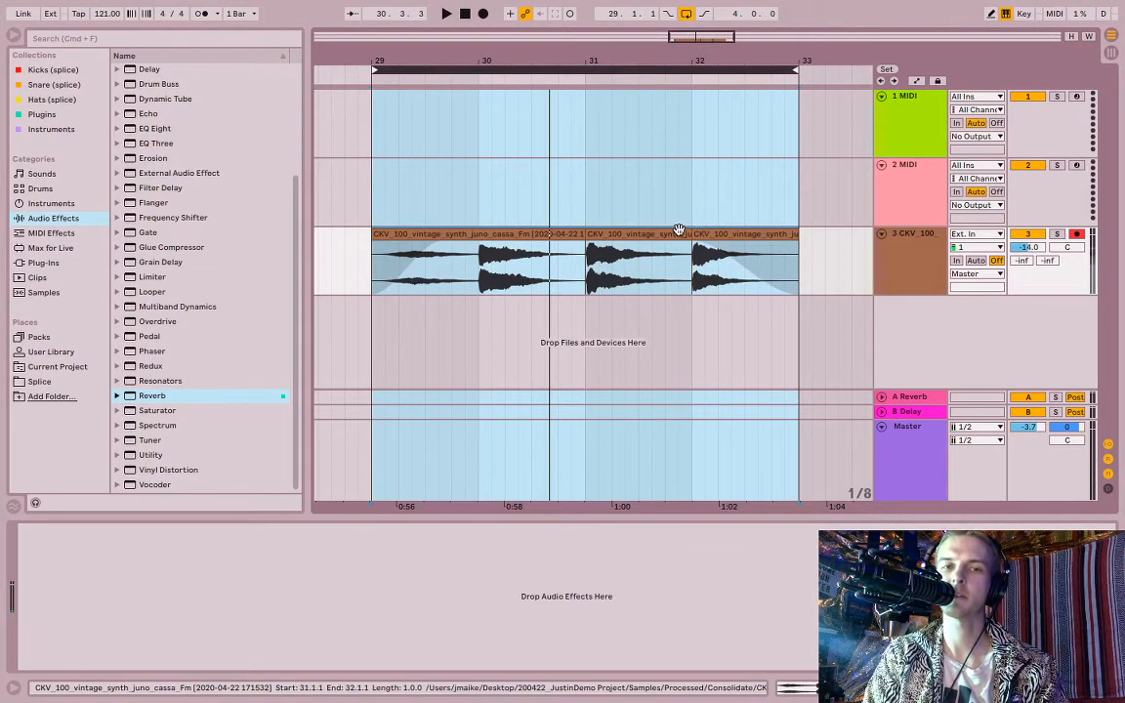
click(679, 231)
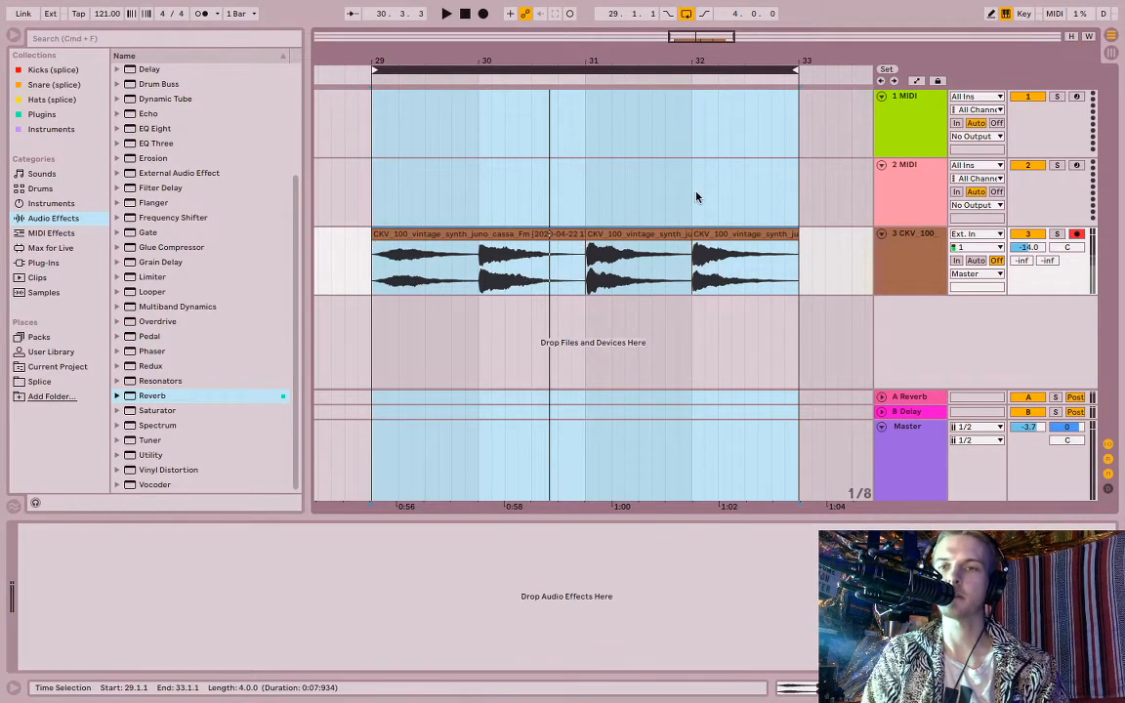
click(119, 7)
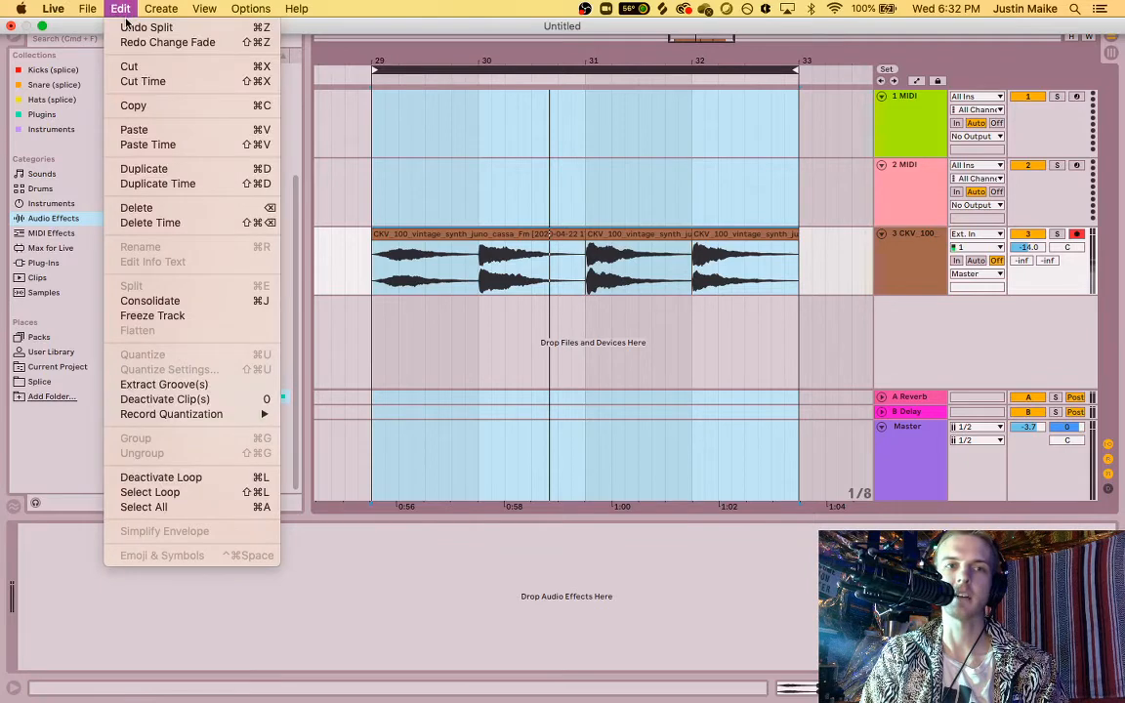
click(920, 262)
click(920, 262)
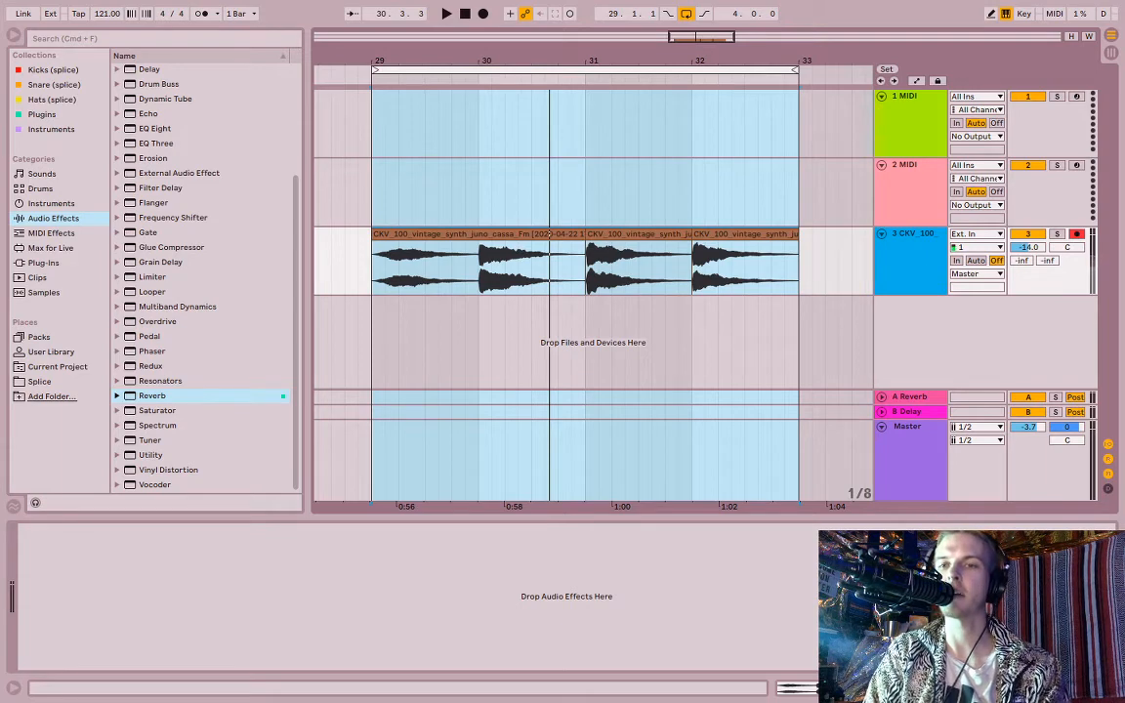
click(1069, 249)
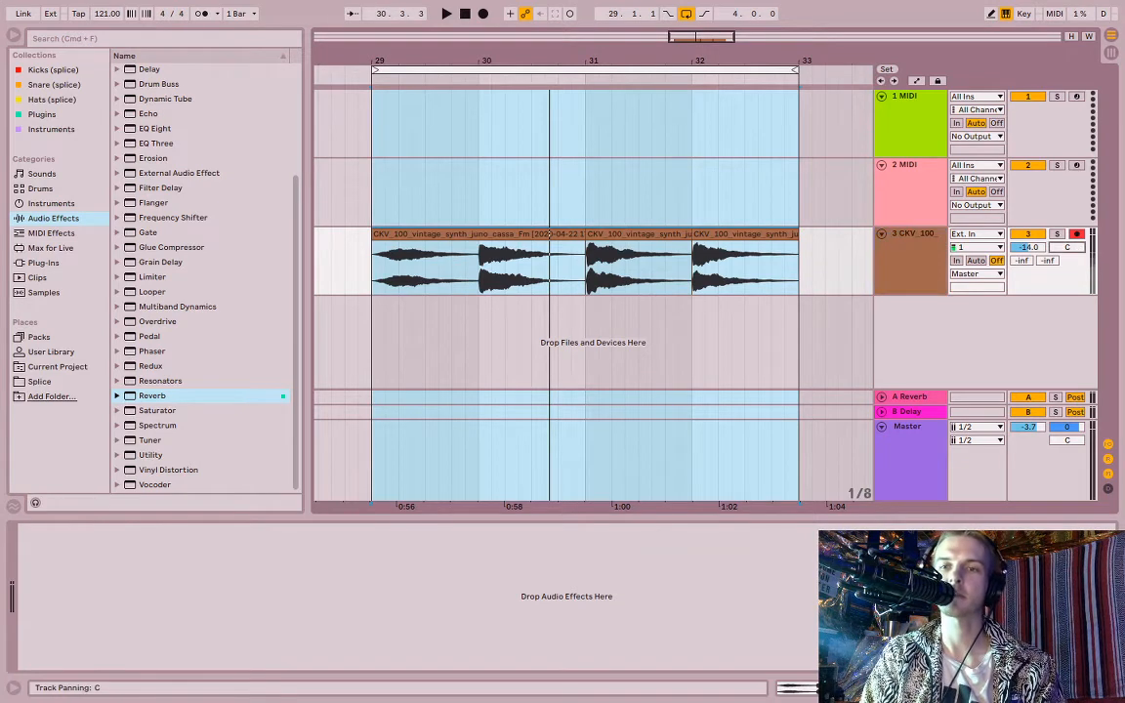
drag(1069, 247, 1069, 224)
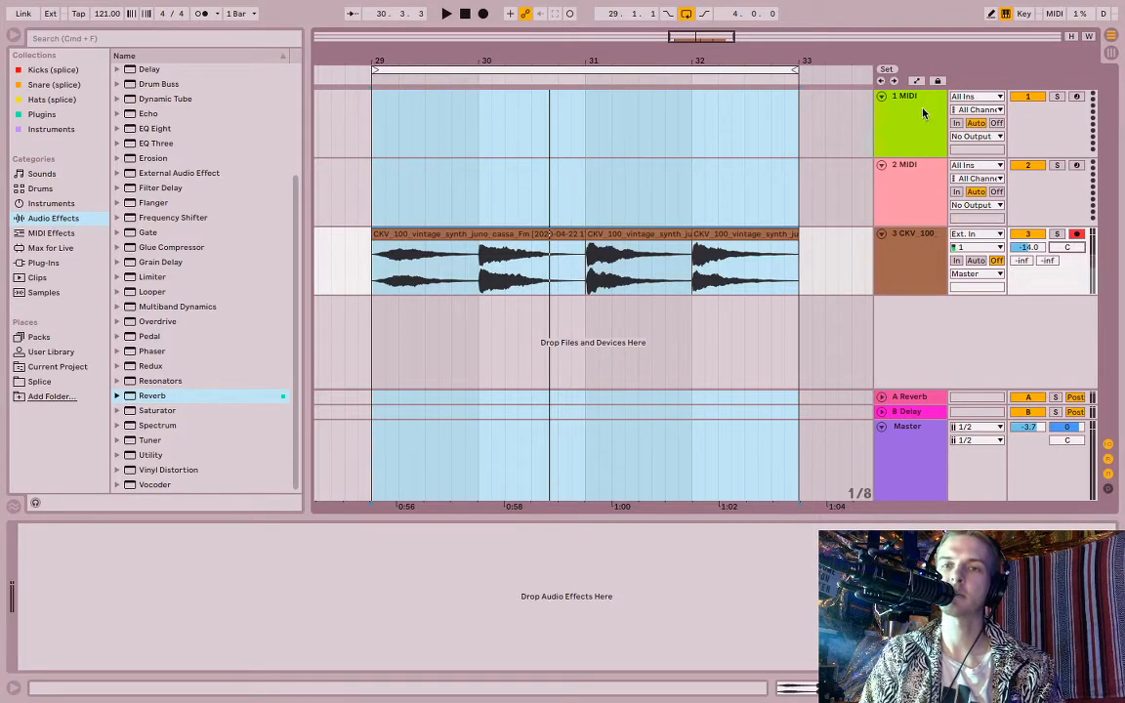
Step: Show automation in the arrangement and display the Track Volume envelope on the synth track
click(916, 82)
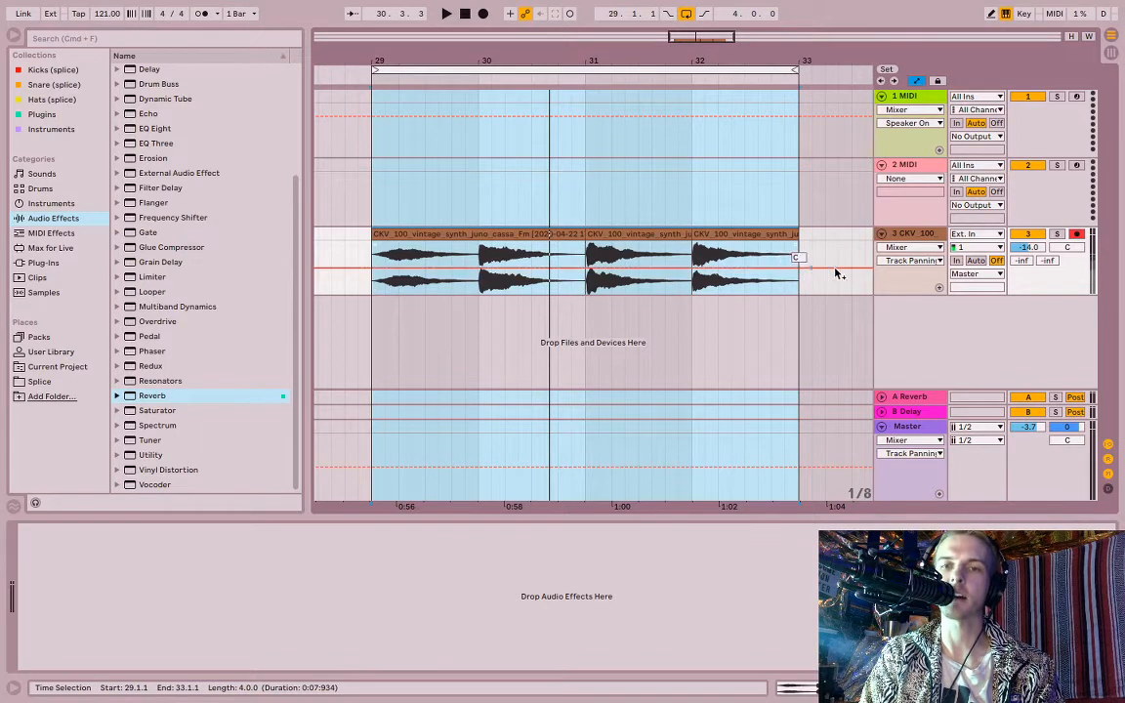
click(902, 265)
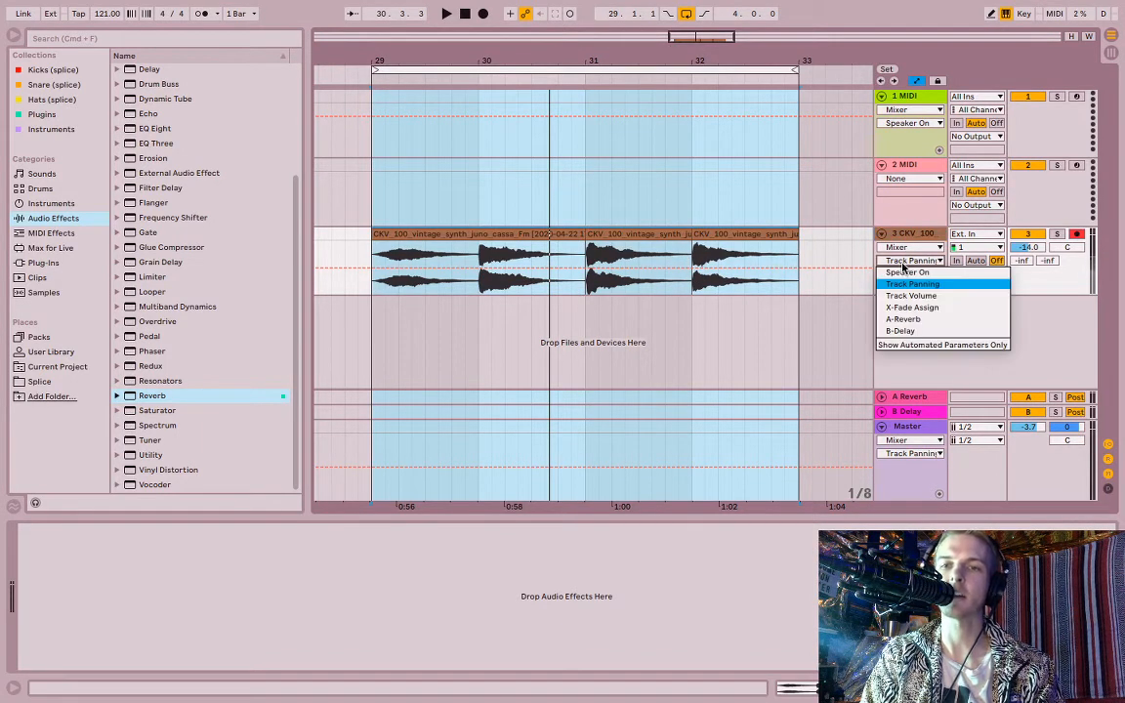
click(903, 264)
click(903, 262)
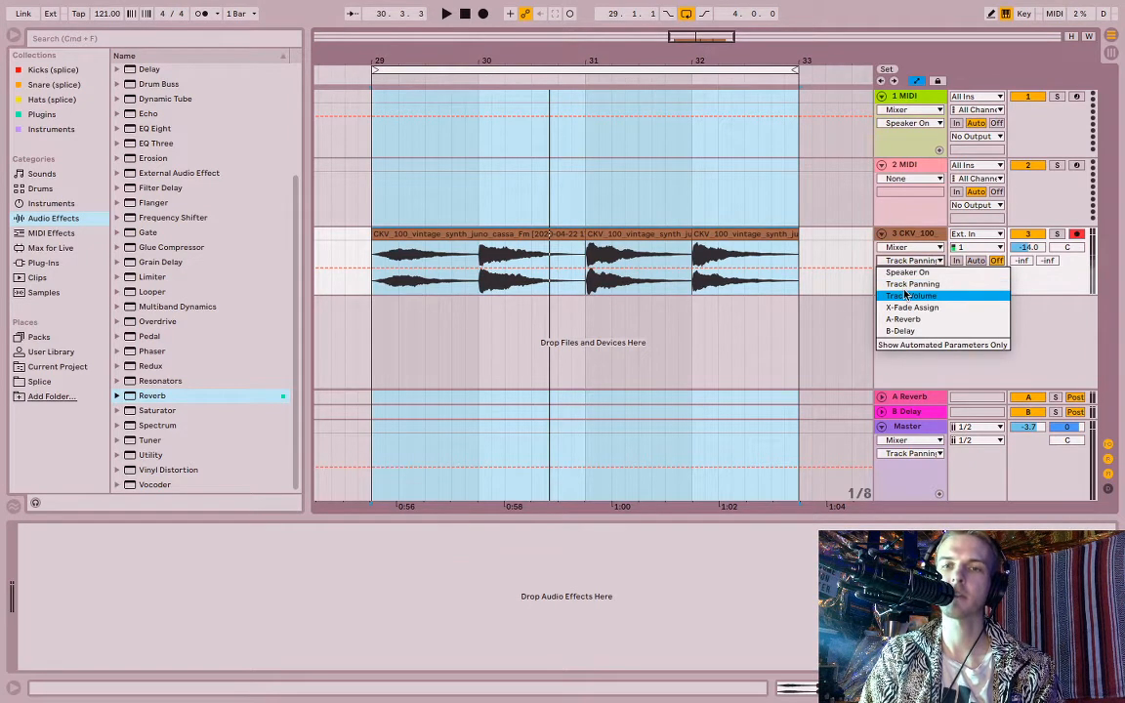
click(905, 294)
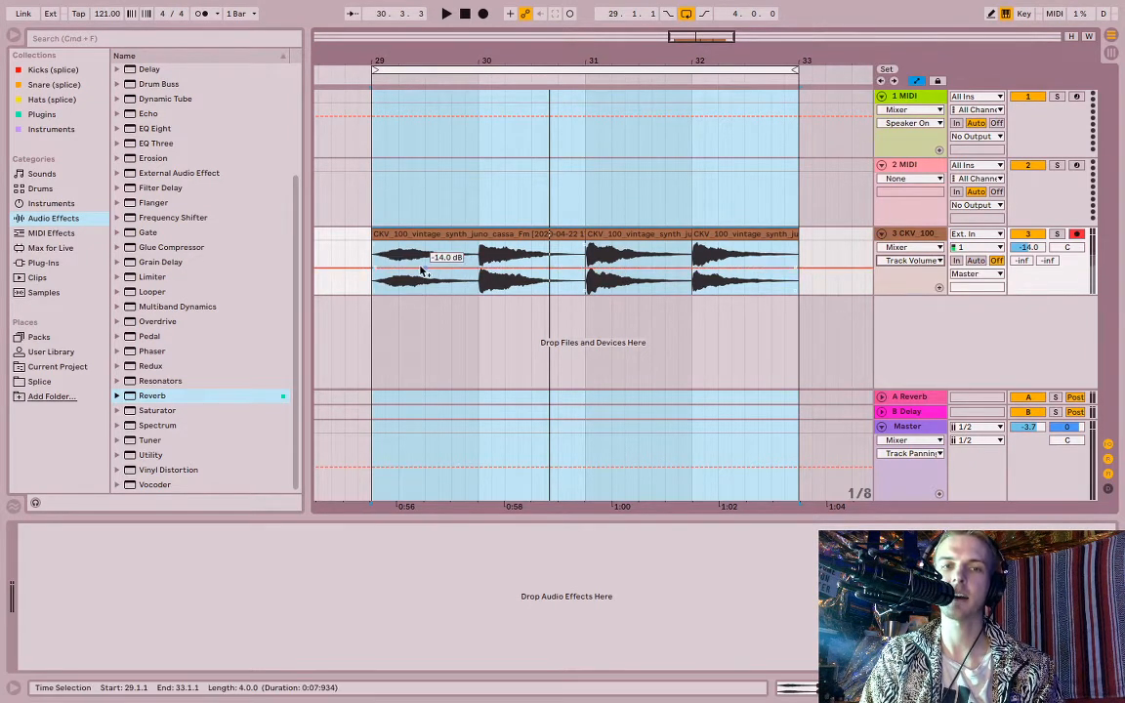
Step: Automate the synth track's volume to rise from -inf at bar 29 to 6.0 dB at bar 33, and play part of it
click(789, 268)
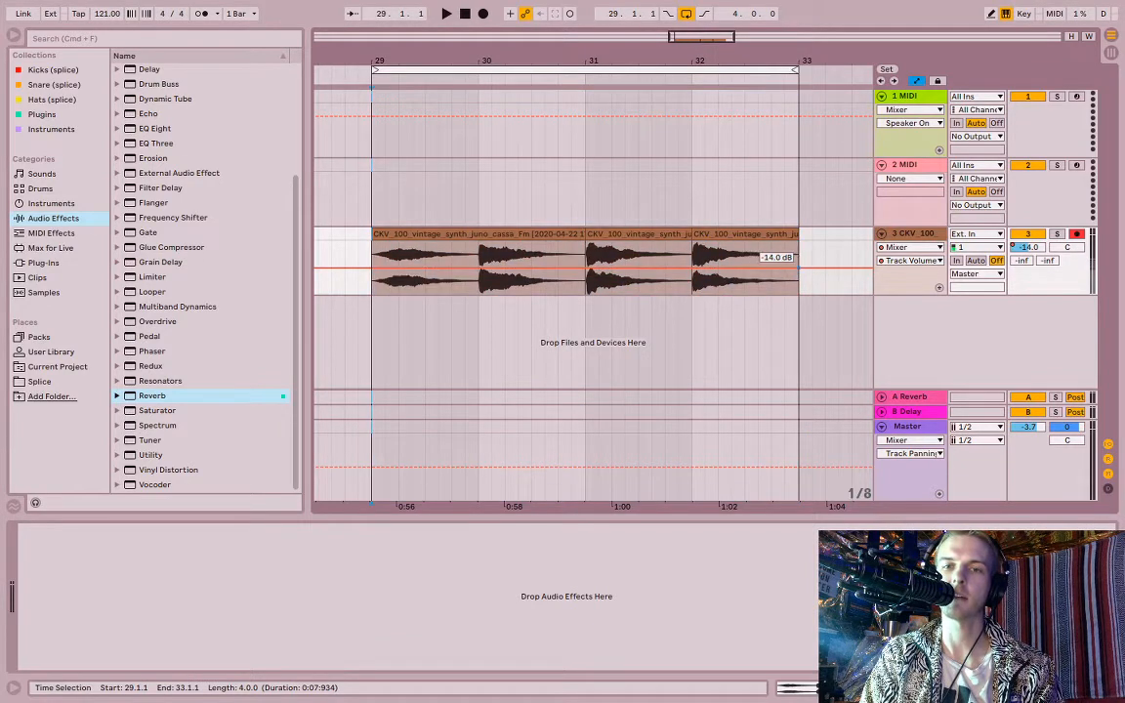
drag(789, 264, 788, 239)
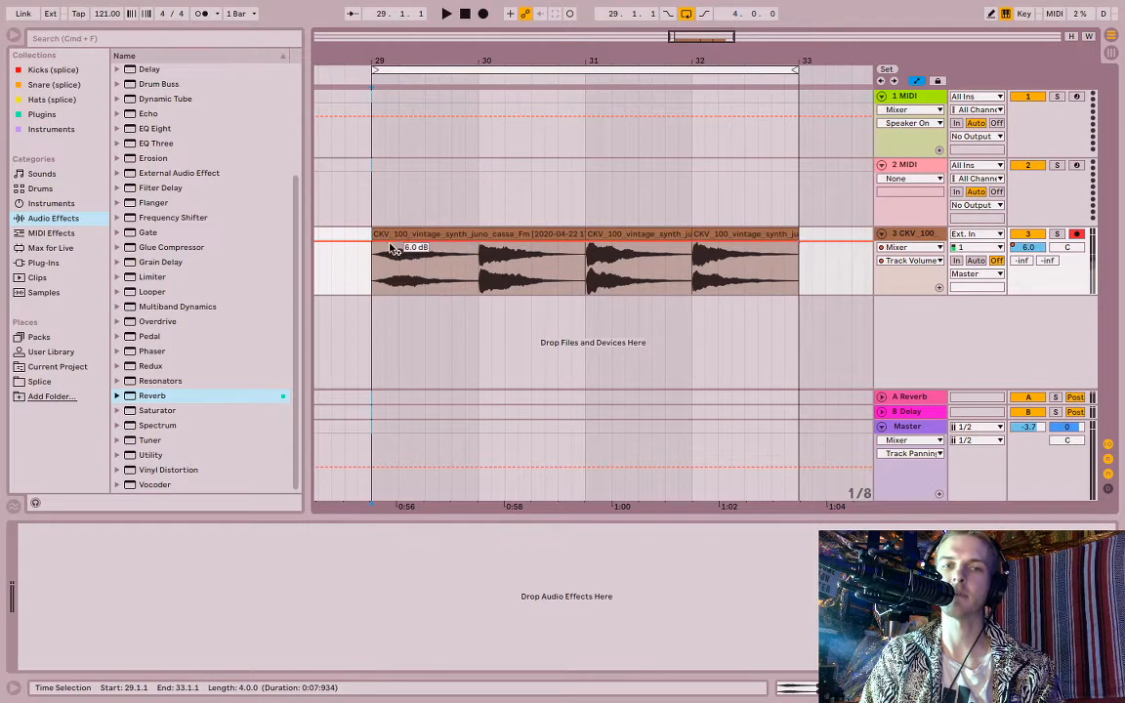
drag(376, 247, 374, 289)
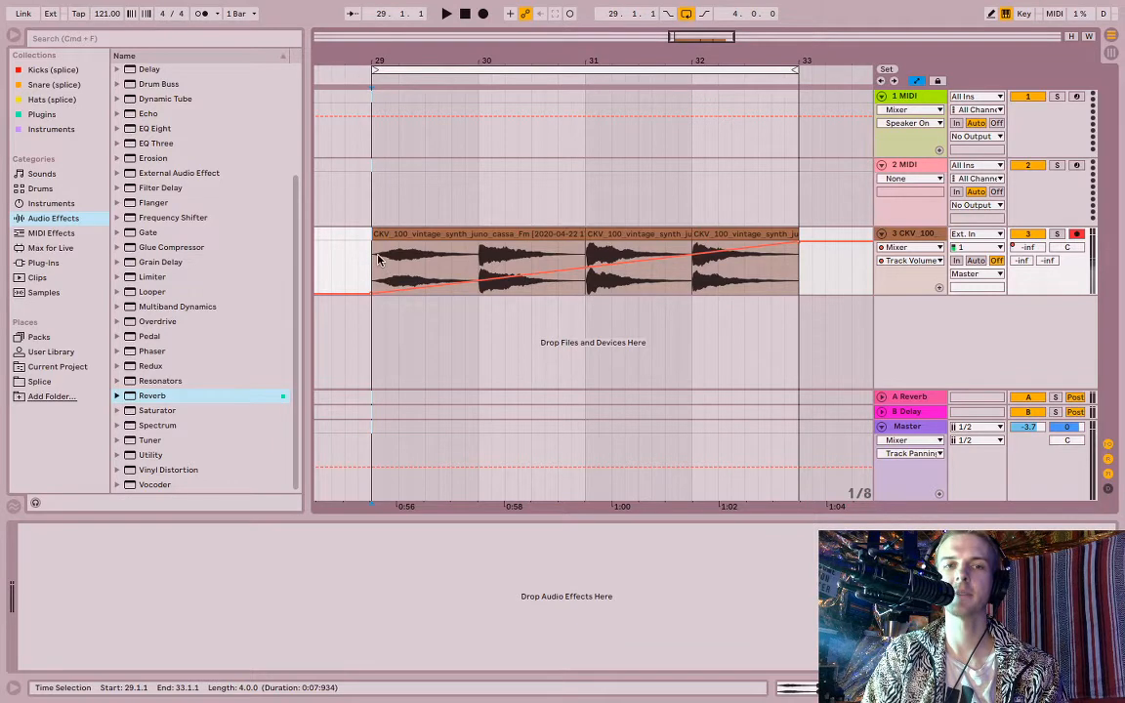
key(space)
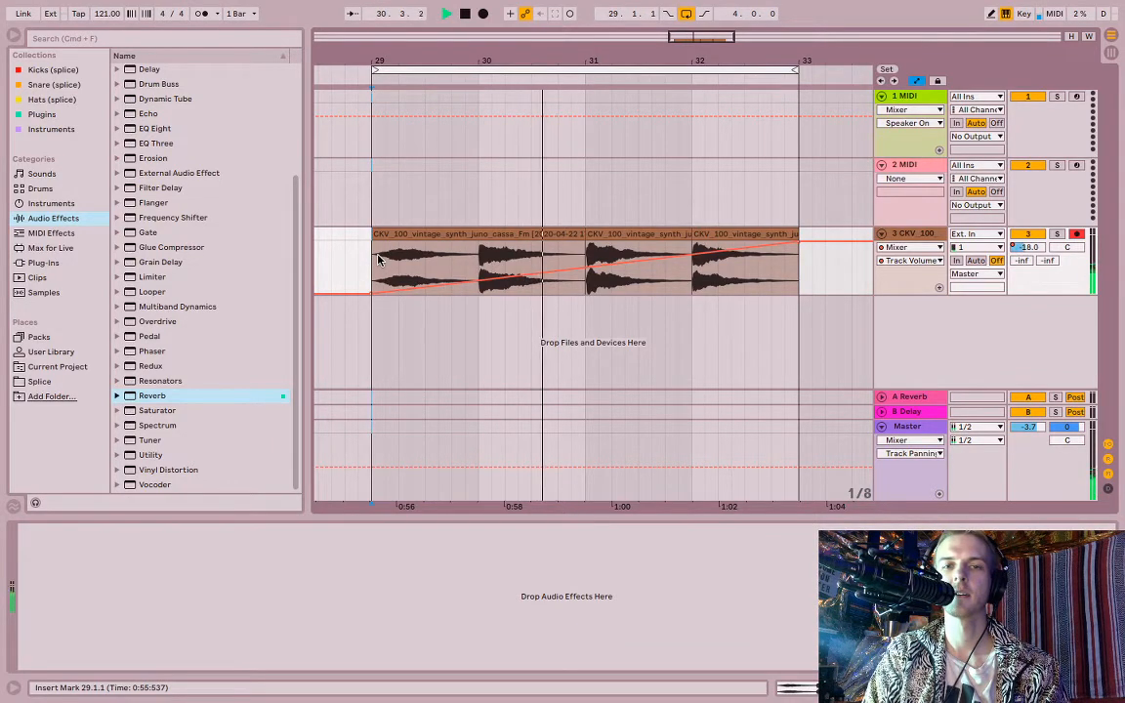
key(space)
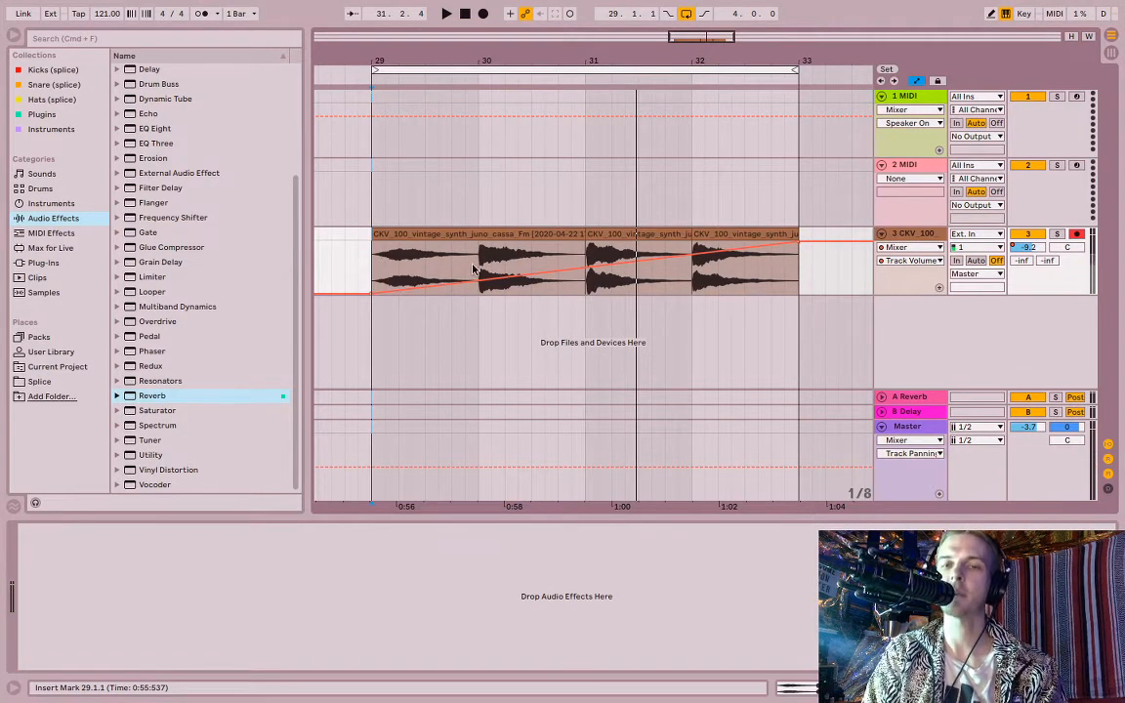
Step: Automate the synth track's panning from 50L at bar 29 to 50R at bar 33, and play the loop from its start
click(908, 260)
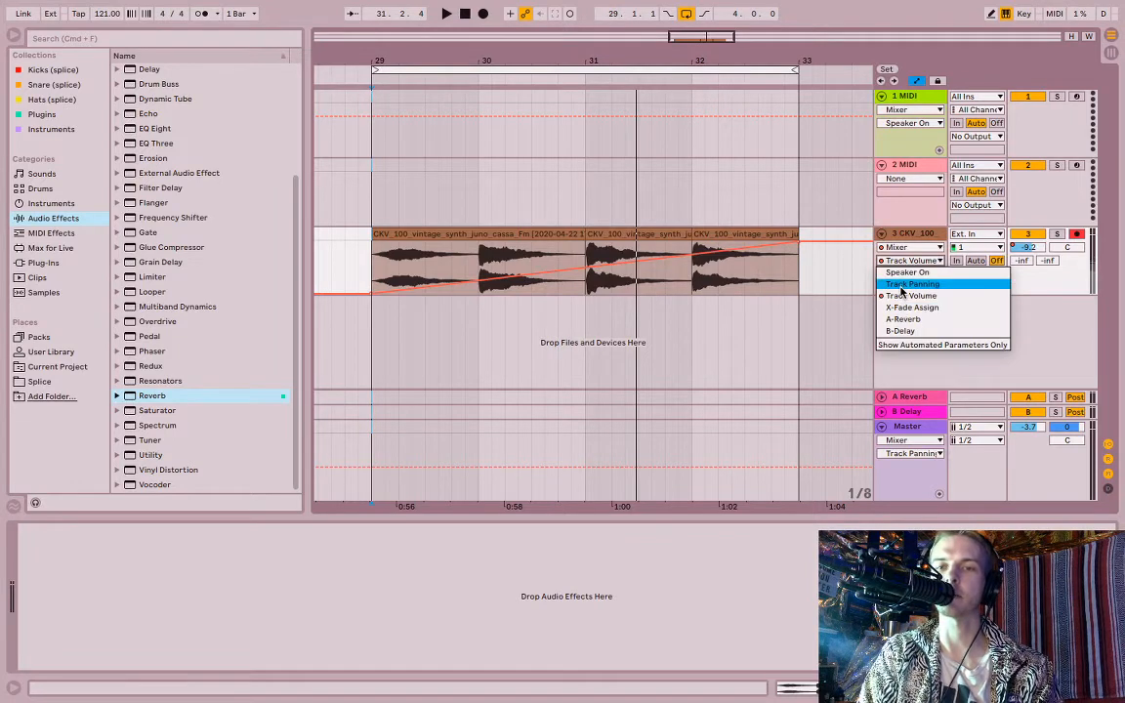
click(911, 283)
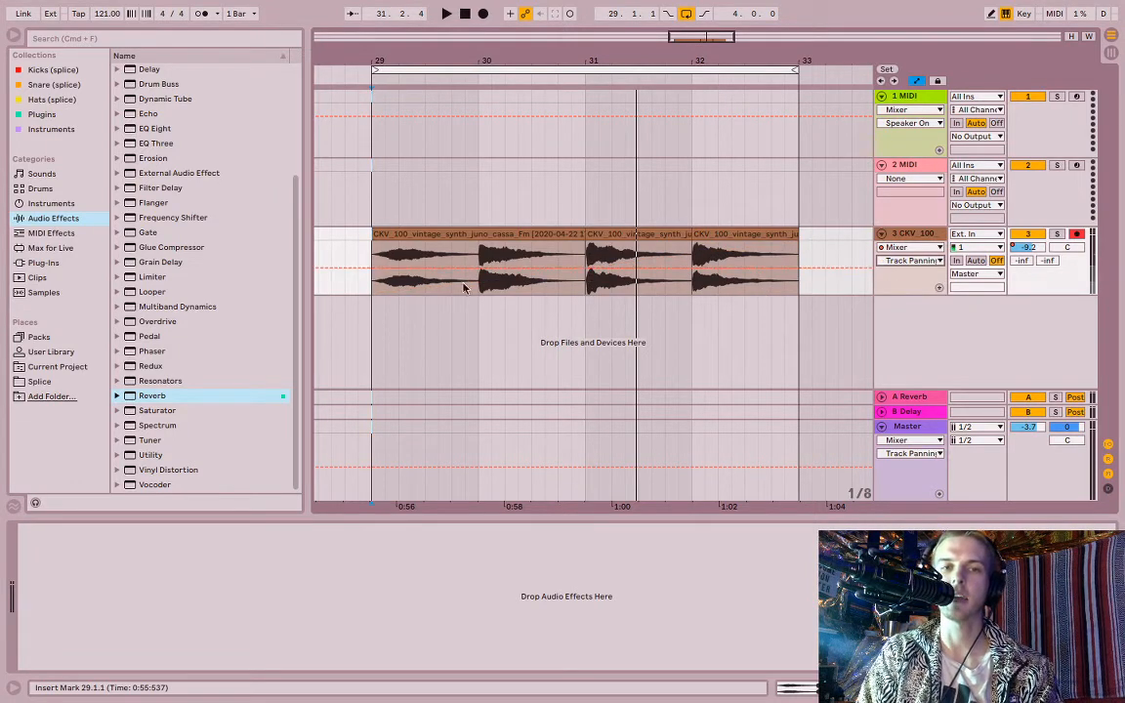
drag(372, 270, 371, 294)
click(800, 286)
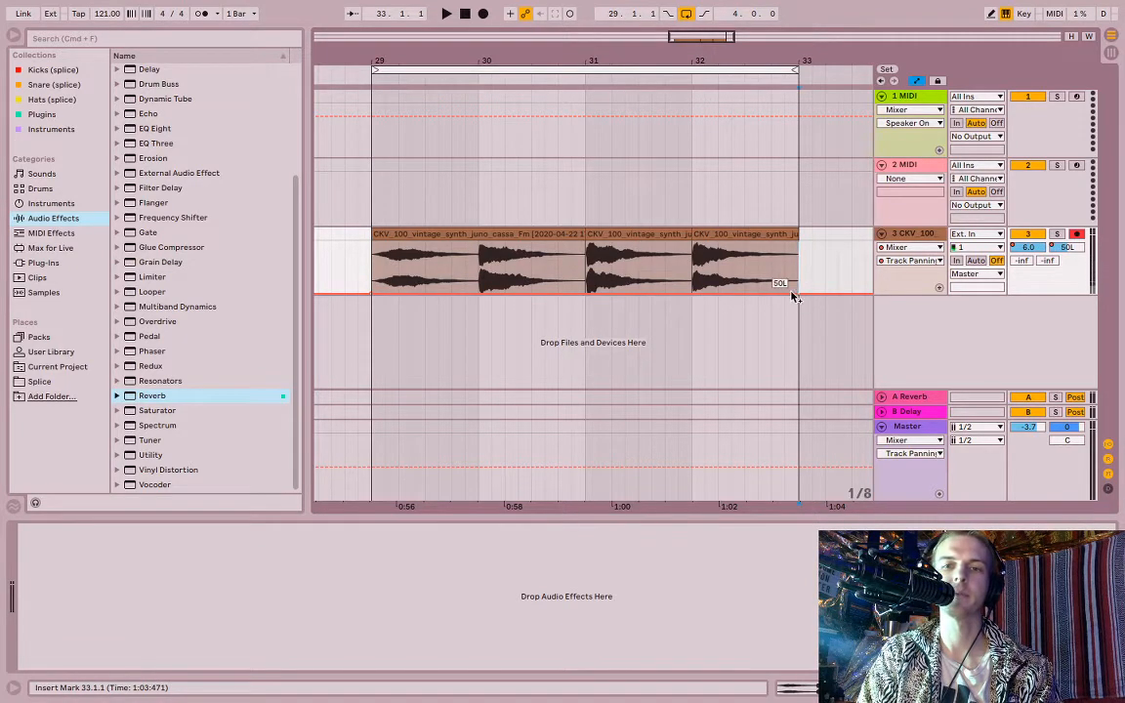
drag(792, 293, 796, 241)
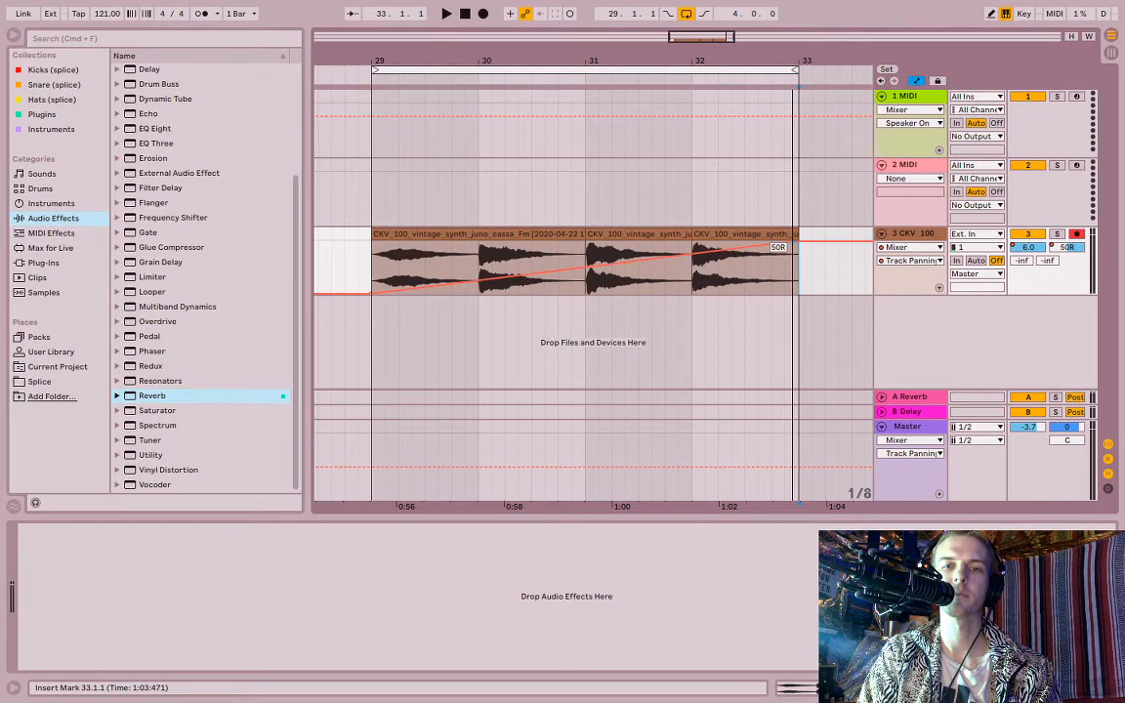
click(404, 66)
key(space)
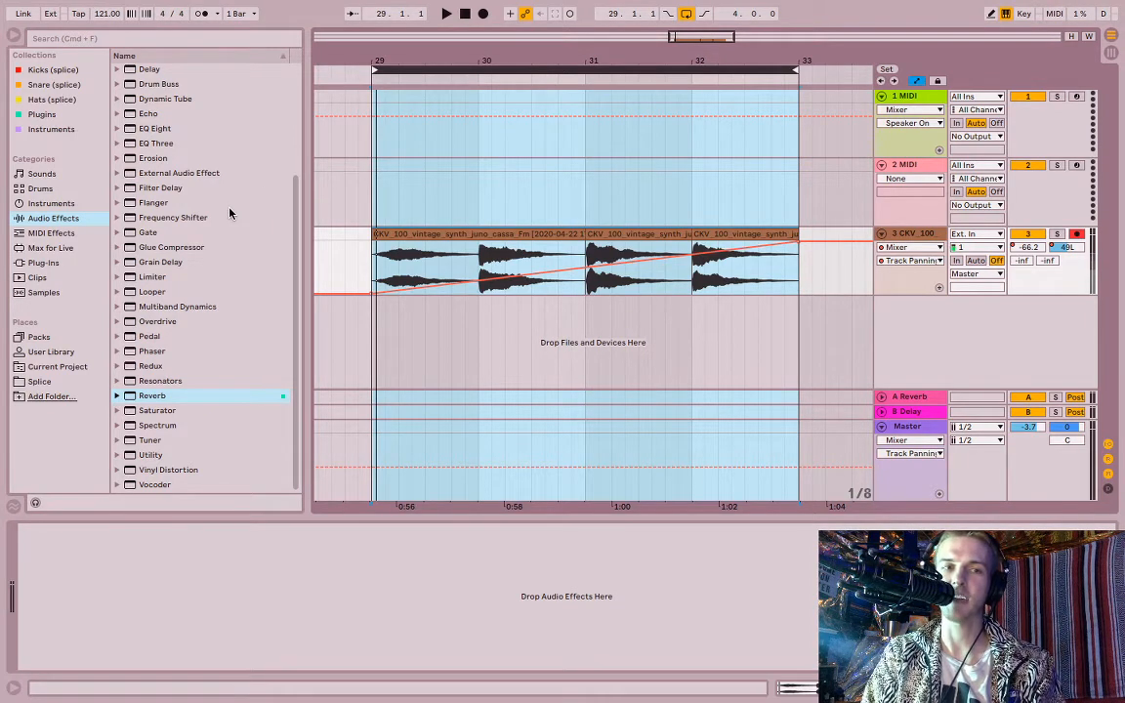
Step: Look through the browser's instruments, audio effects, samples and user library contents
click(48, 204)
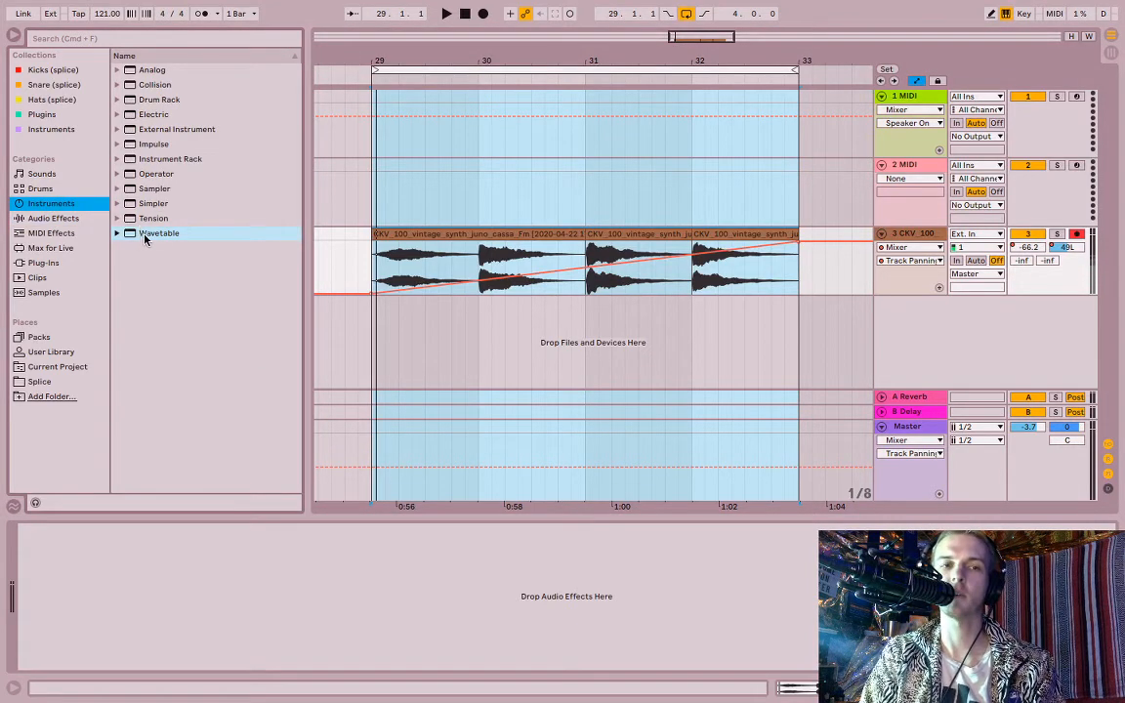
click(45, 219)
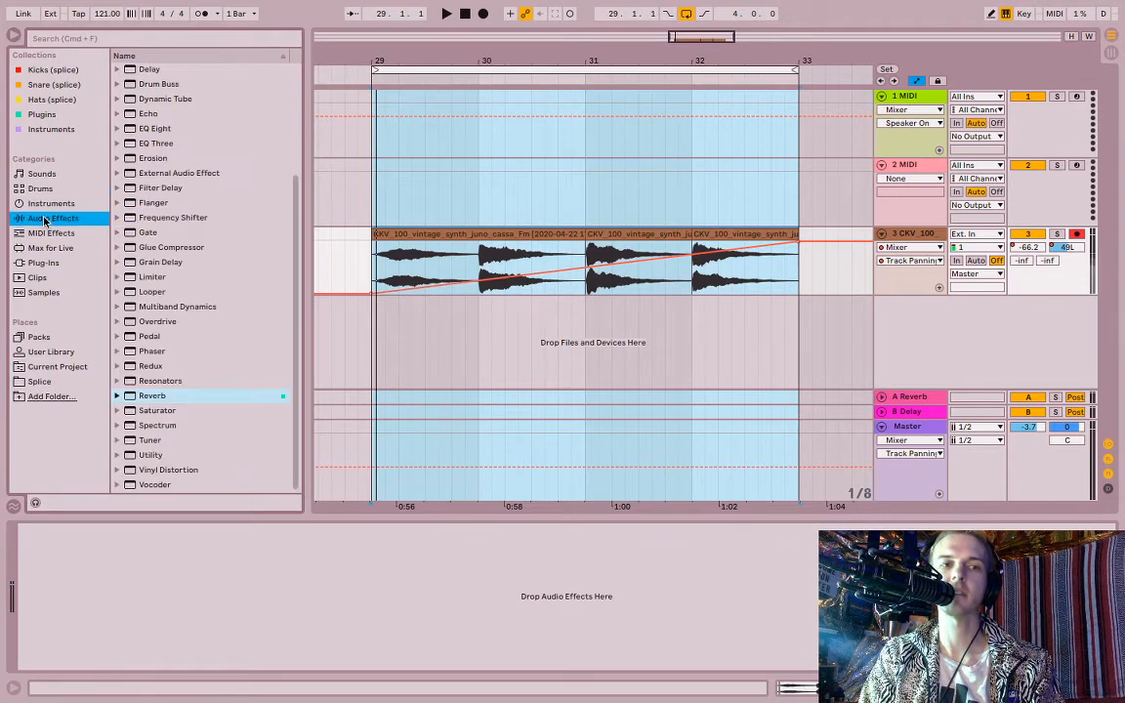
key(Down)
key(Down)
key(Down)
key(Down)
key(Down)
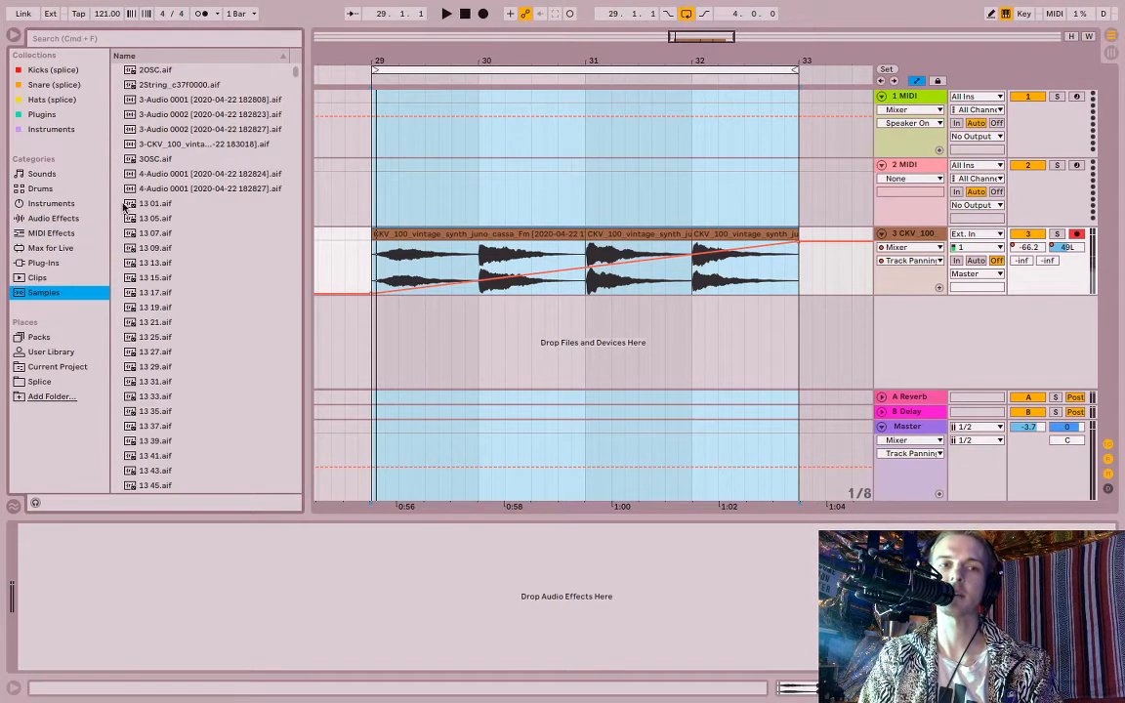
click(49, 350)
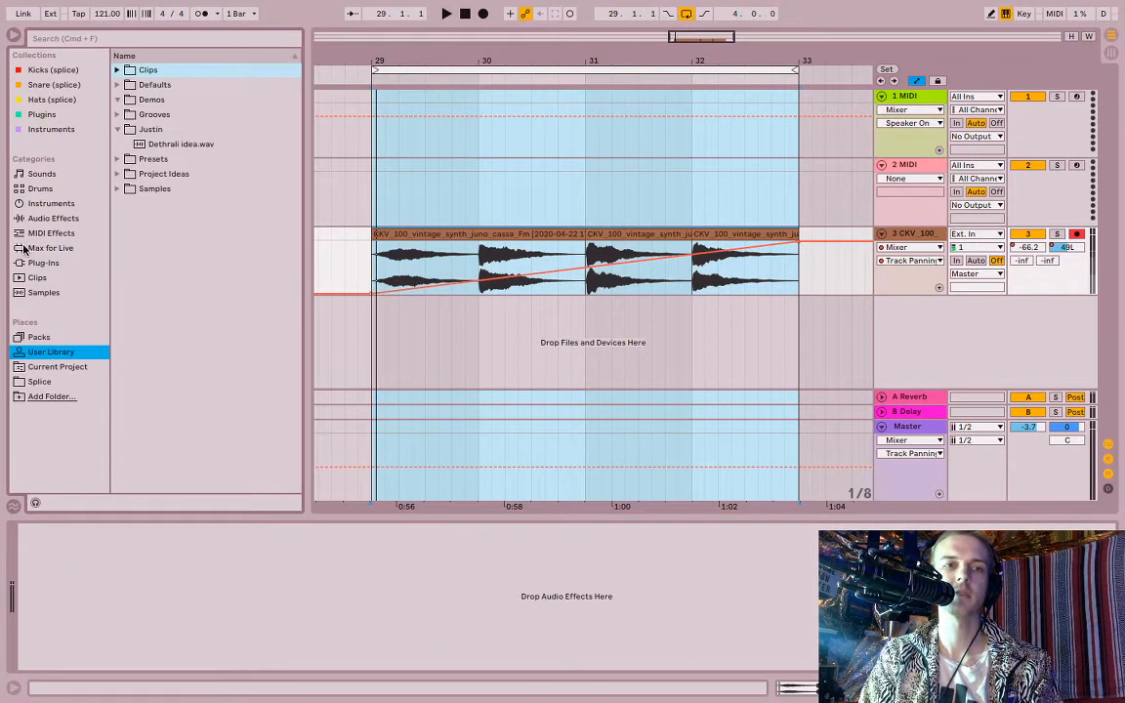
Step: Search the audio effects for "reverb" and add Reverb to the synth track
click(39, 219)
click(141, 36)
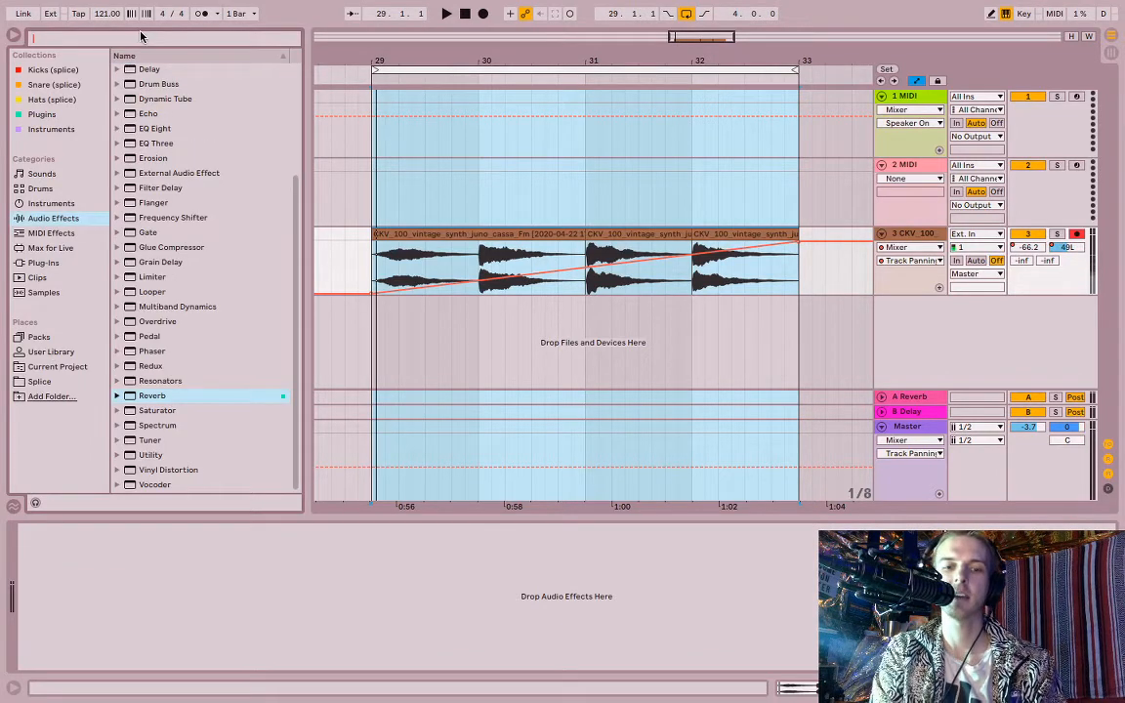
text(reverb)
click(152, 101)
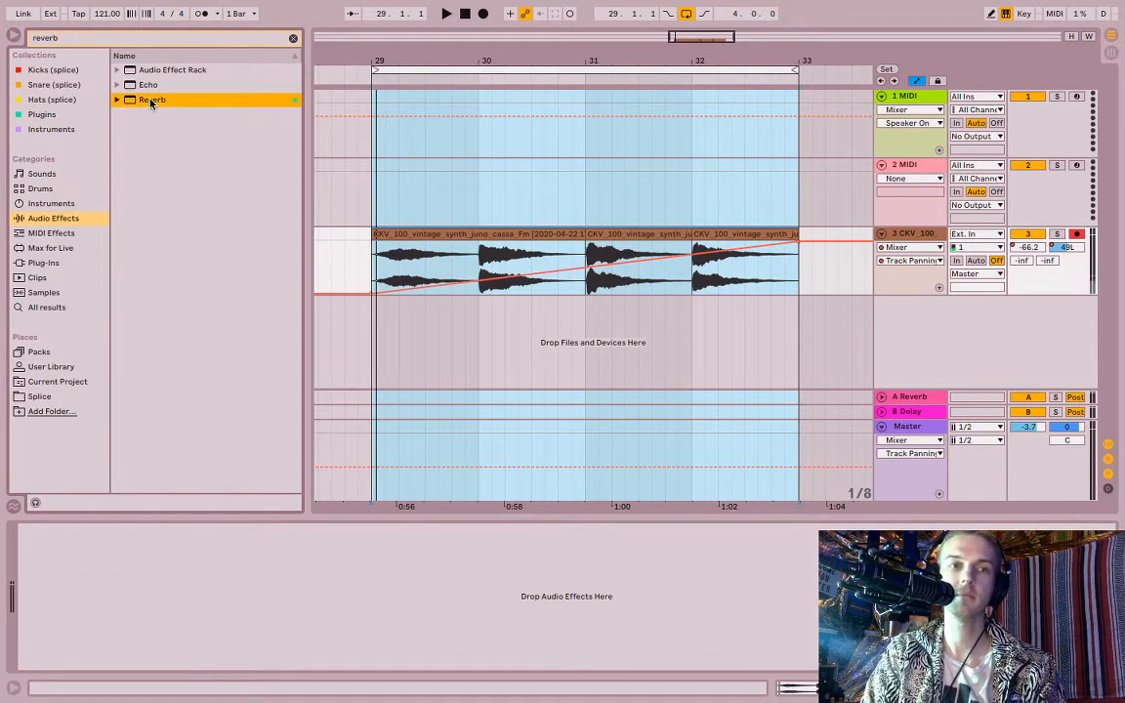
drag(150, 102, 868, 237)
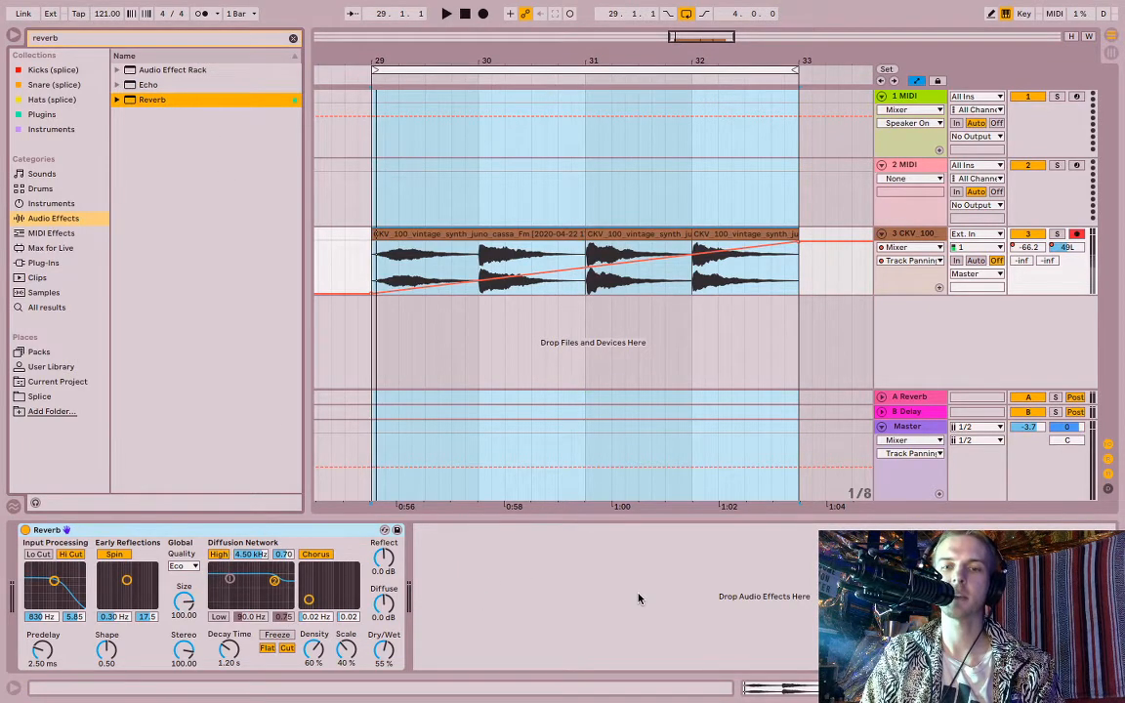
click(930, 238)
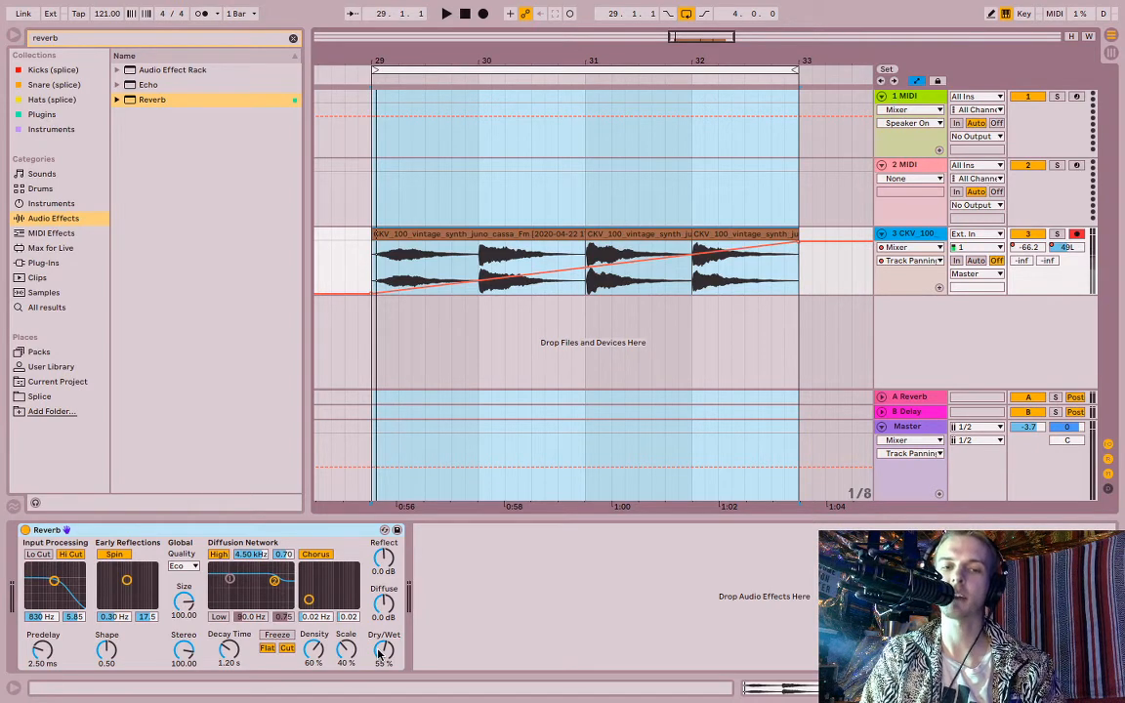
Step: Sweep the Reverb's Dry/Wet up to 100 %, return it to 0 %, and disarm recording on the synth track
drag(381, 652, 381, 701)
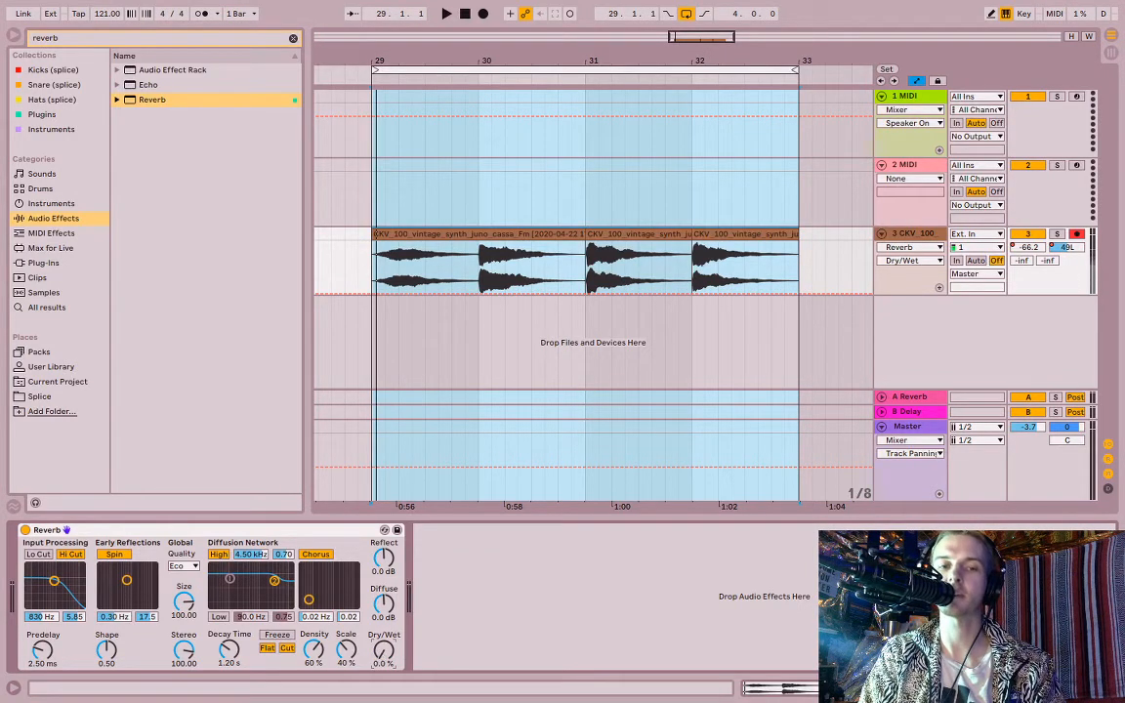
drag(384, 650, 384, 549)
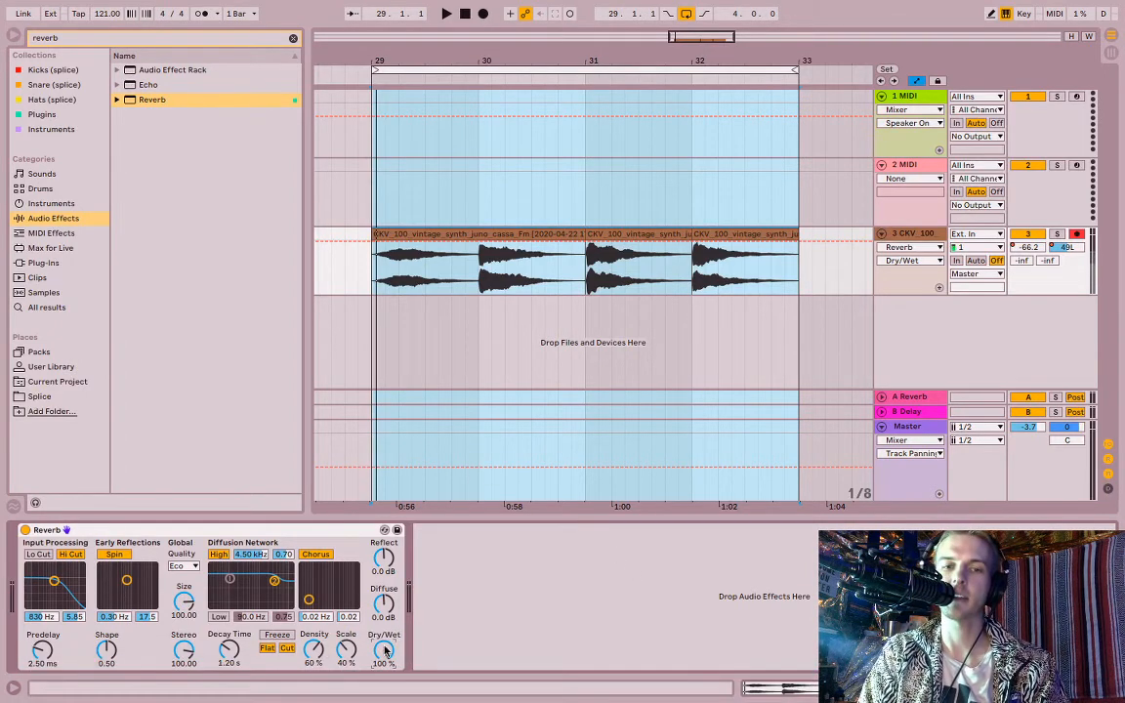
drag(386, 650, 386, 699)
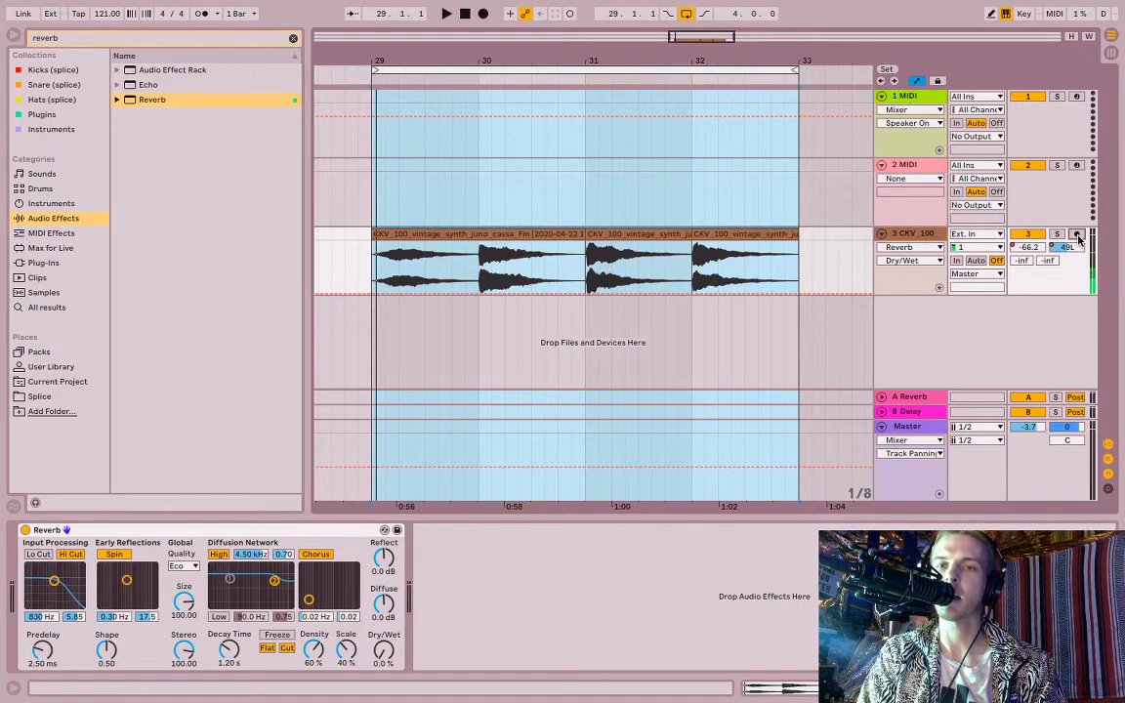
Step: Record Reverb Dry/Wet automation on the synth track from bar 29, sweeping it up to 100 % and back down over the loop
click(588, 188)
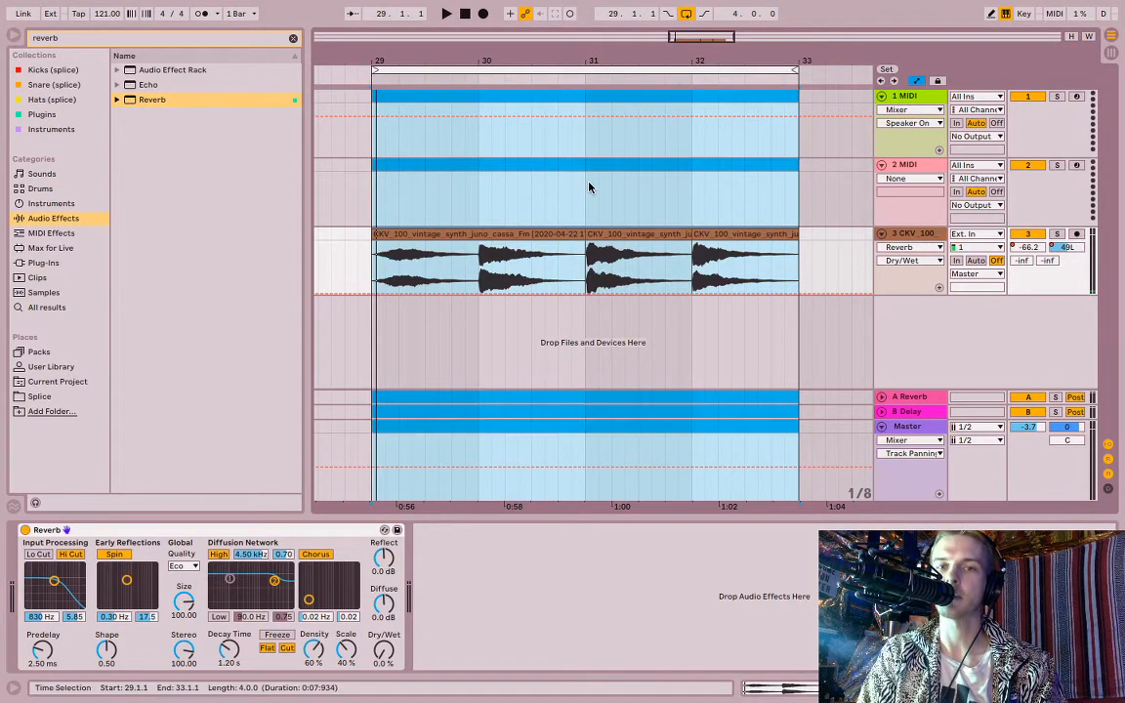
click(838, 186)
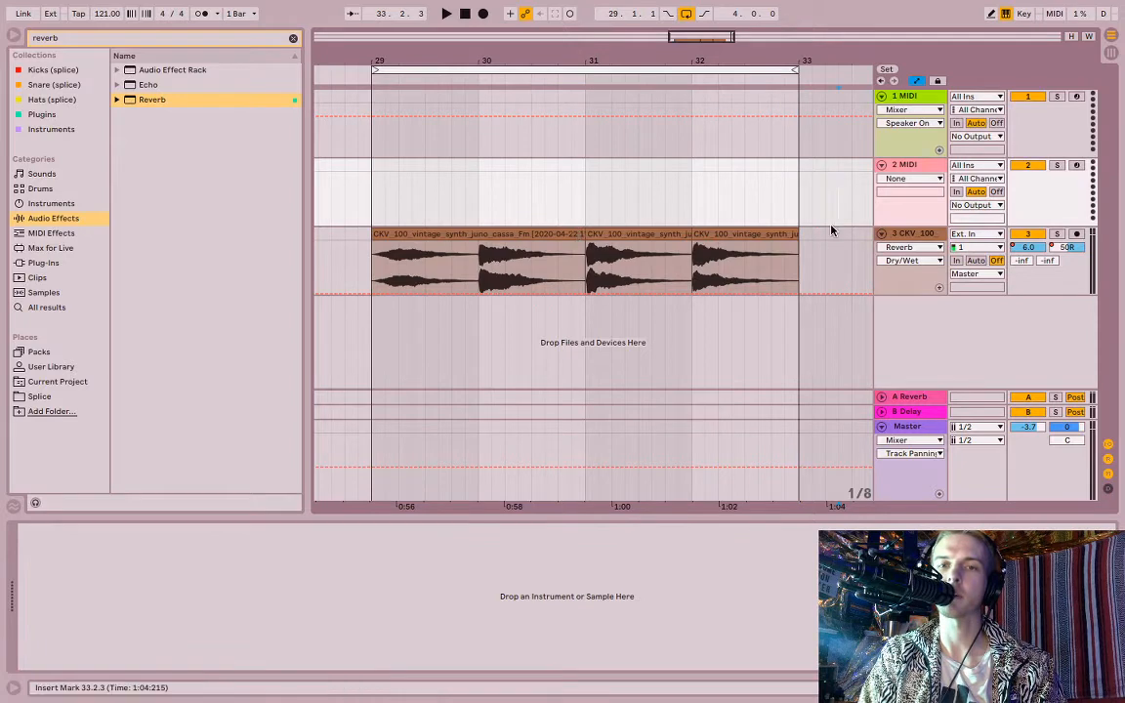
click(908, 241)
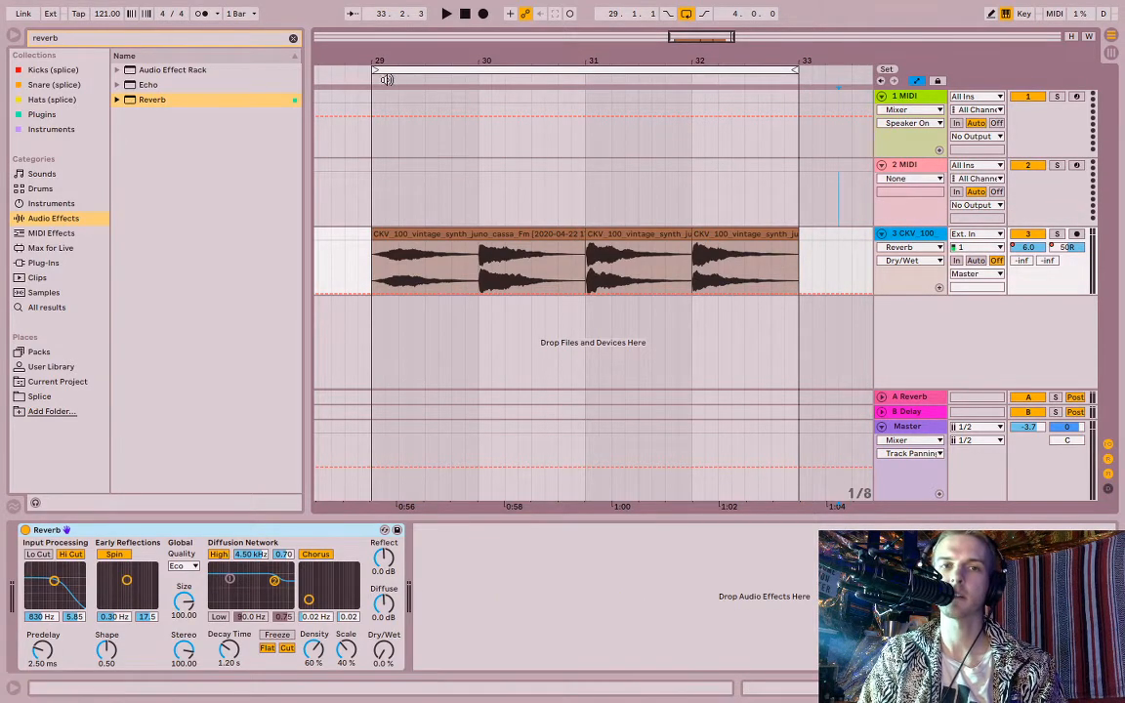
click(370, 186)
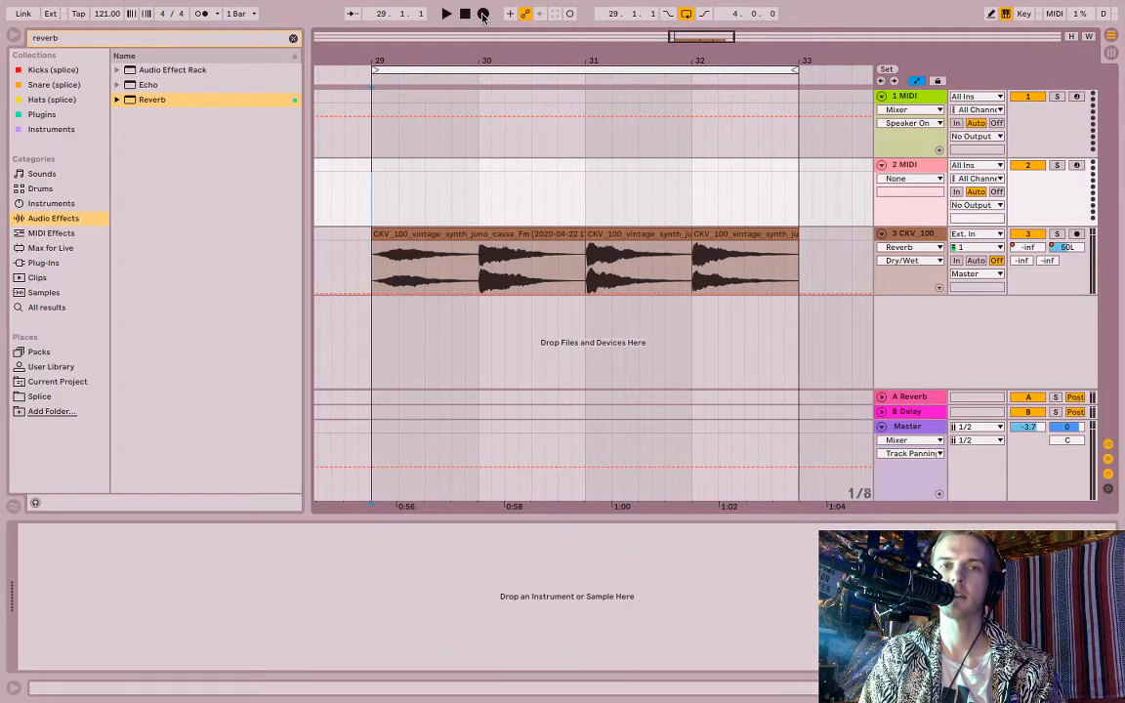
click(482, 14)
click(835, 259)
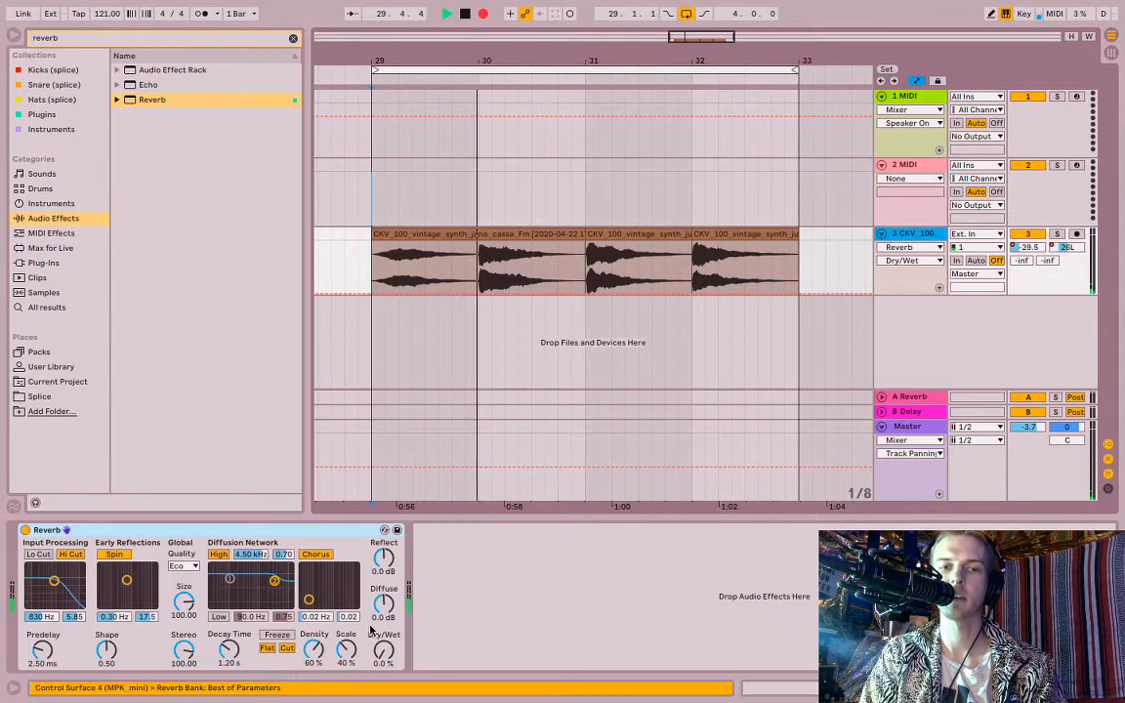
drag(384, 649, 384, 589)
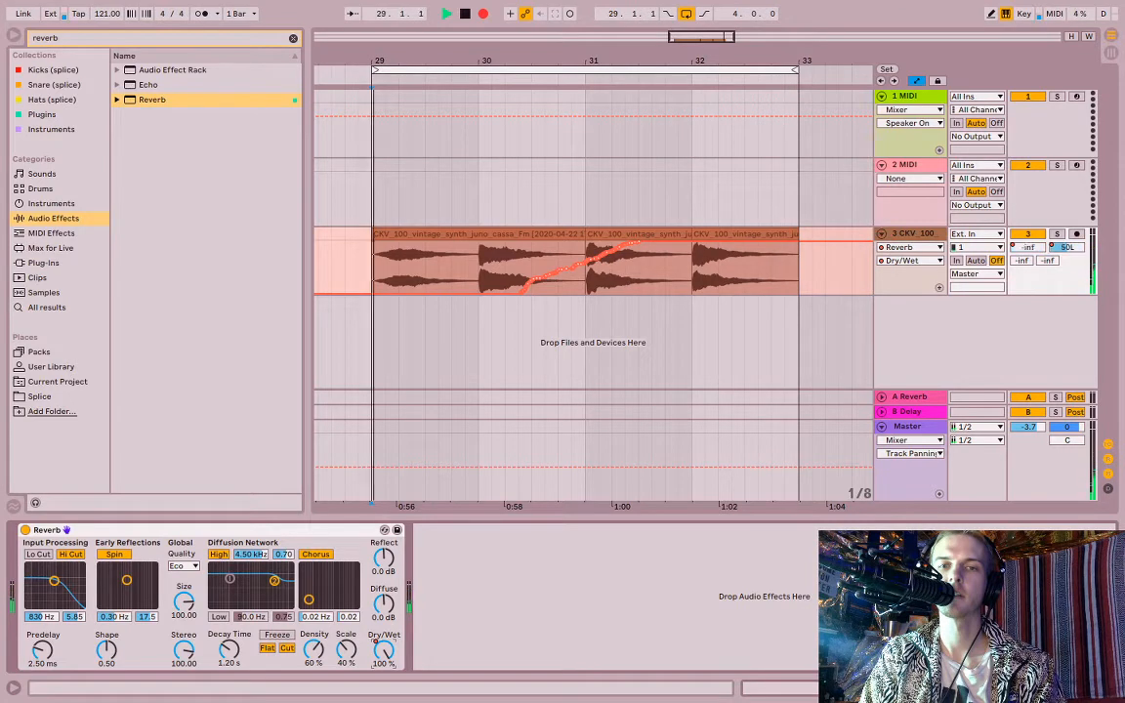
mouse_move(384, 649)
mouse_down()
mouse_move(383, 702)
mouse_move(384, 659)
mouse_move(384, 684)
mouse_up()
key(space)
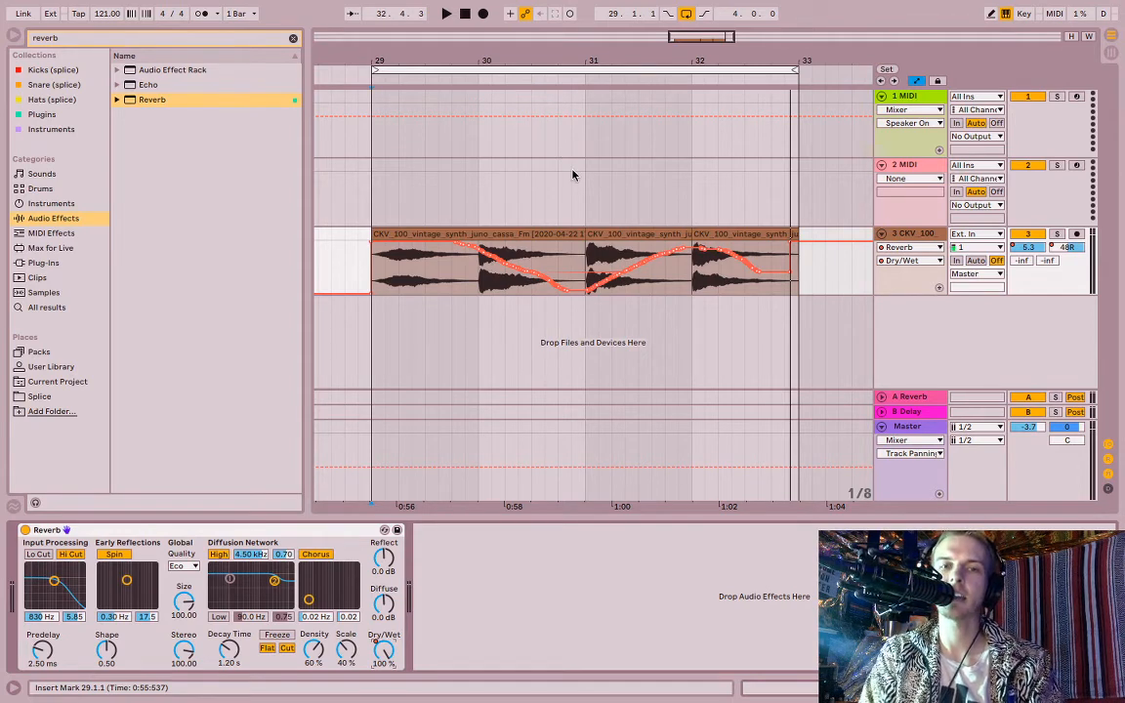
Step: Select the loop range in the arrangement and hide the automation on all tracks
click(591, 71)
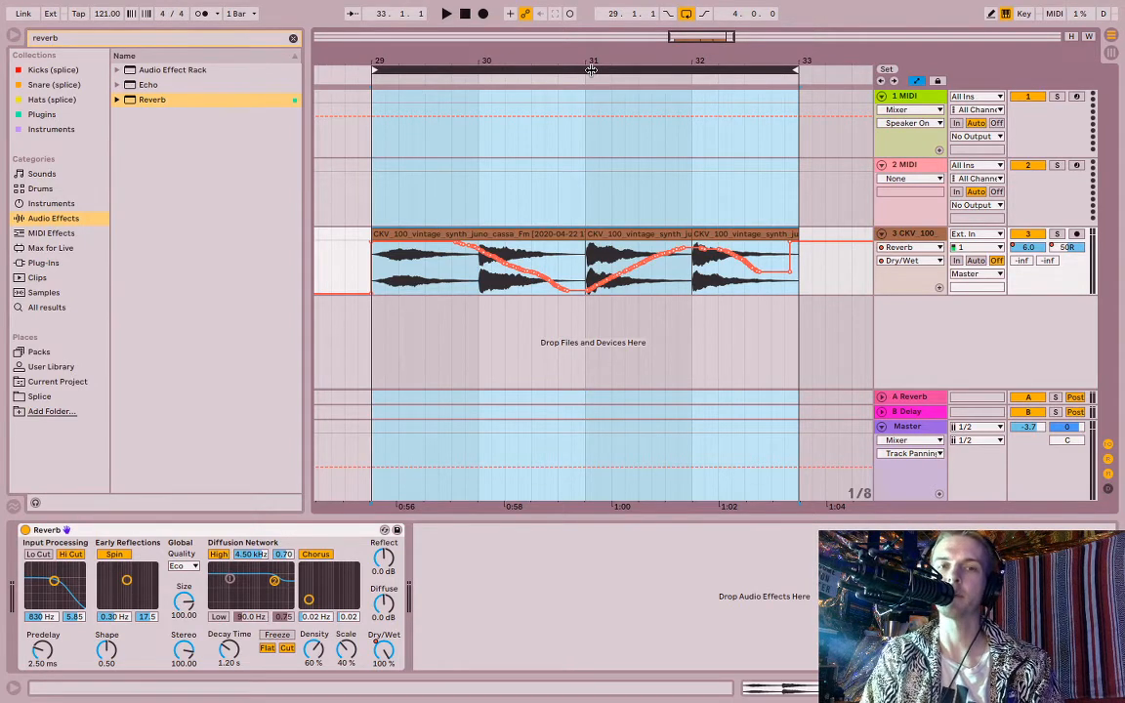
mouse_move(186, 5)
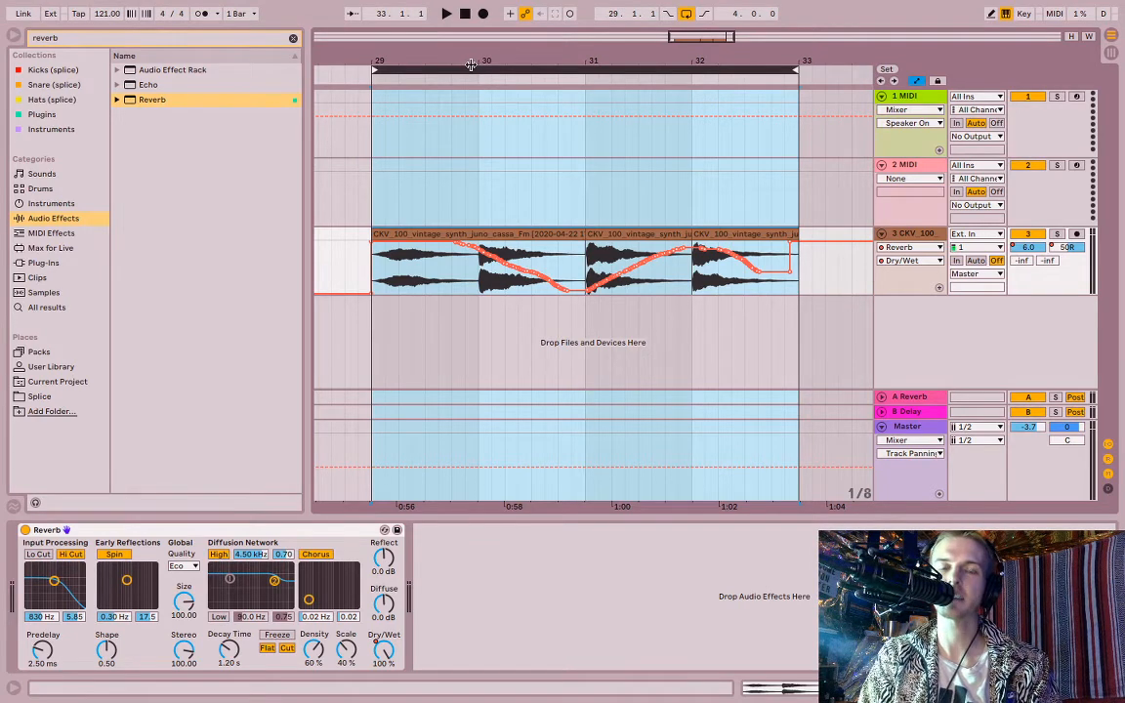
scroll(509, 148, down, 5)
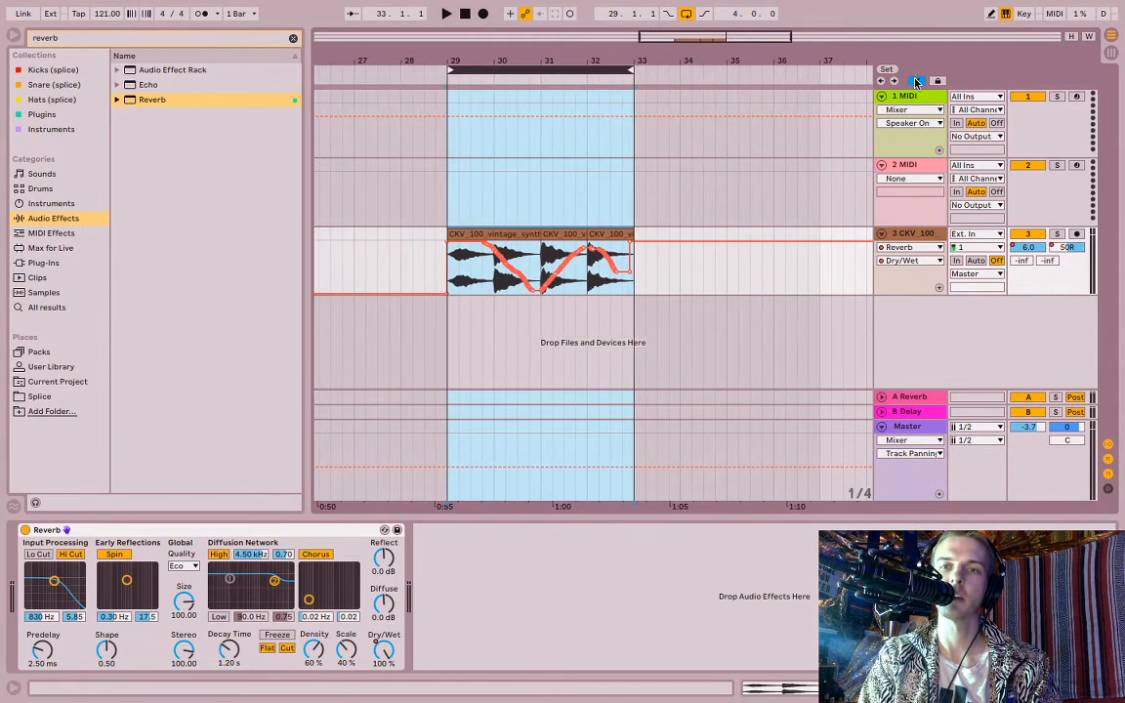
click(916, 82)
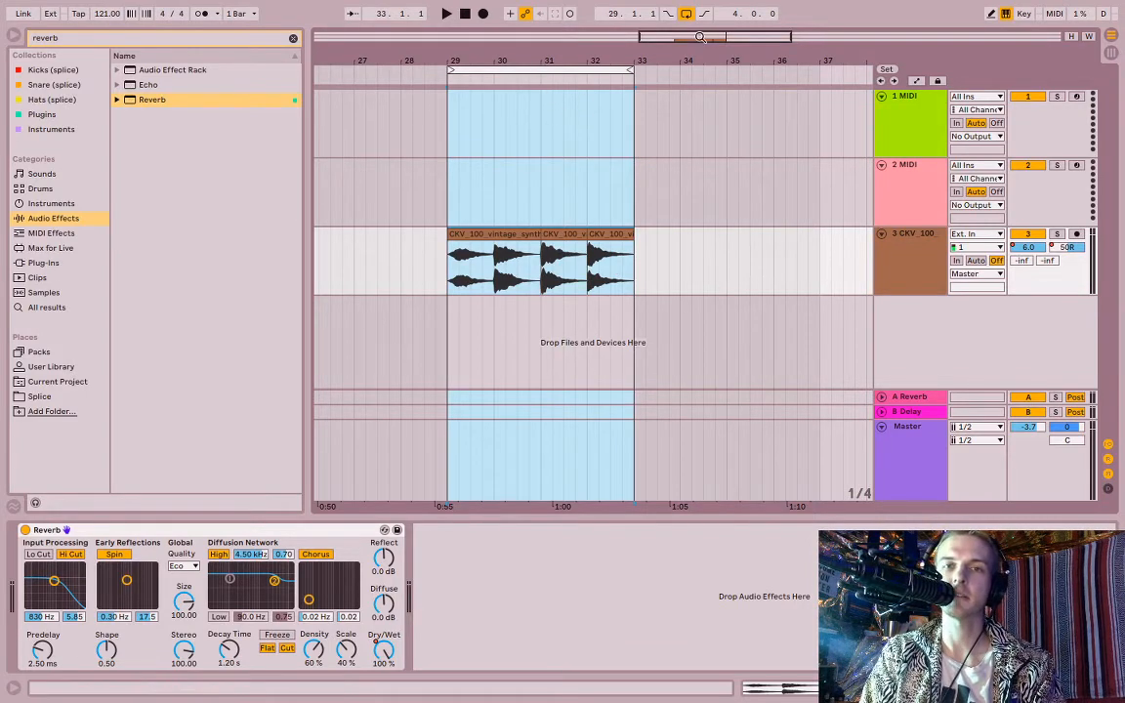
Step: Select the loop from bar 29 to 33 as the render range and bring up the Export Audio/Video settings
click(534, 68)
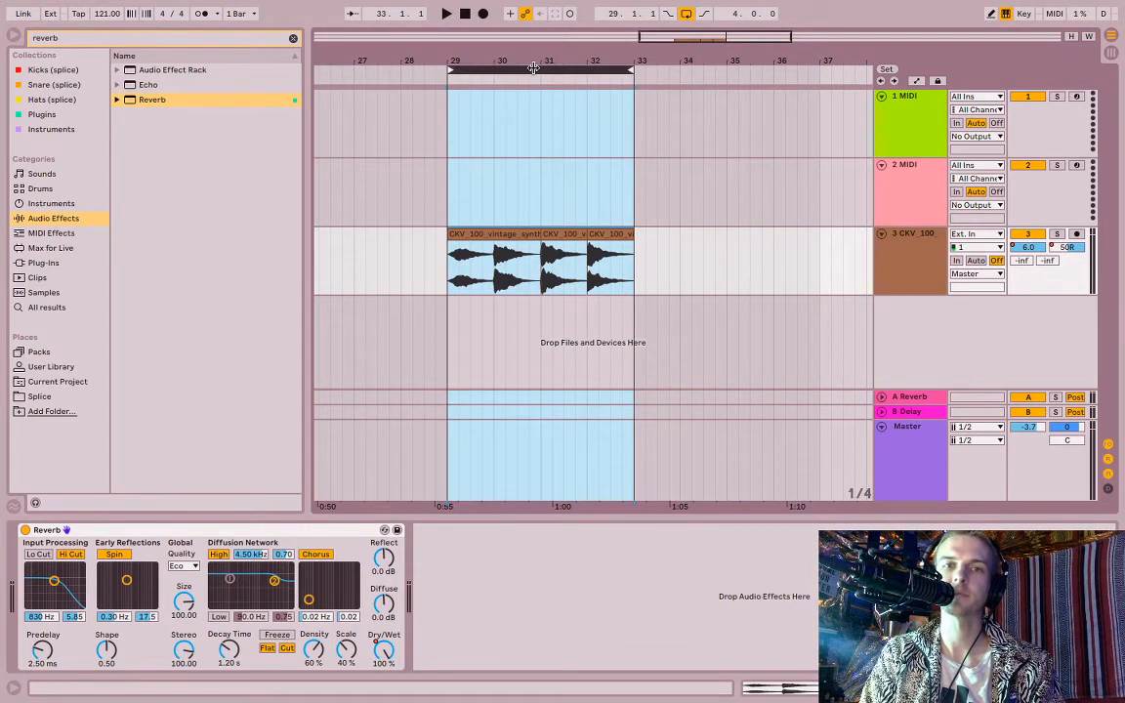
mouse_move(633, 68)
mouse_down()
mouse_move(525, 70)
mouse_move(633, 70)
mouse_up()
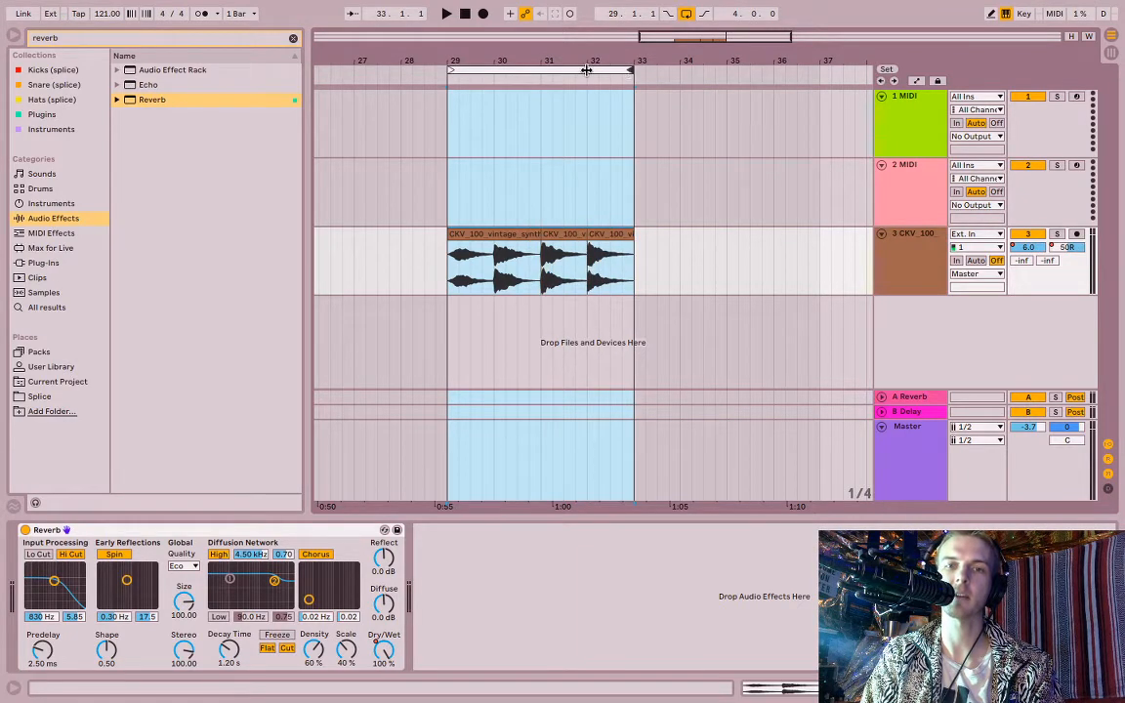
click(585, 70)
click(86, 8)
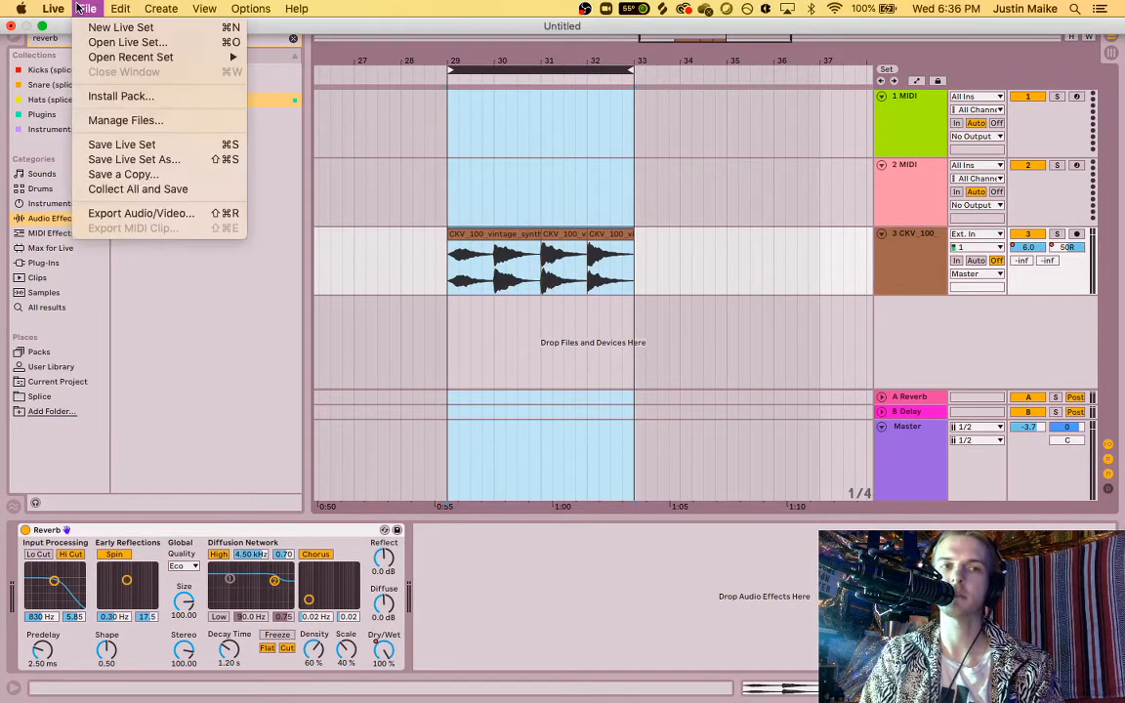
click(142, 213)
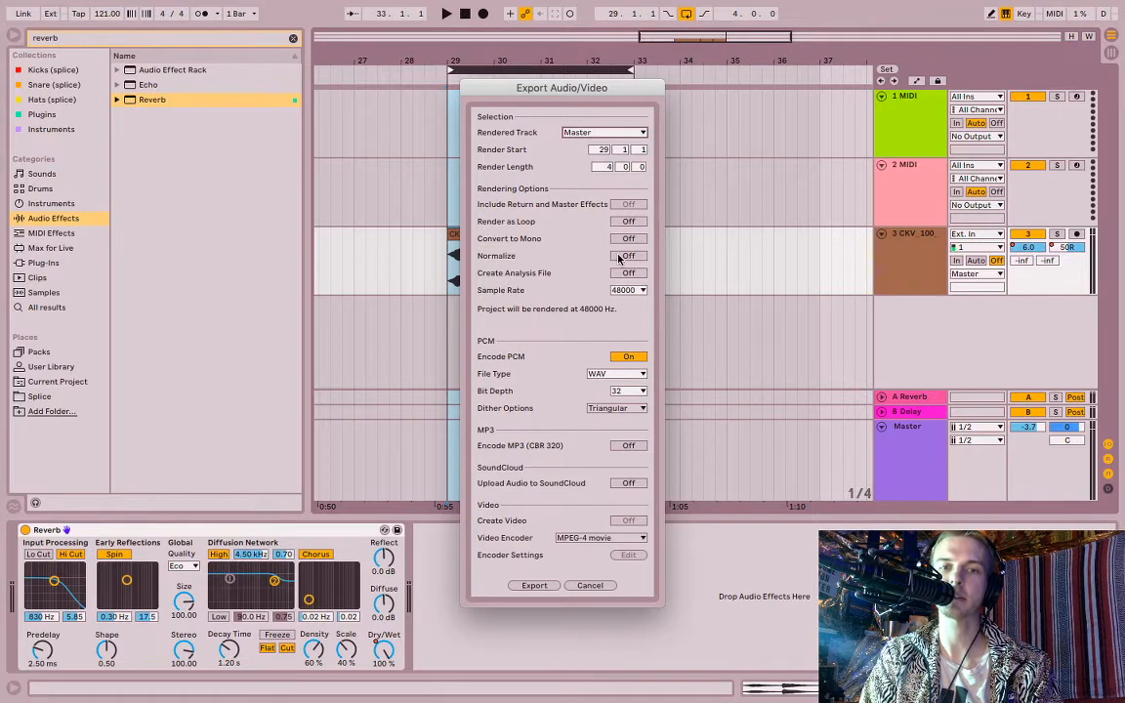
drag(600, 98, 805, 57)
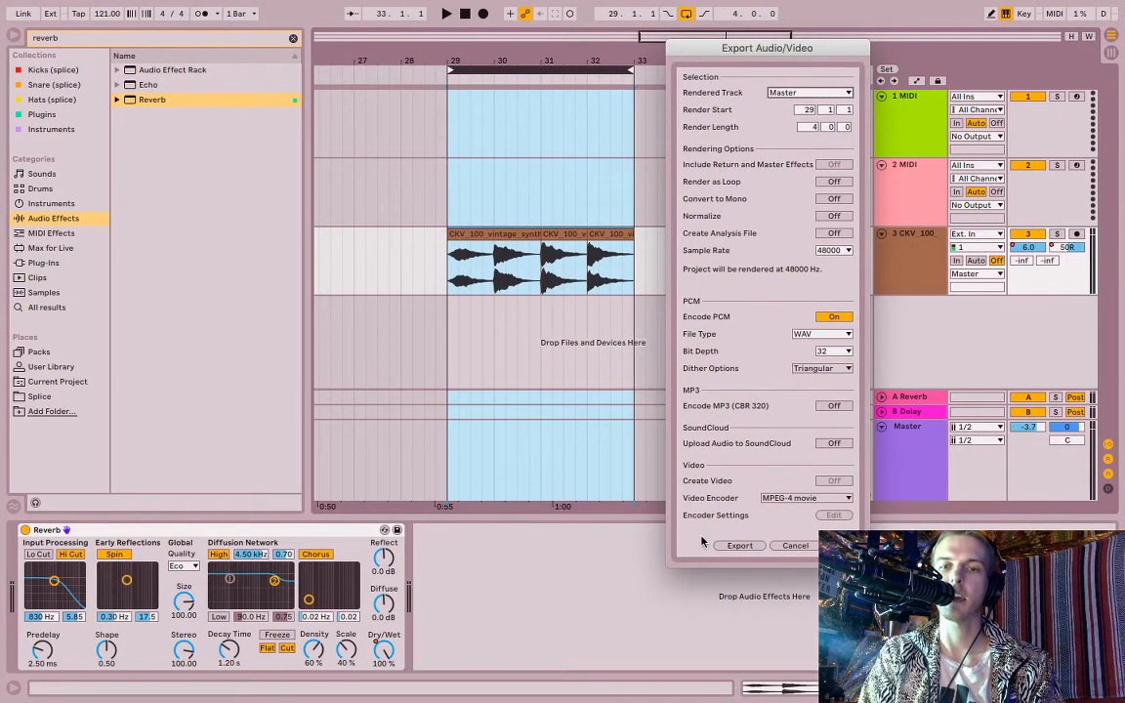
Step: Try enabling MP3 (CBR 320) encoding in the export settings and check the PCM file type options
click(825, 407)
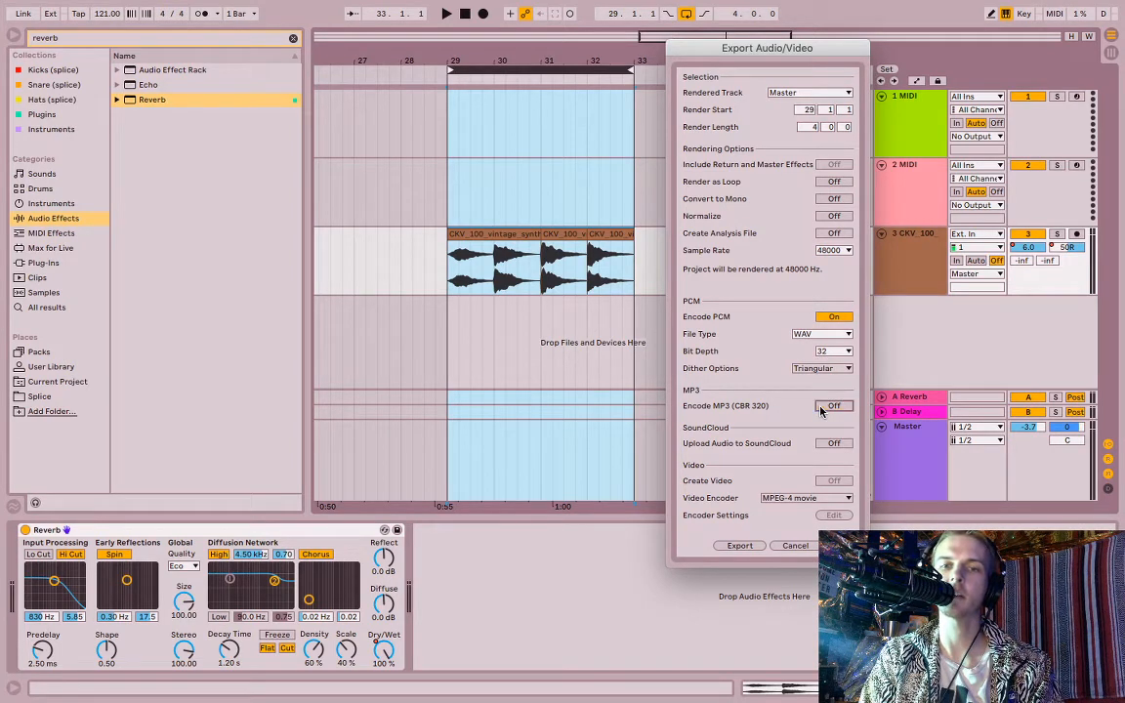
click(818, 336)
click(771, 334)
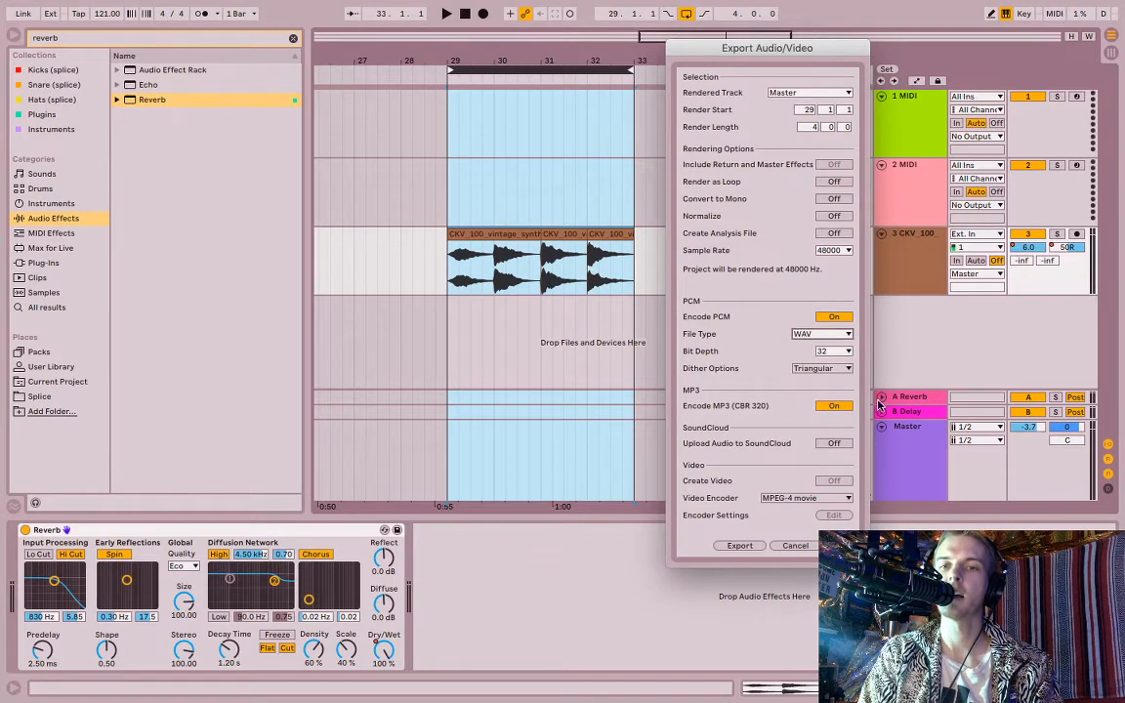
click(828, 406)
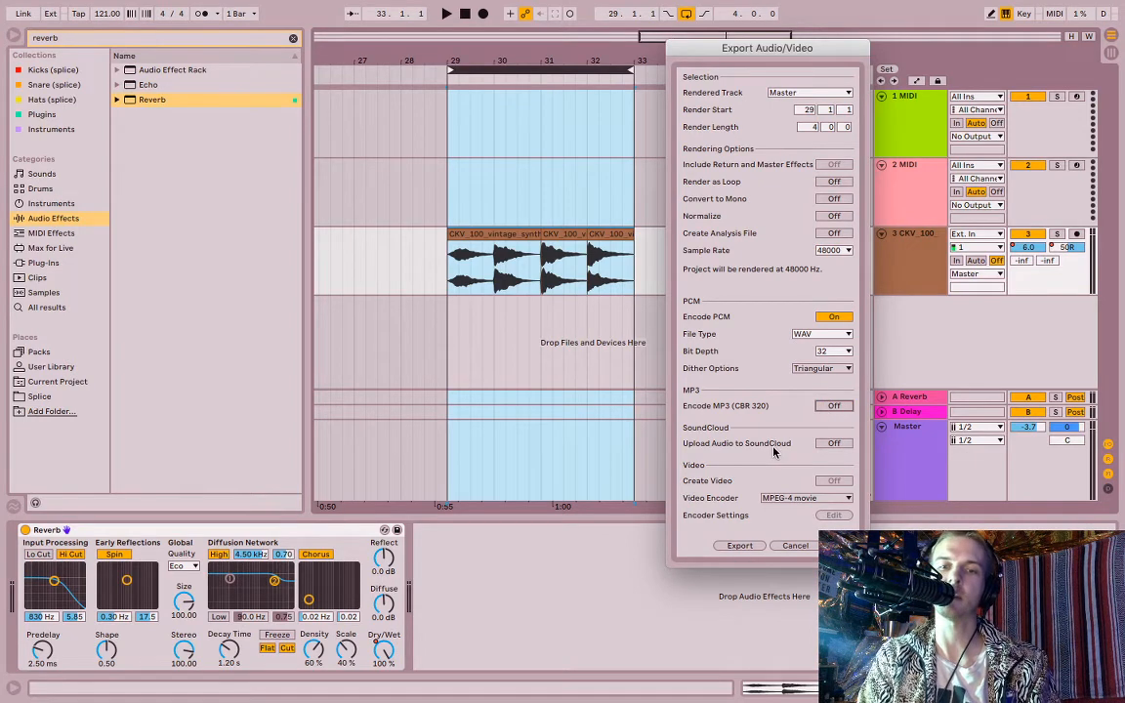
Step: Export the loop as a WAV to the DEMO folder, naming it 200422_ plus the presenter's first name and DemoPRoject
click(740, 547)
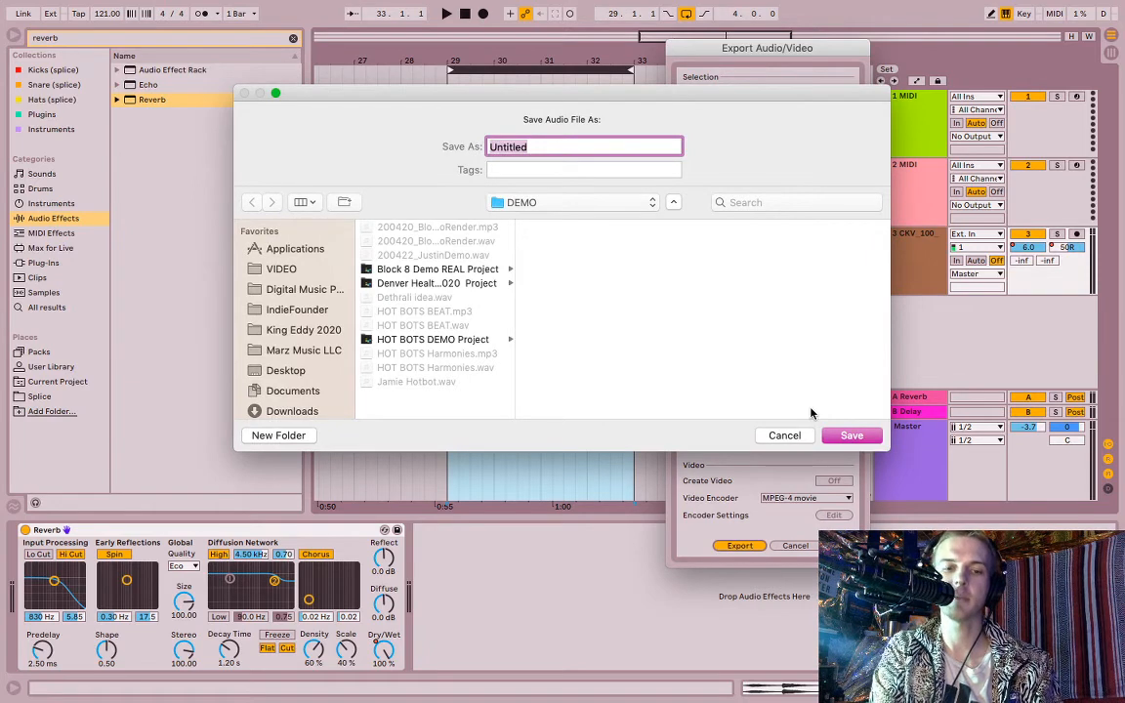
key(BackSpace)
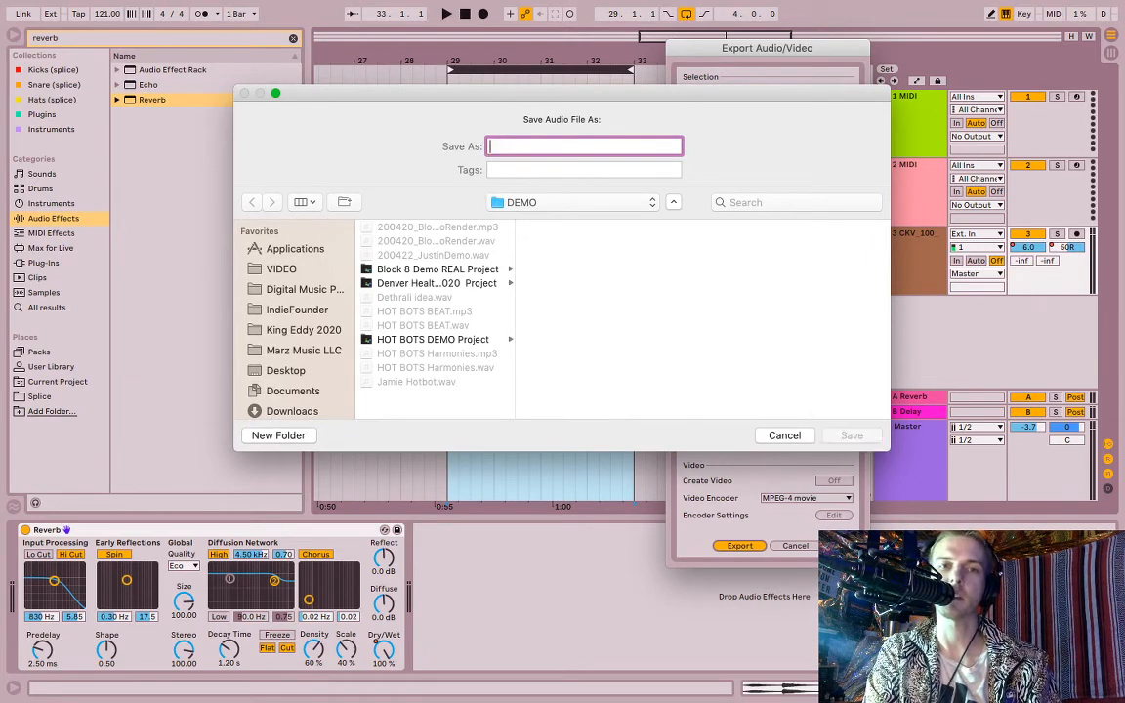
text(200422_)
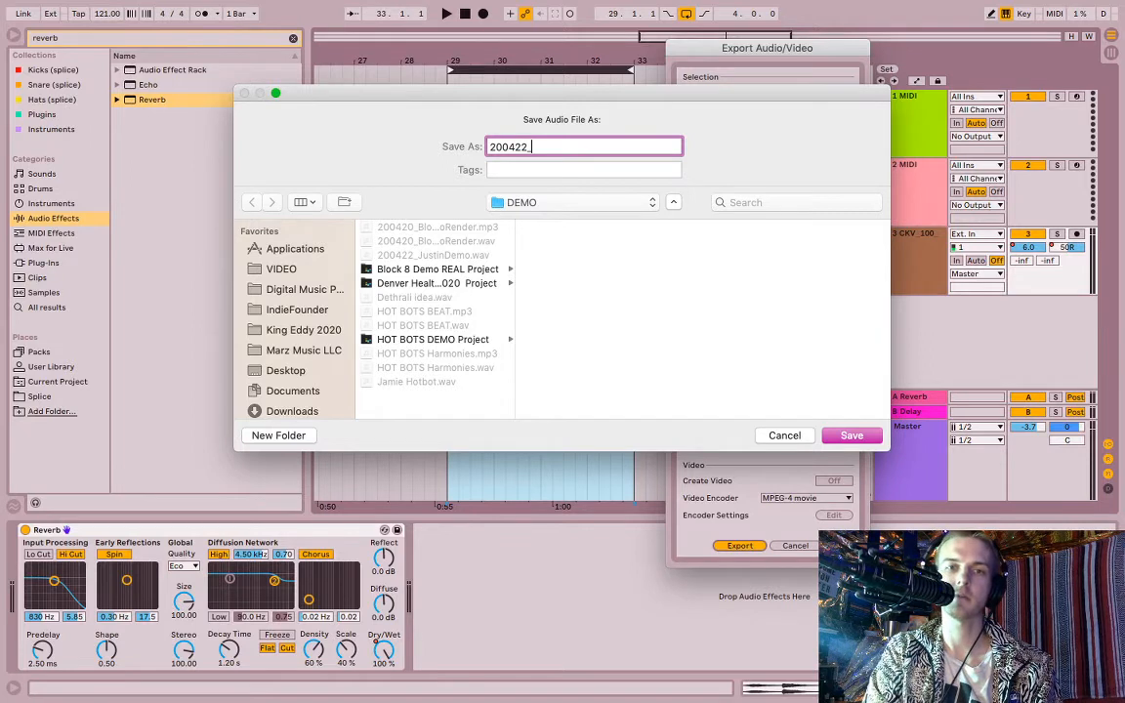
text(JustnDem)
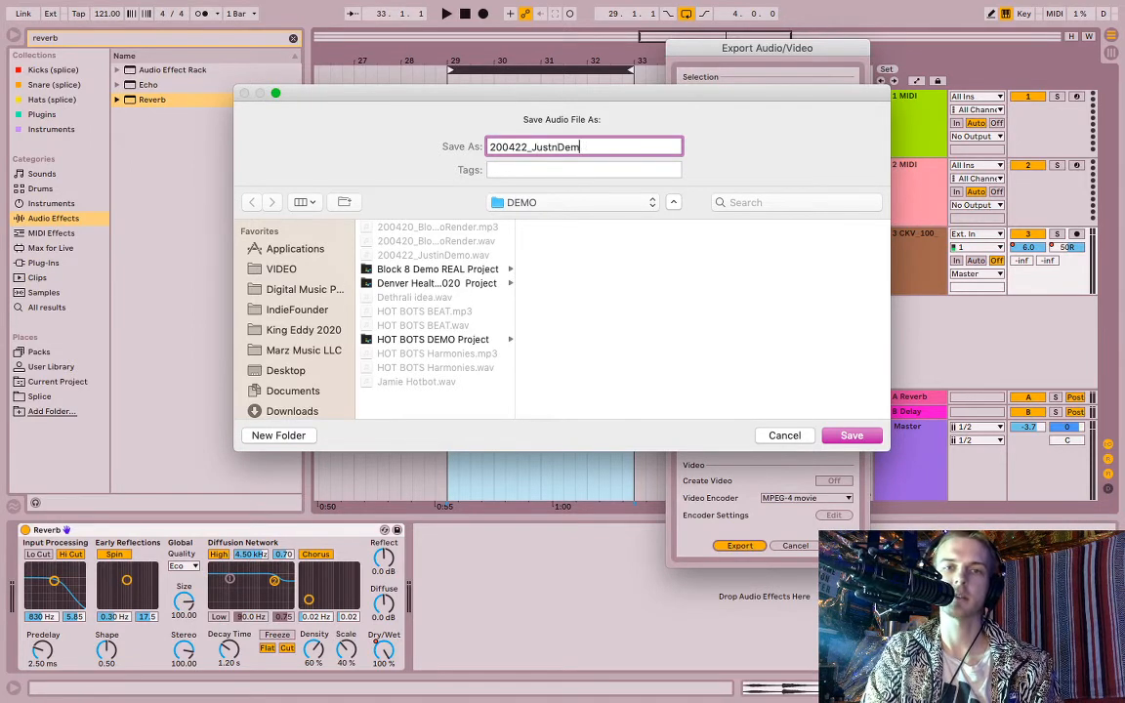
text(oPRoject)
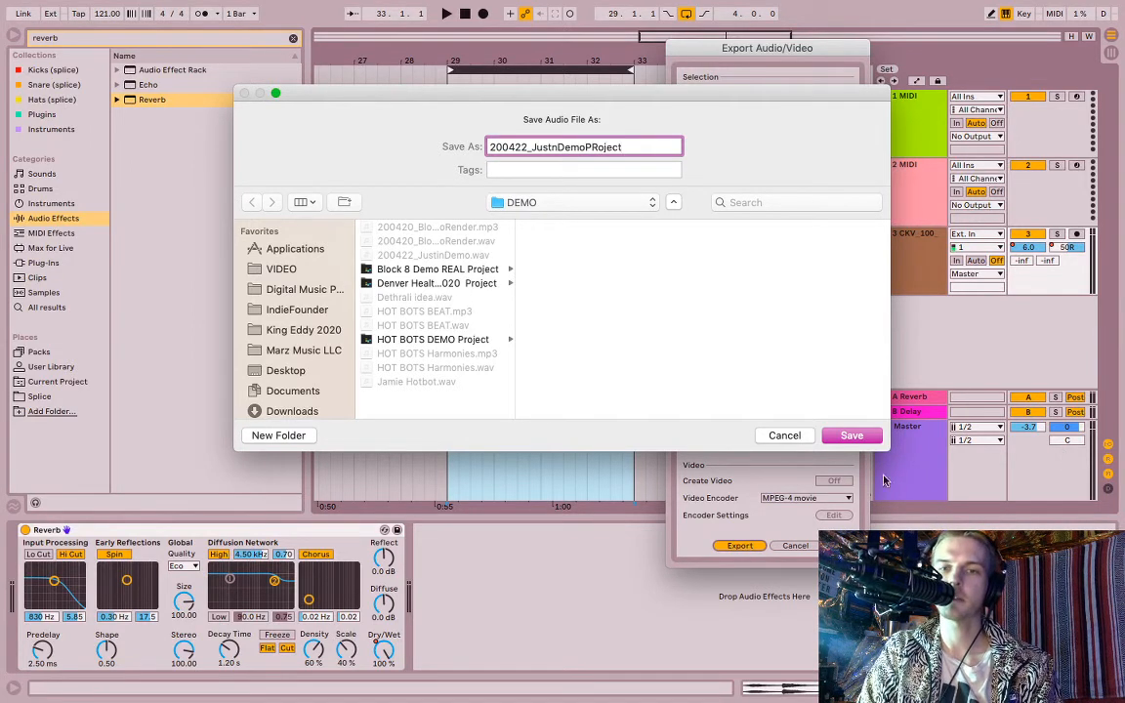
click(845, 436)
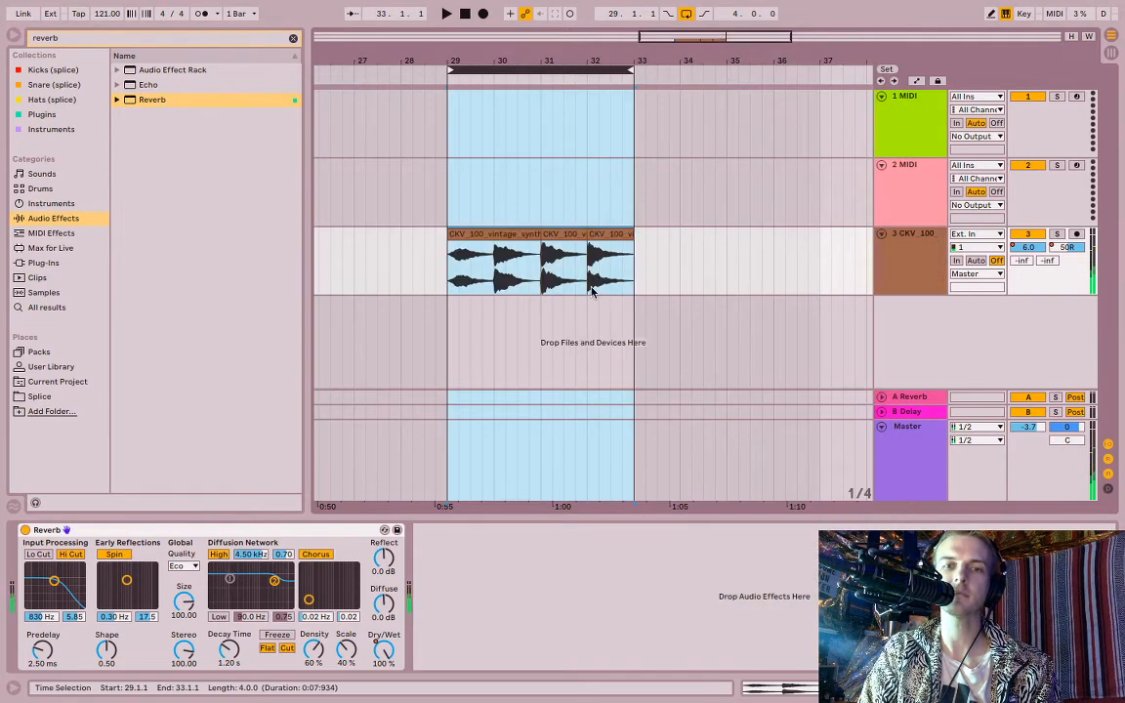
Step: Start saving the Live Set under a new name, 200422_Project
click(680, 168)
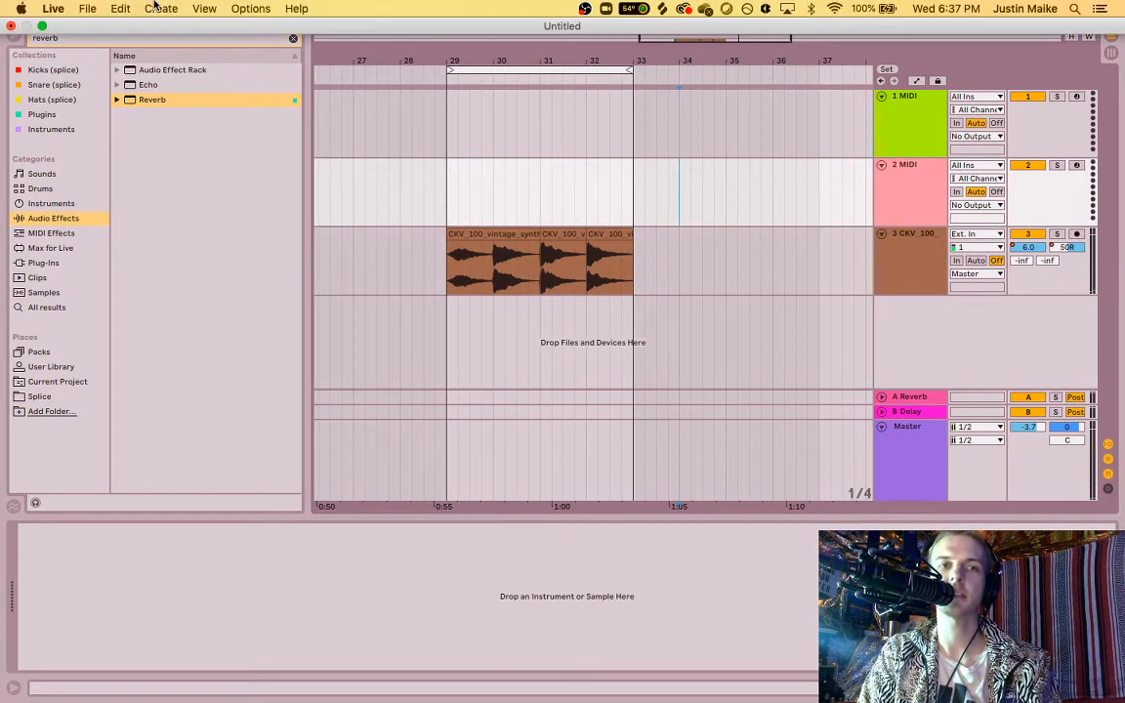
click(88, 10)
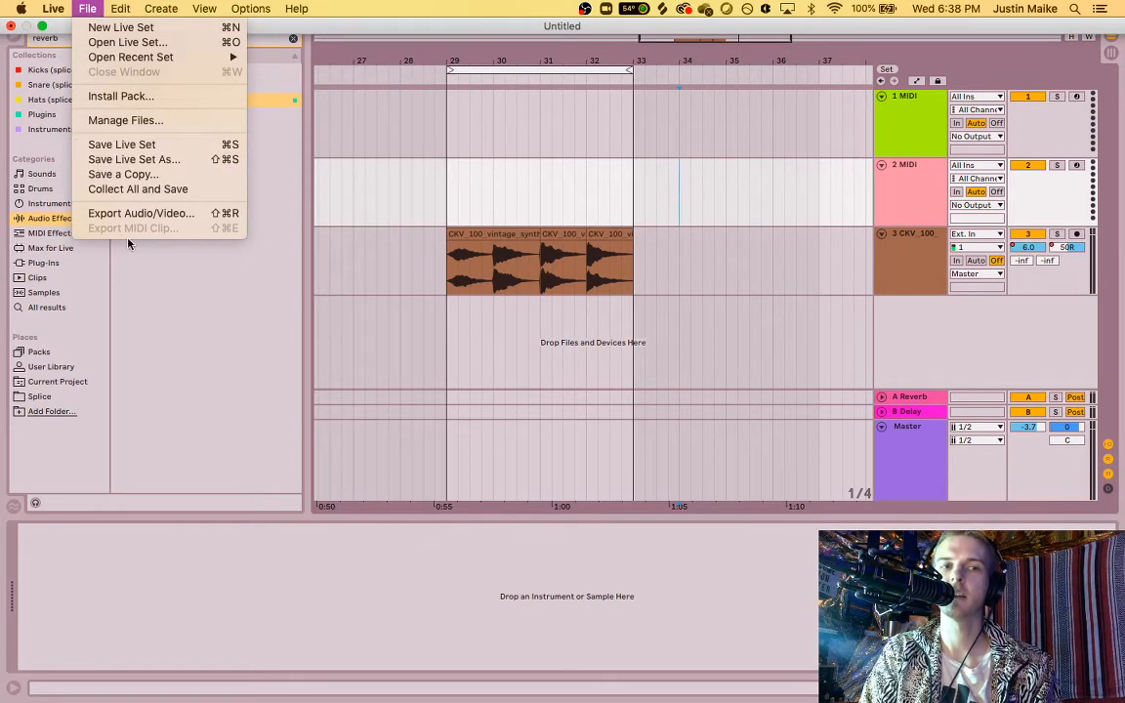
click(134, 159)
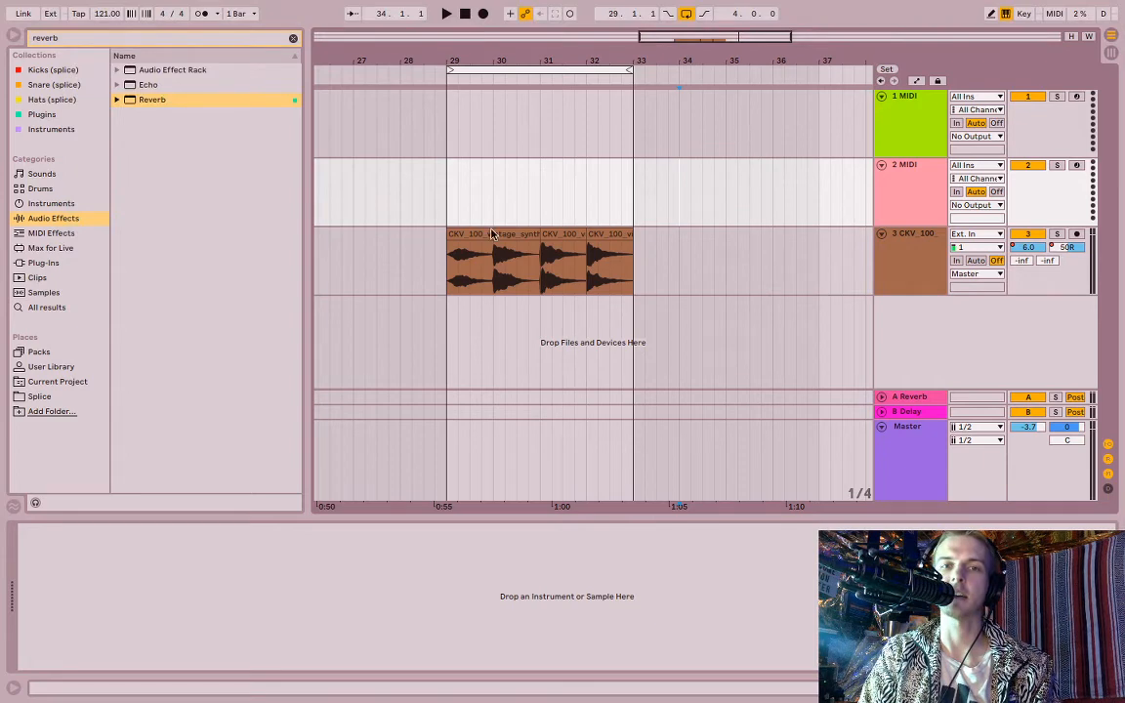
key(BackSpace)
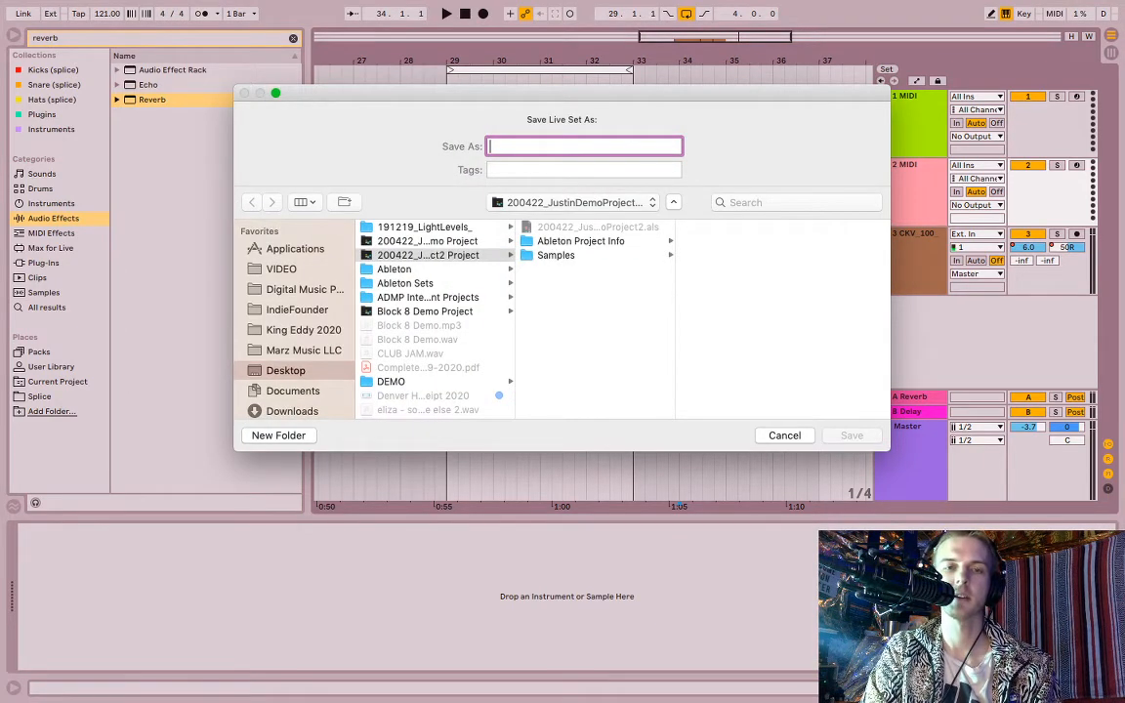
text(20042)
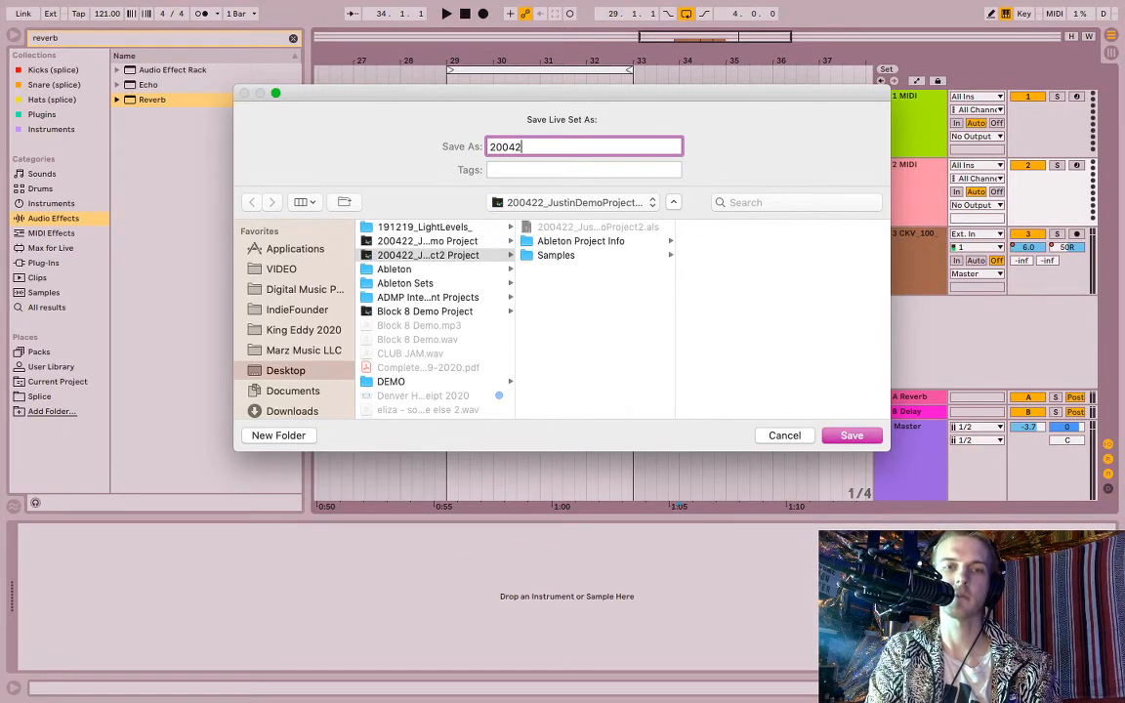
text(2_Justi)
key(BackSpace)
key(BackSpace)
key(BackSpace)
key(BackSpace)
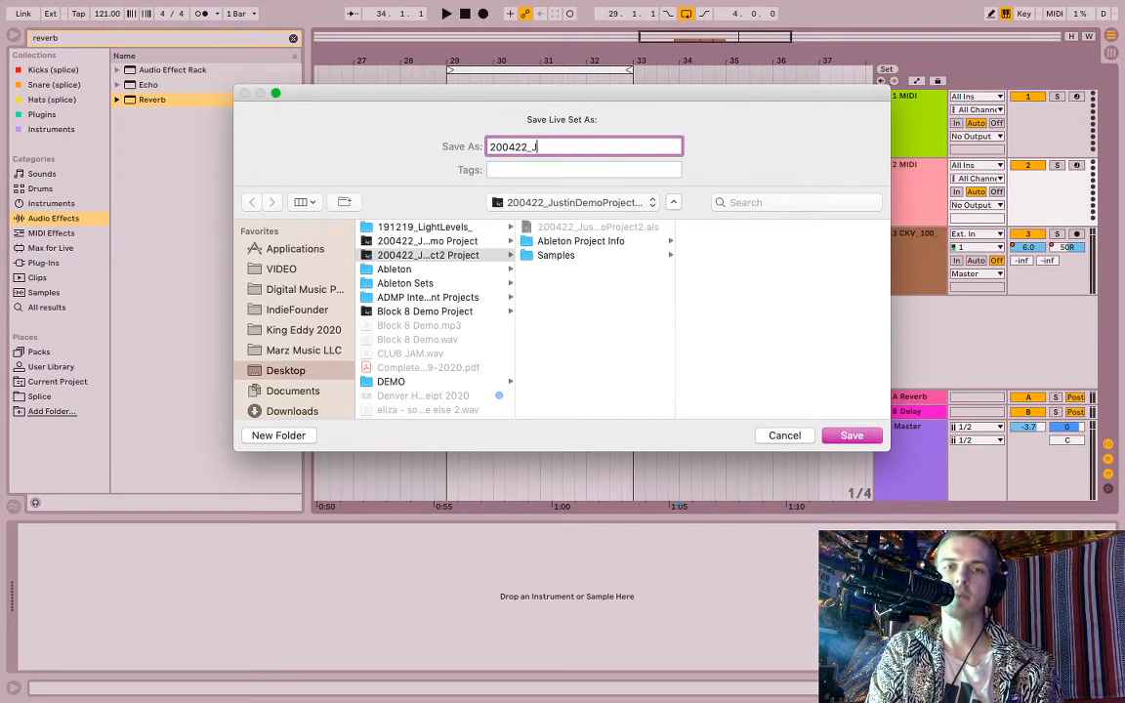
key(BackSpace)
text(Project)
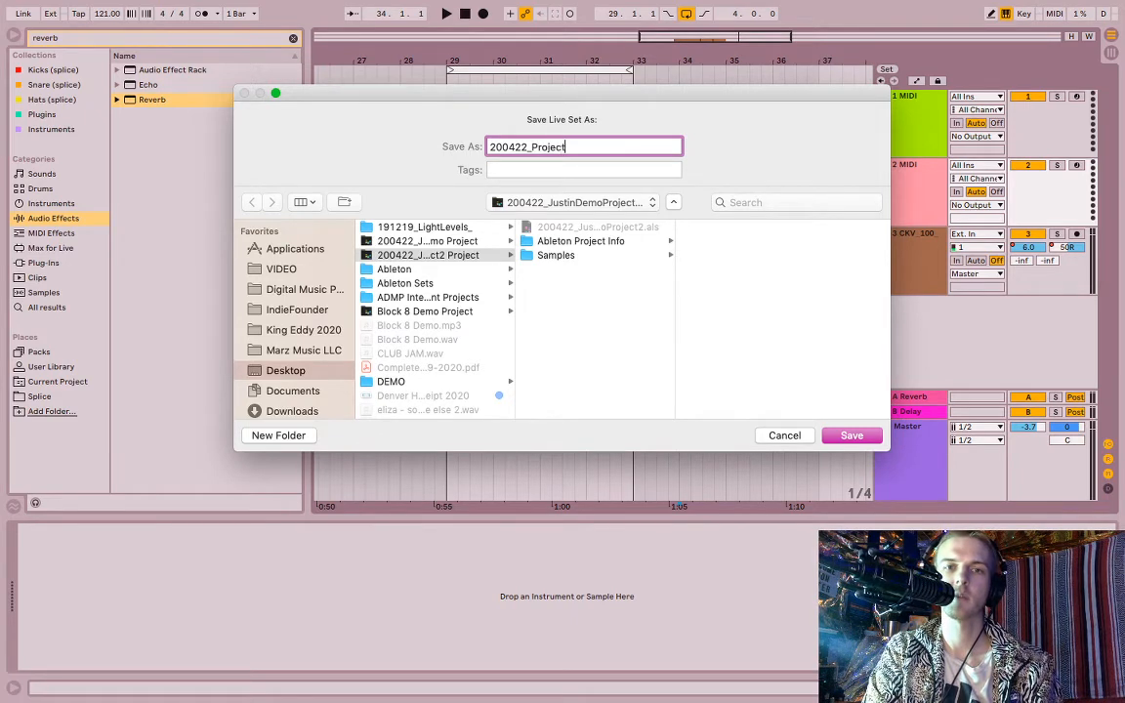
Step: Choose the Desktop as the destination folder and save the Live Set there
click(585, 389)
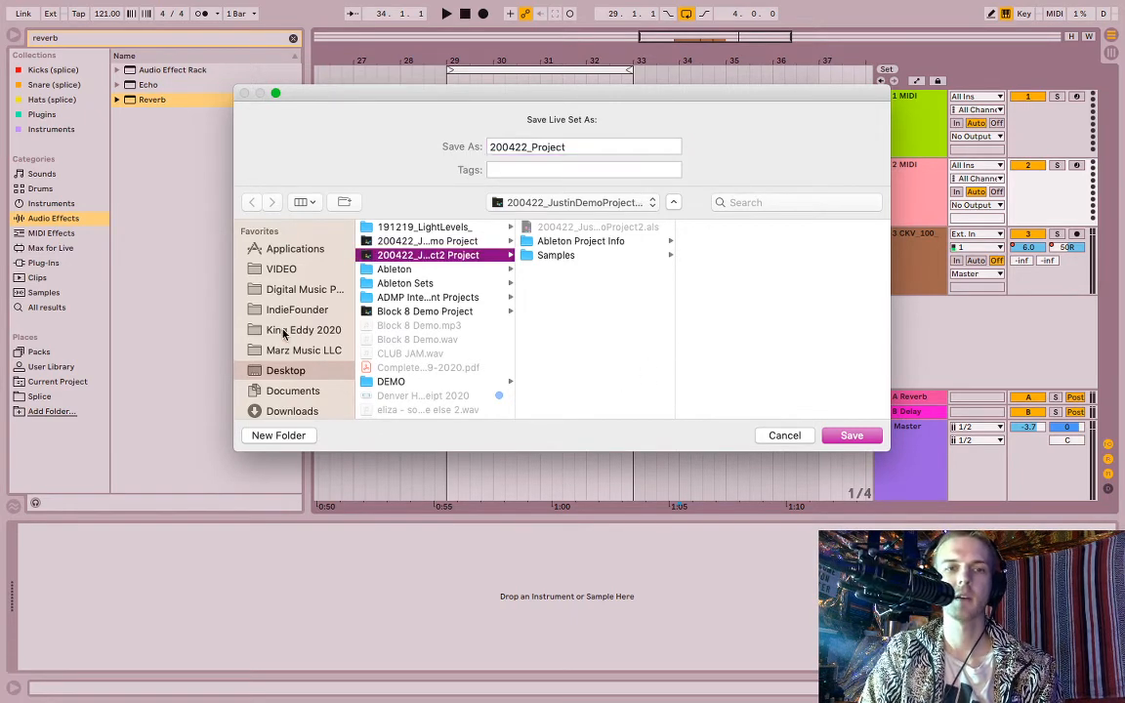
click(276, 370)
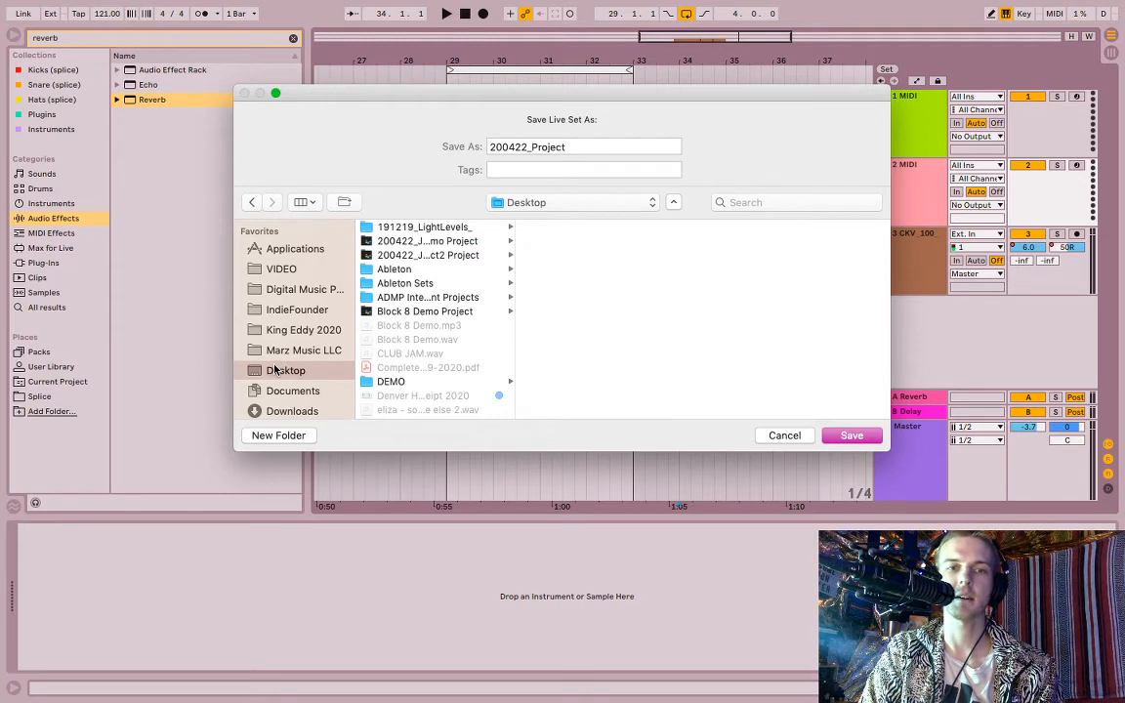
click(844, 439)
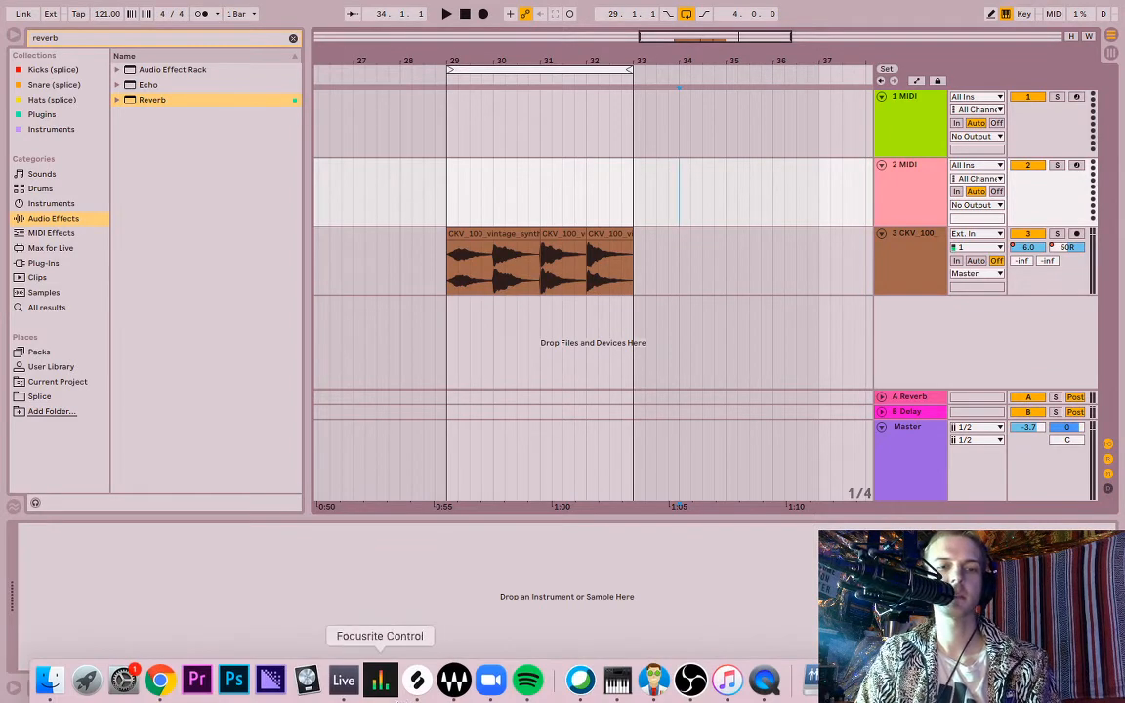
Step: Switch to Finder and open the 200422_Project Project folder on the Desktop
click(48, 681)
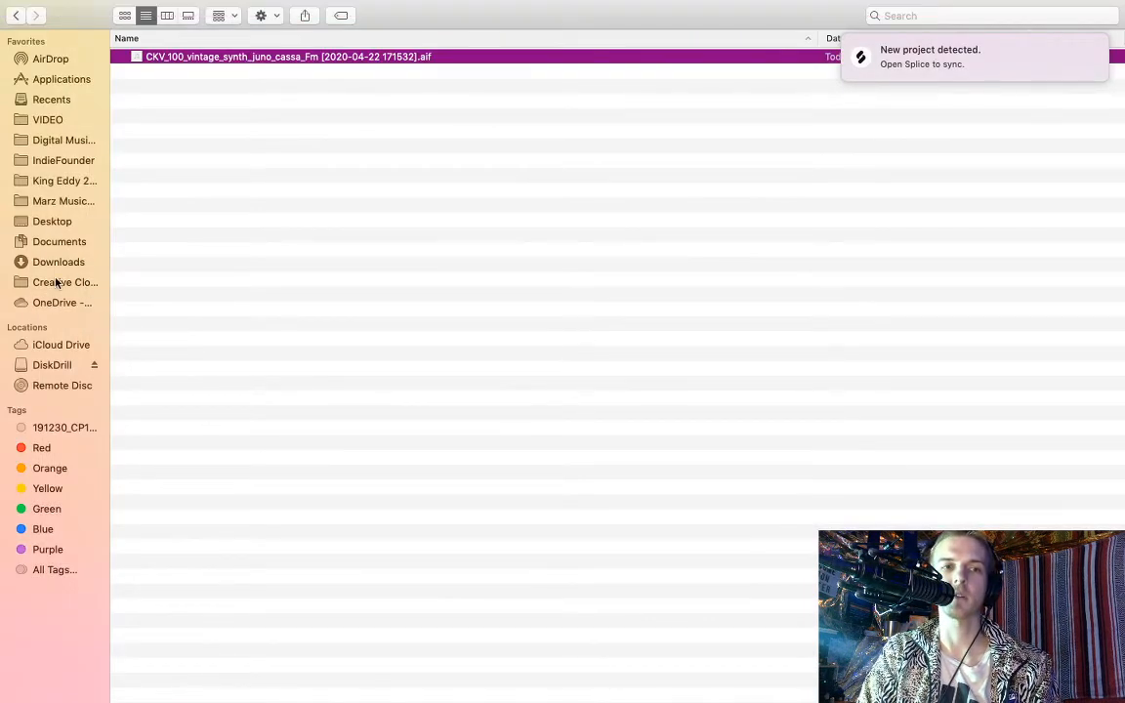
click(44, 221)
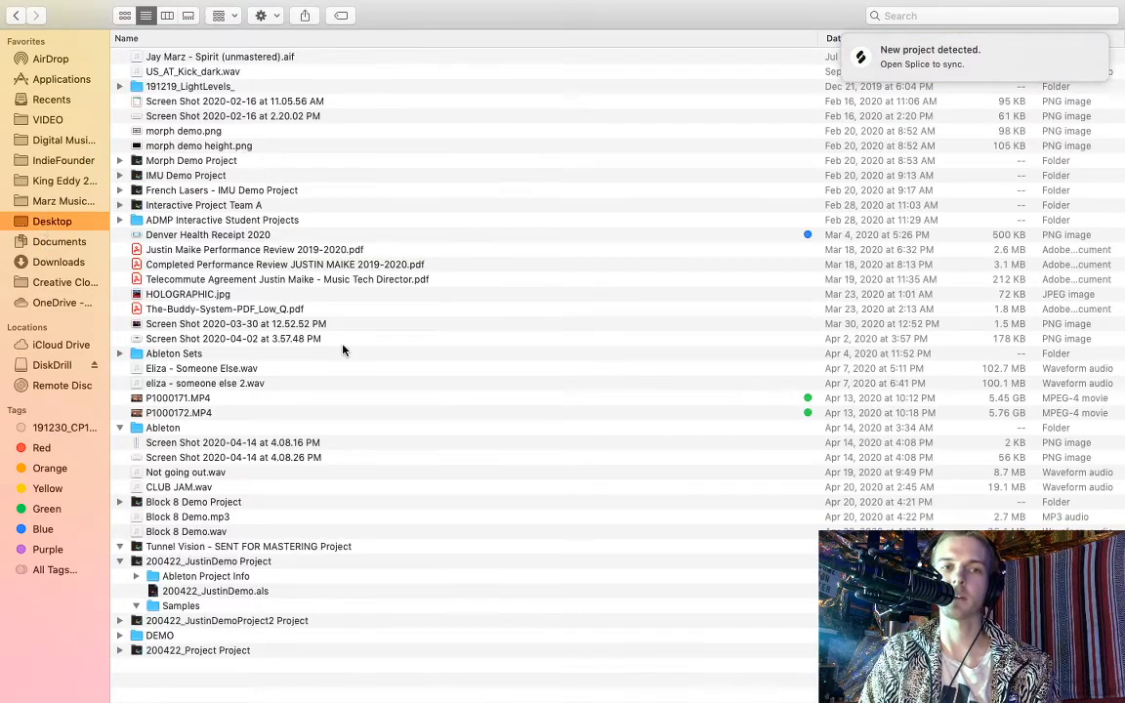
scroll(358, 408, down, 10)
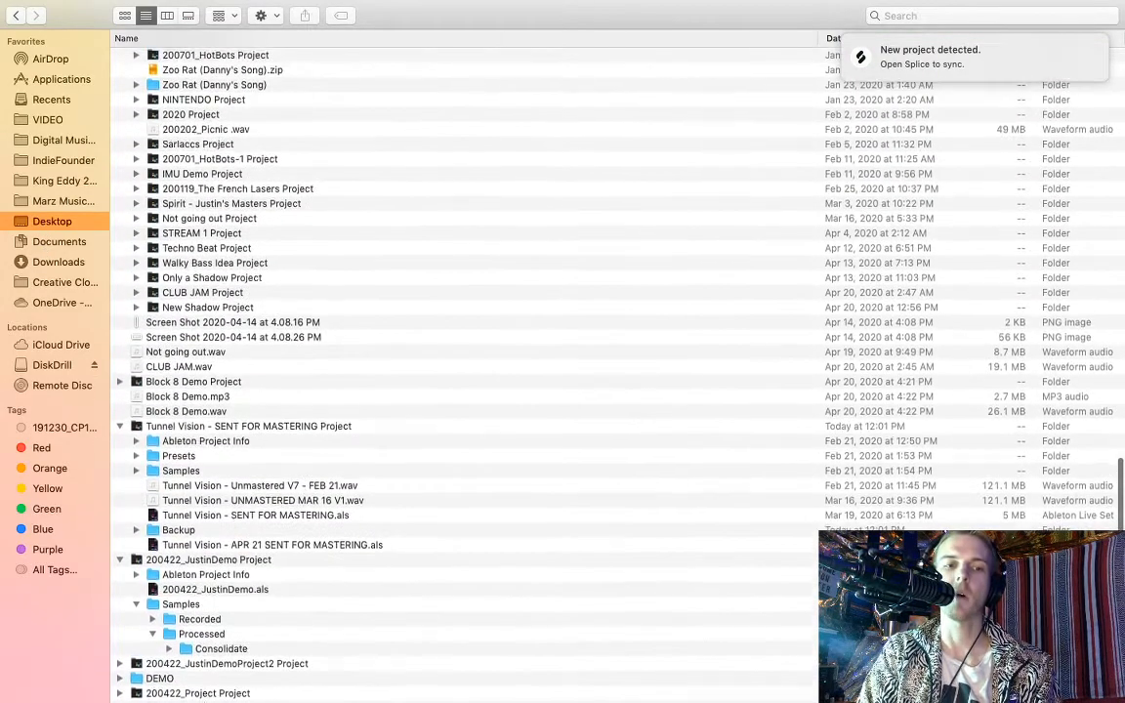
mouse_move(190, 694)
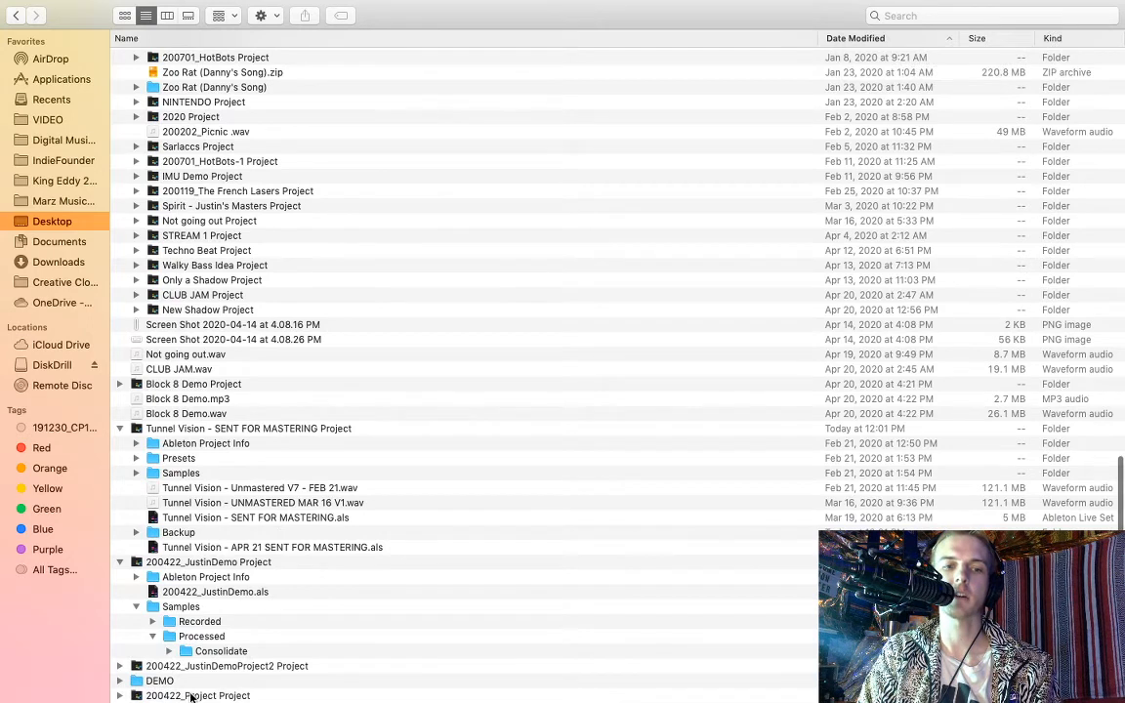
click(176, 696)
double_click(173, 695)
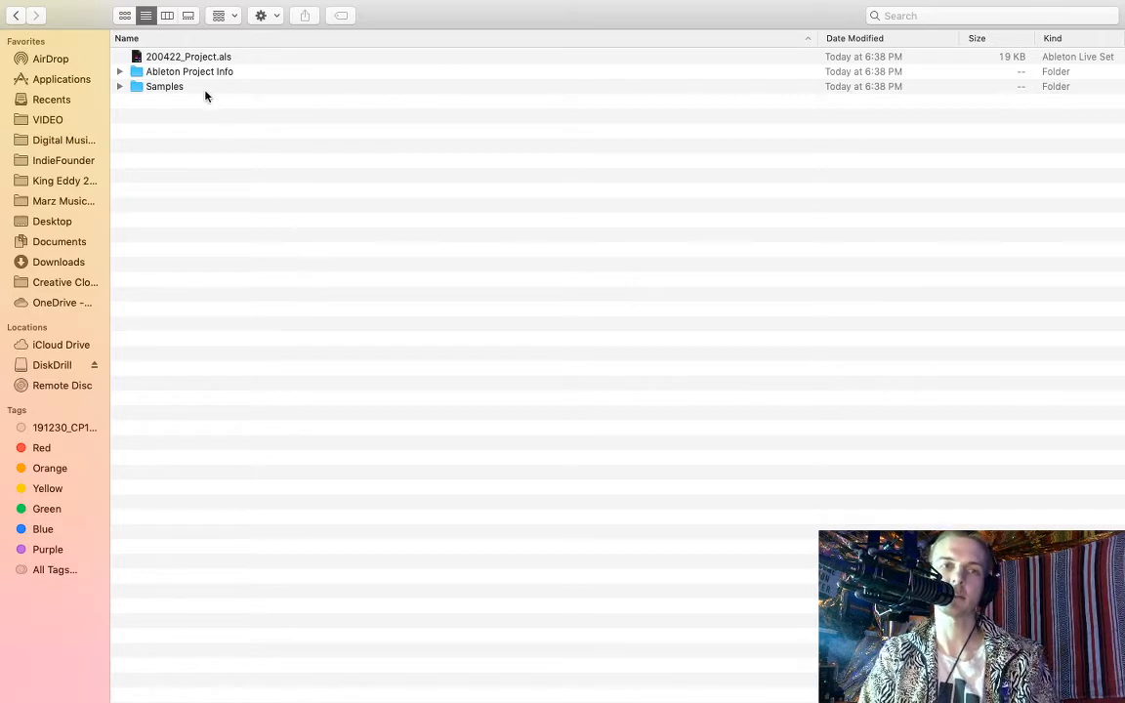
Step: Inspect the project folder's Samples and Recorded subfolders, collapse them, and select the 200422_Project.als file
mouse_move(300, 7)
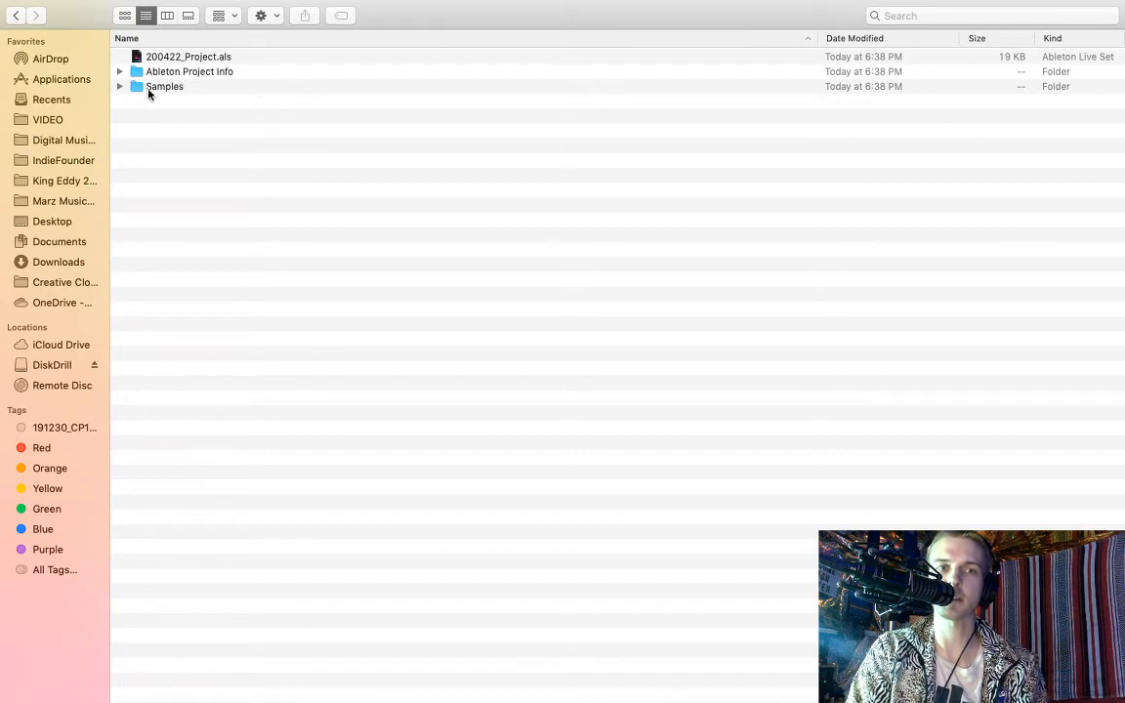
click(120, 88)
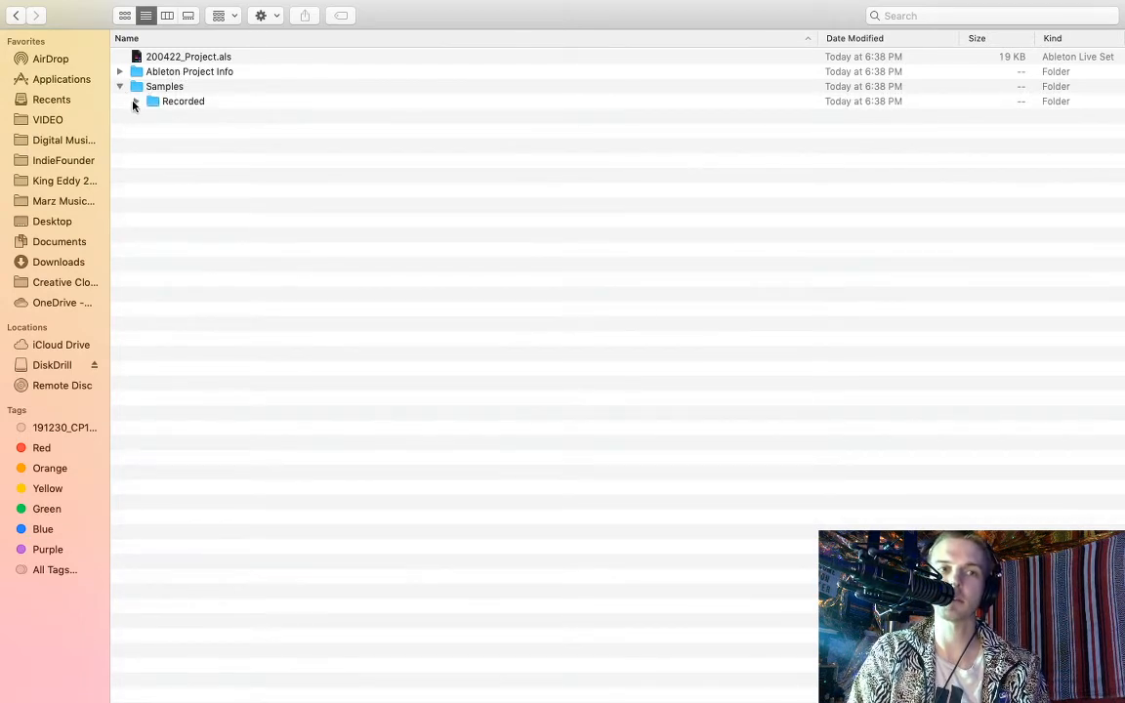
click(136, 101)
click(136, 101)
click(119, 86)
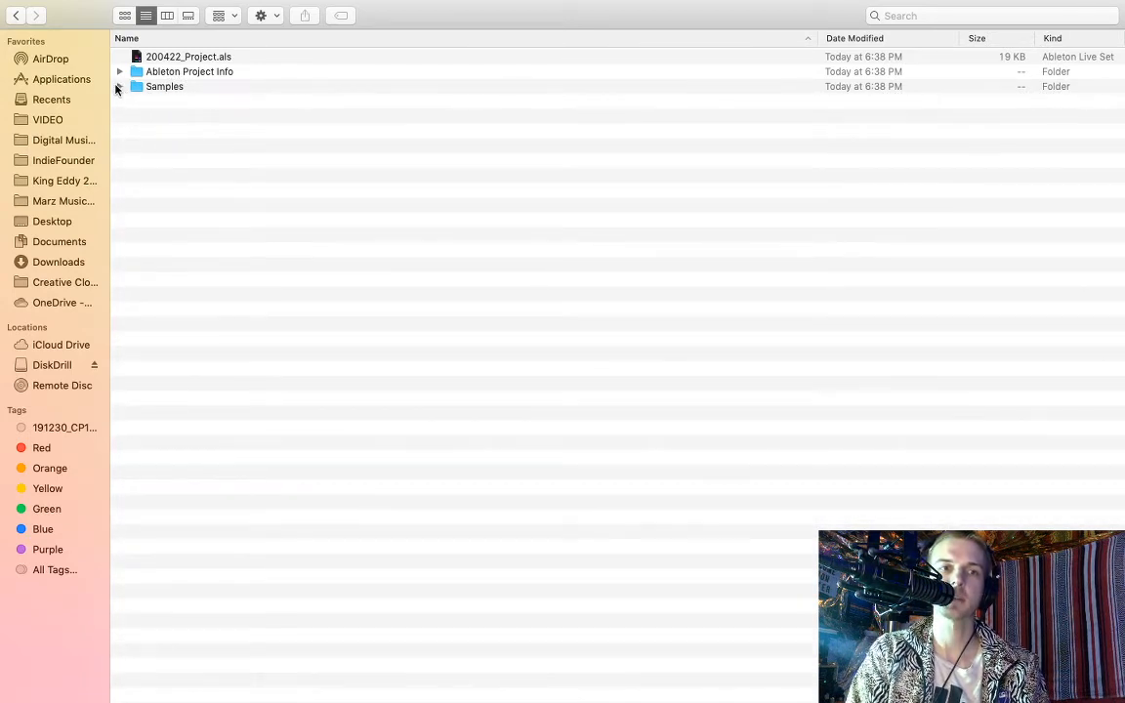
click(168, 60)
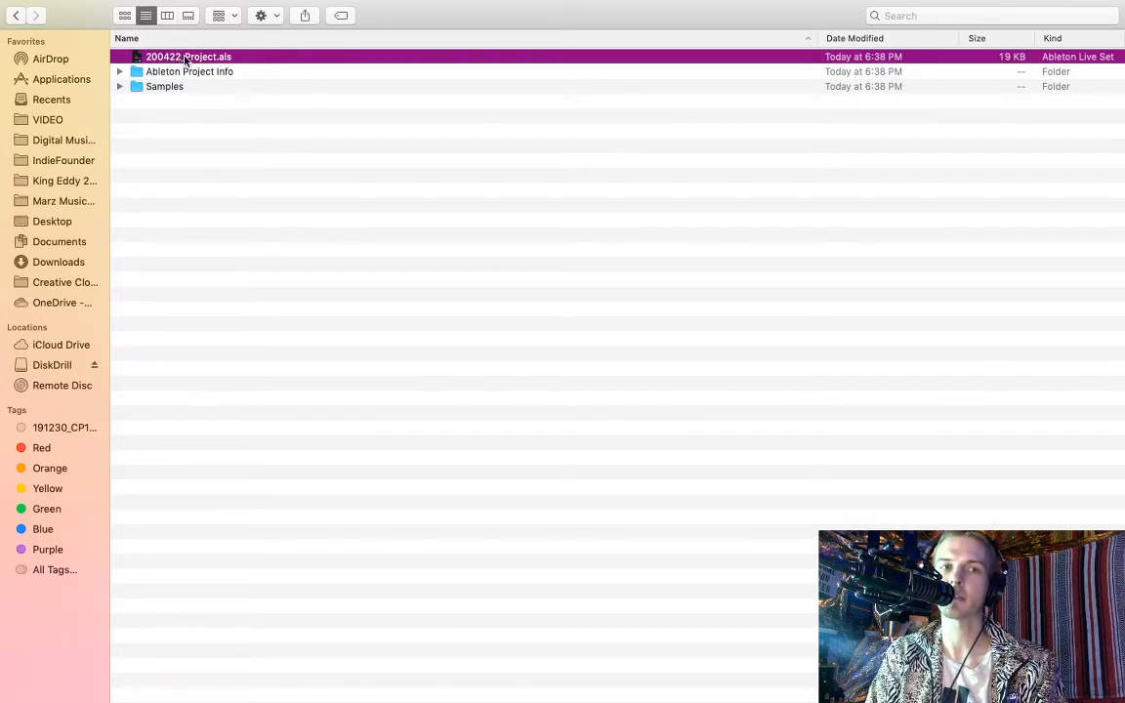
mouse_move(232, 59)
mouse_down()
mouse_move(224, 53)
mouse_move(235, 56)
mouse_up()
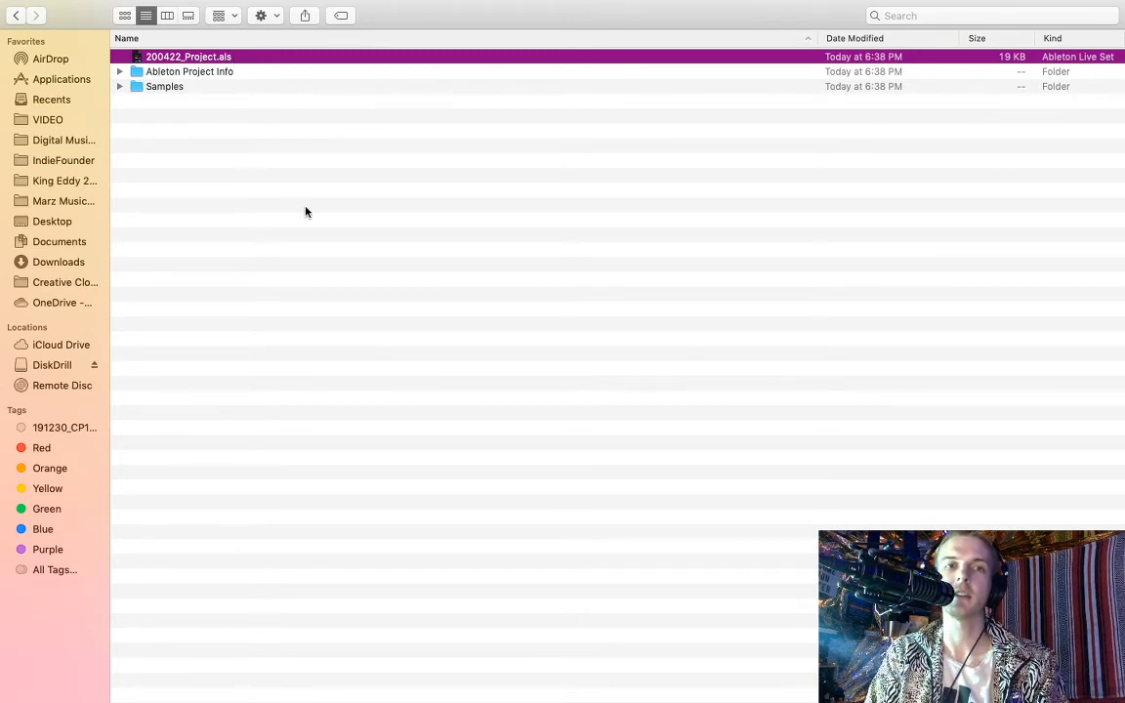
mouse_move(437, 6)
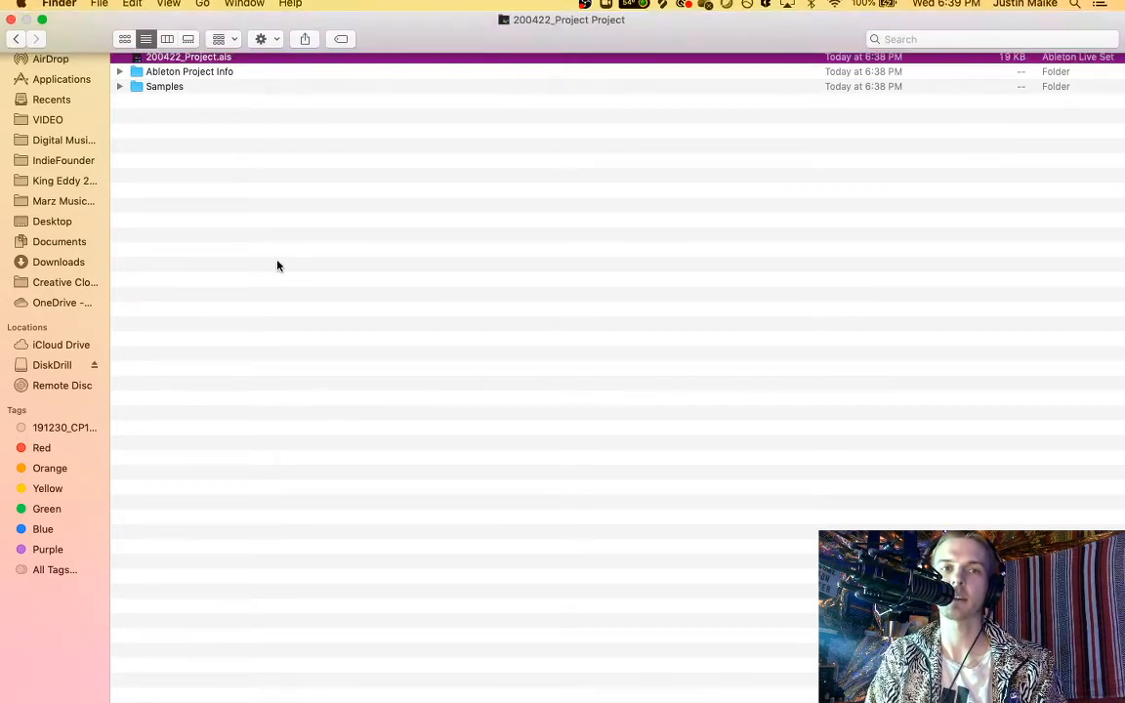
Step: Return to the Desktop listing and expand the 200422_Project Project folder in place
click(277, 227)
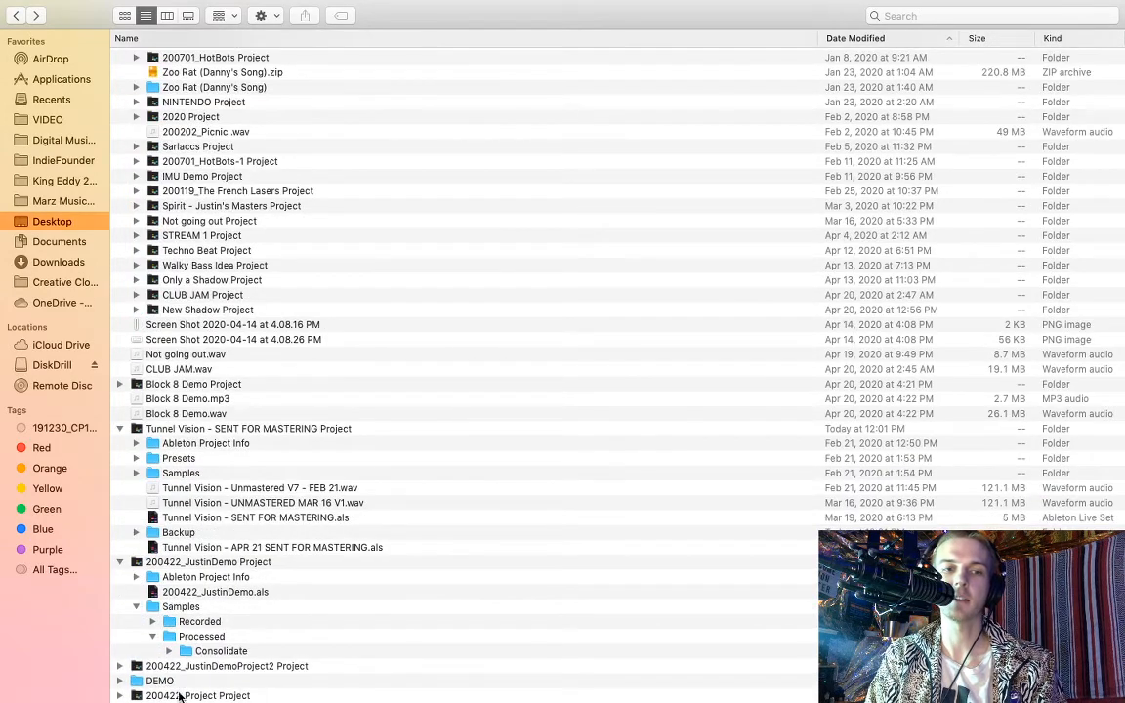
click(177, 696)
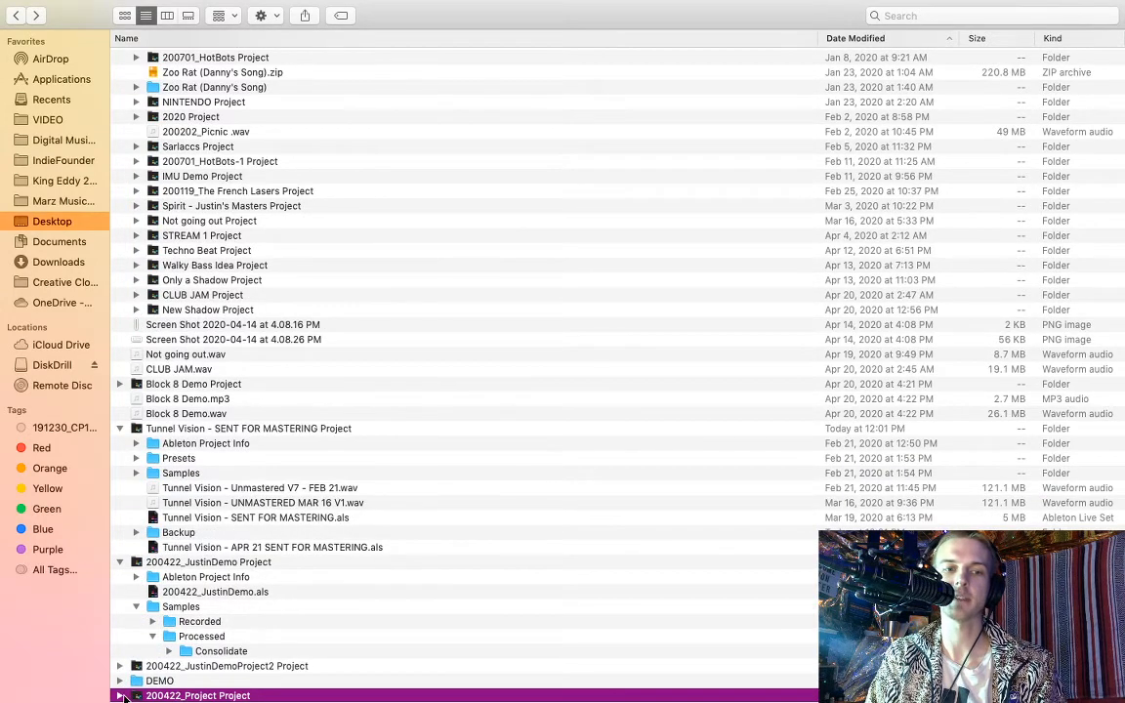
click(119, 697)
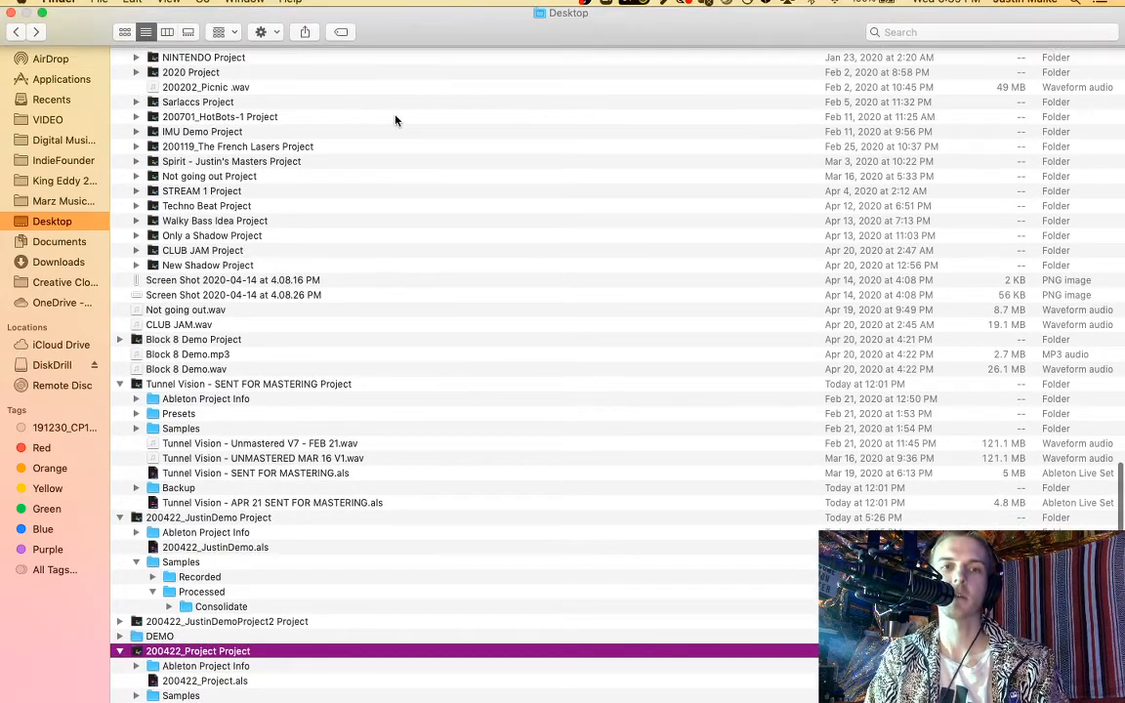
Step: Switch back to Ableton Live and open the Audio preferences
key(super+Tab)
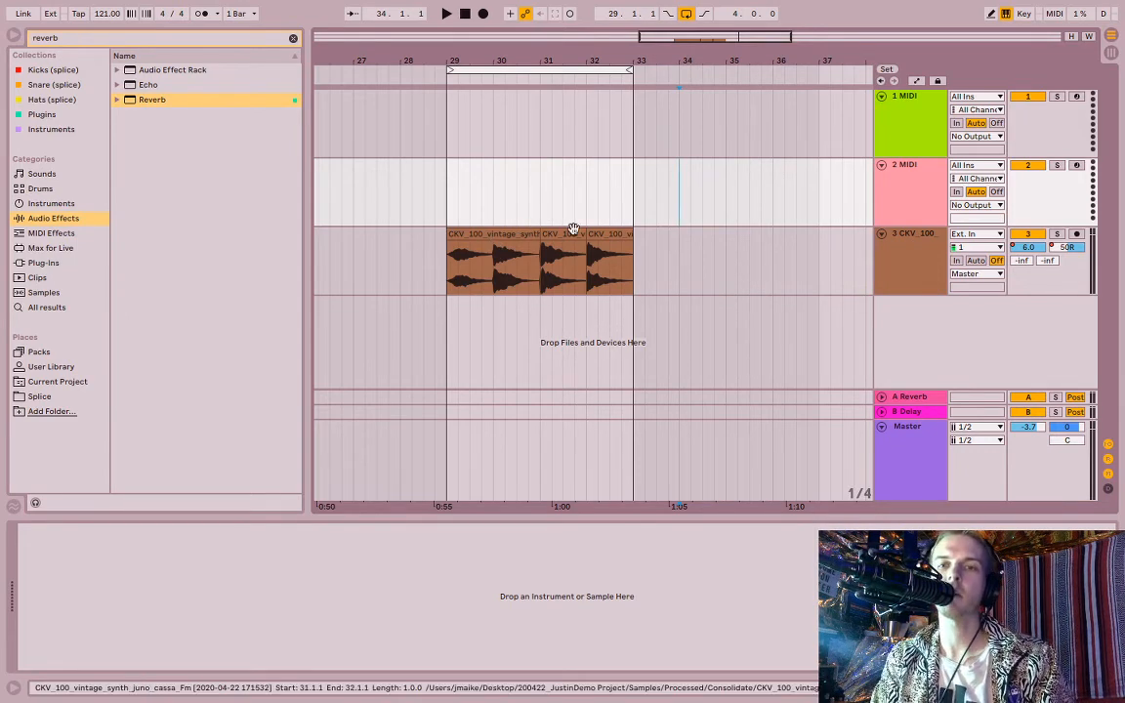
mouse_move(228, 5)
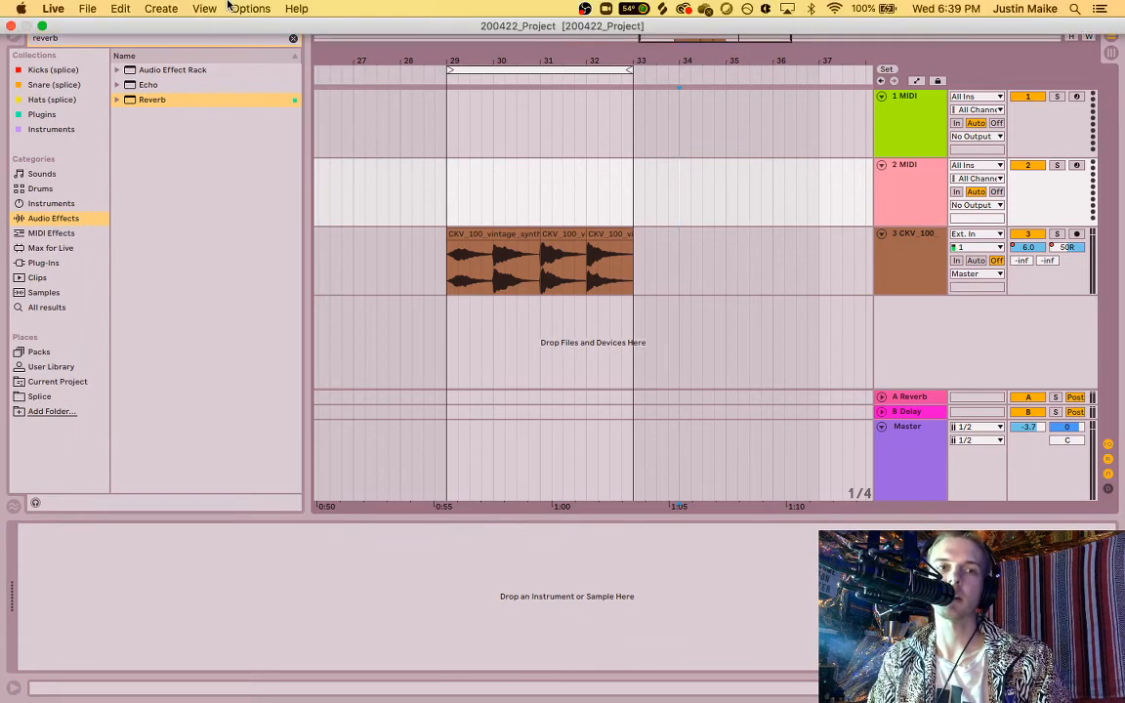
click(56, 9)
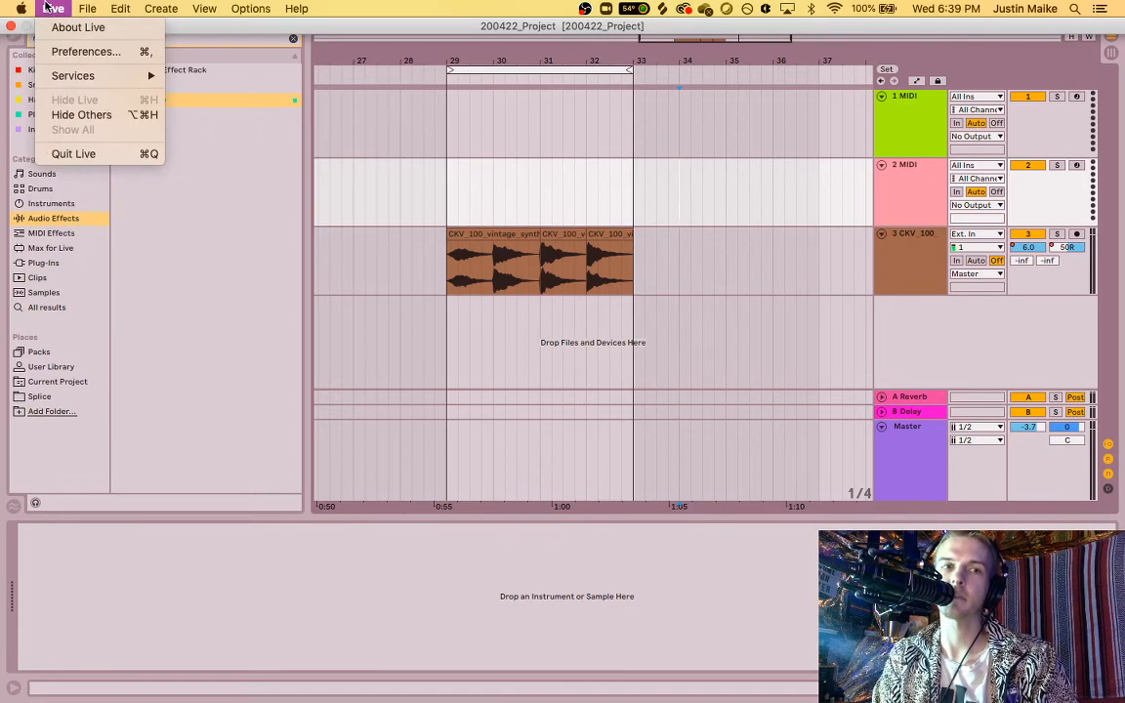
click(66, 56)
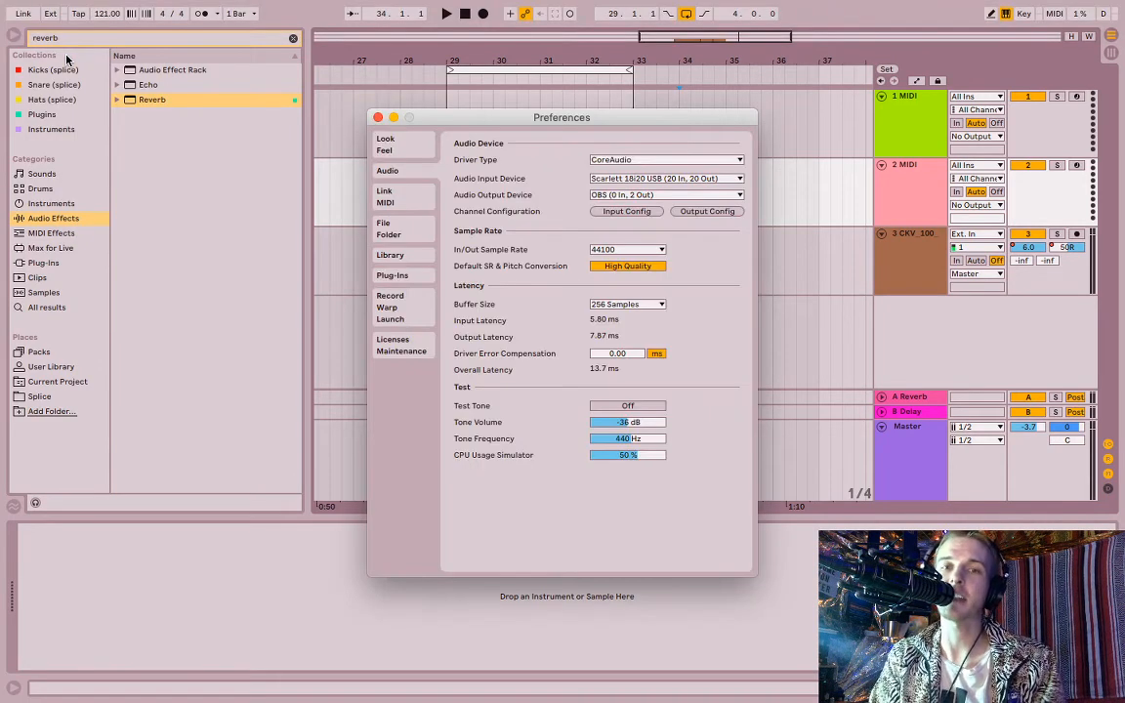
click(377, 117)
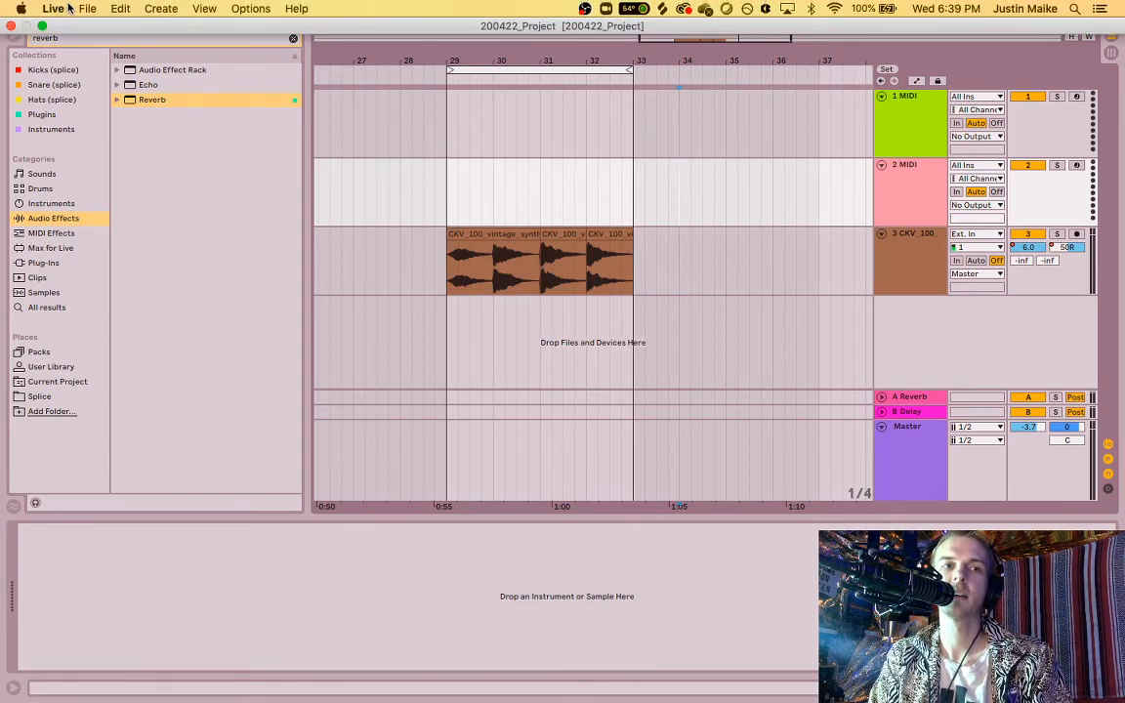
click(87, 8)
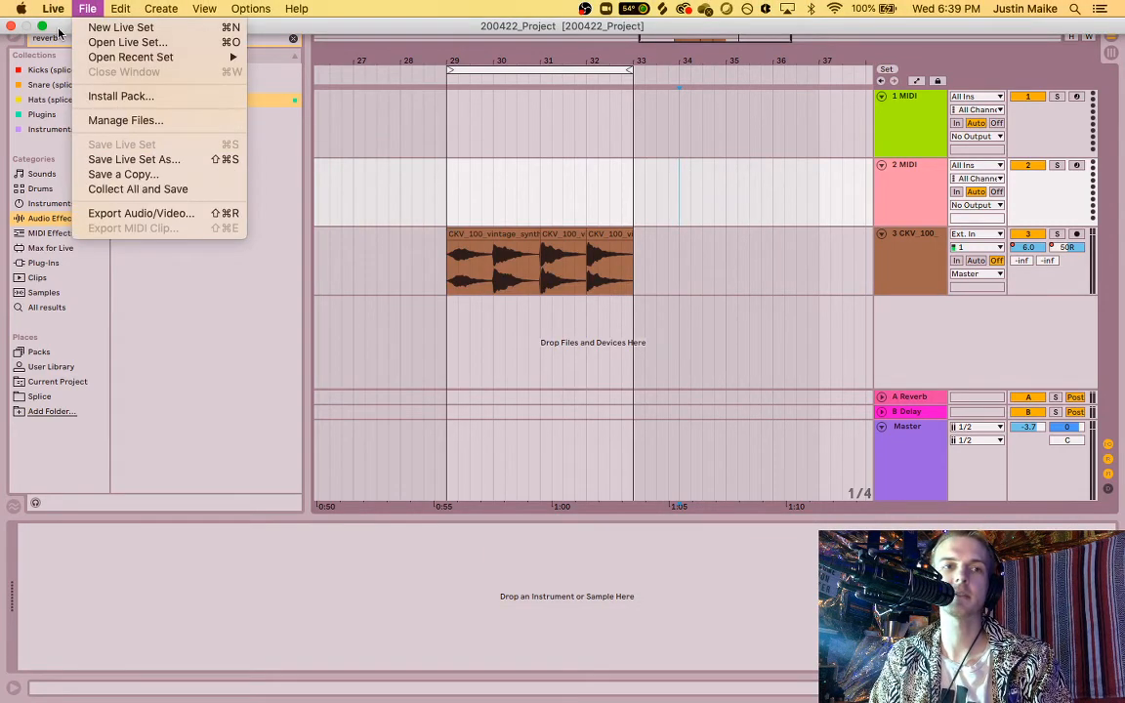
mouse_move(54, 8)
click(107, 48)
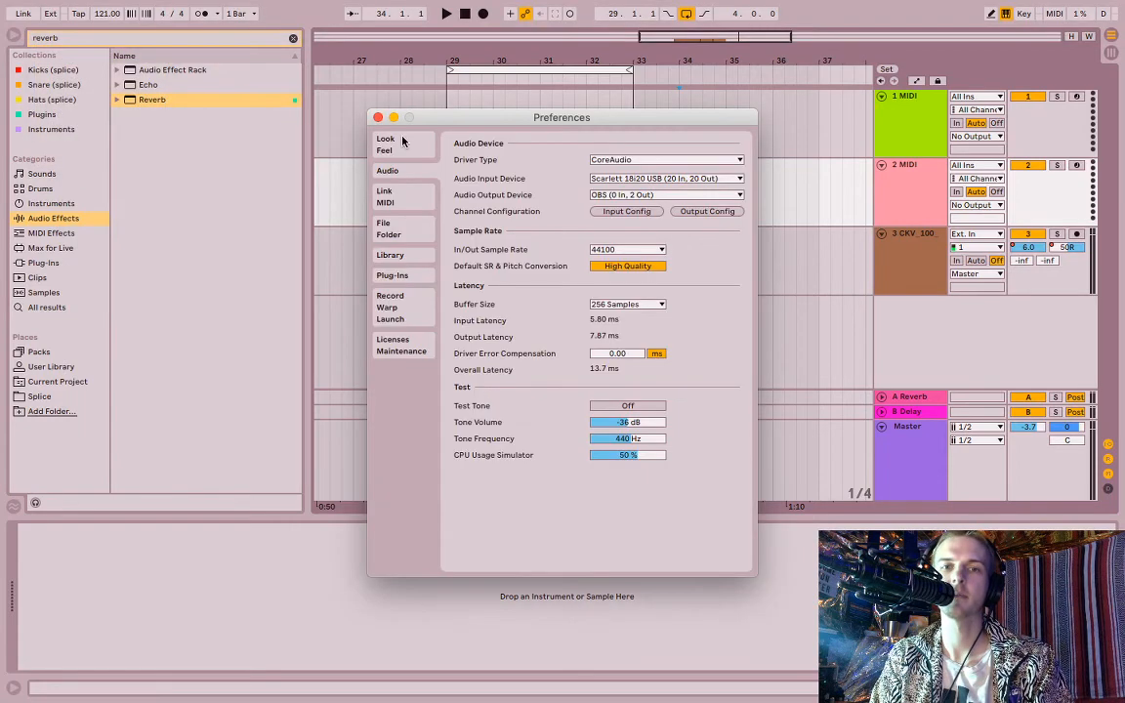
Step: Review the available buffer sizes in the audio preferences and keep 256 Samples
click(623, 303)
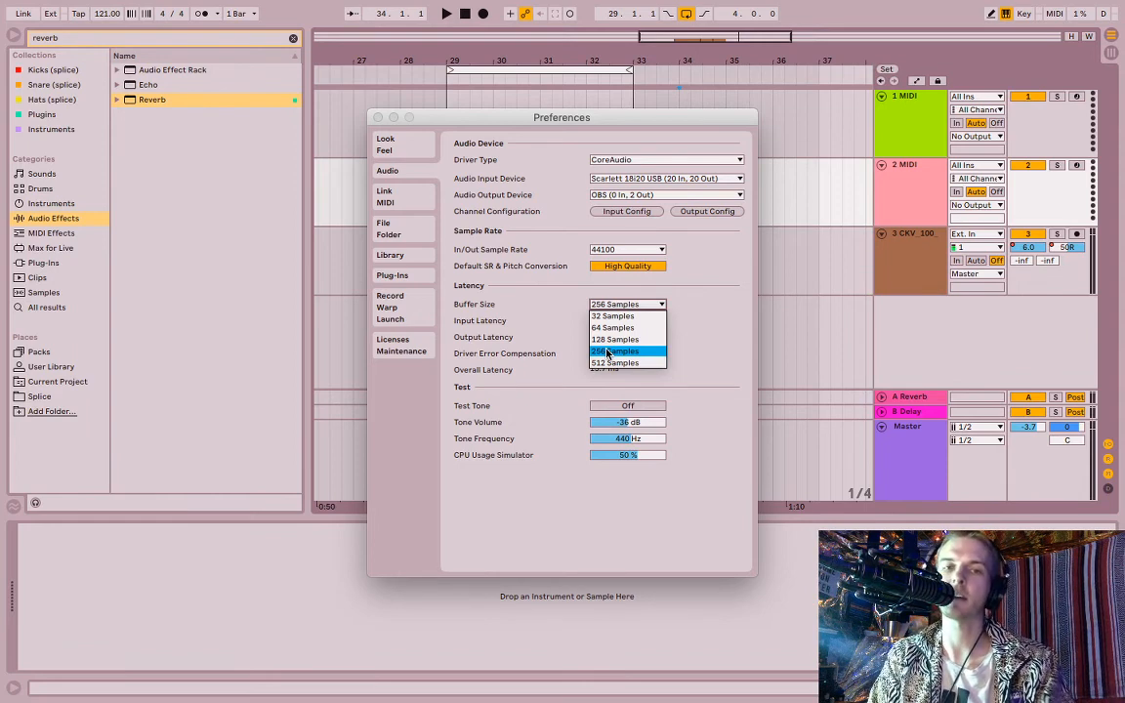
click(680, 297)
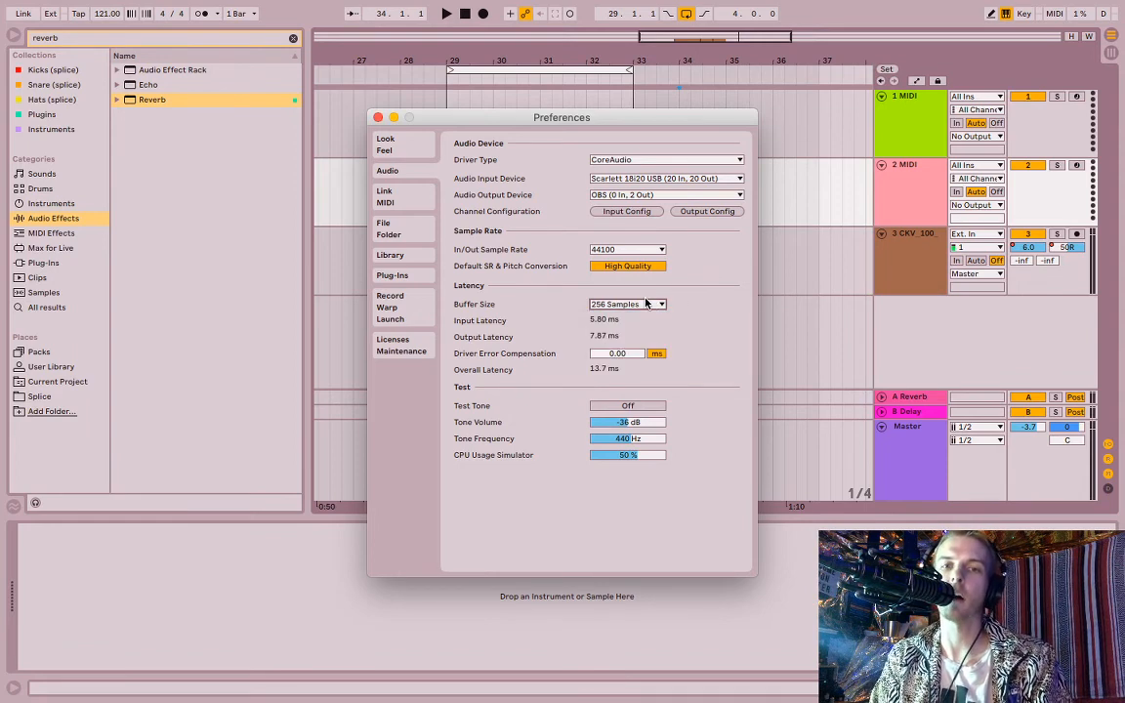
click(636, 307)
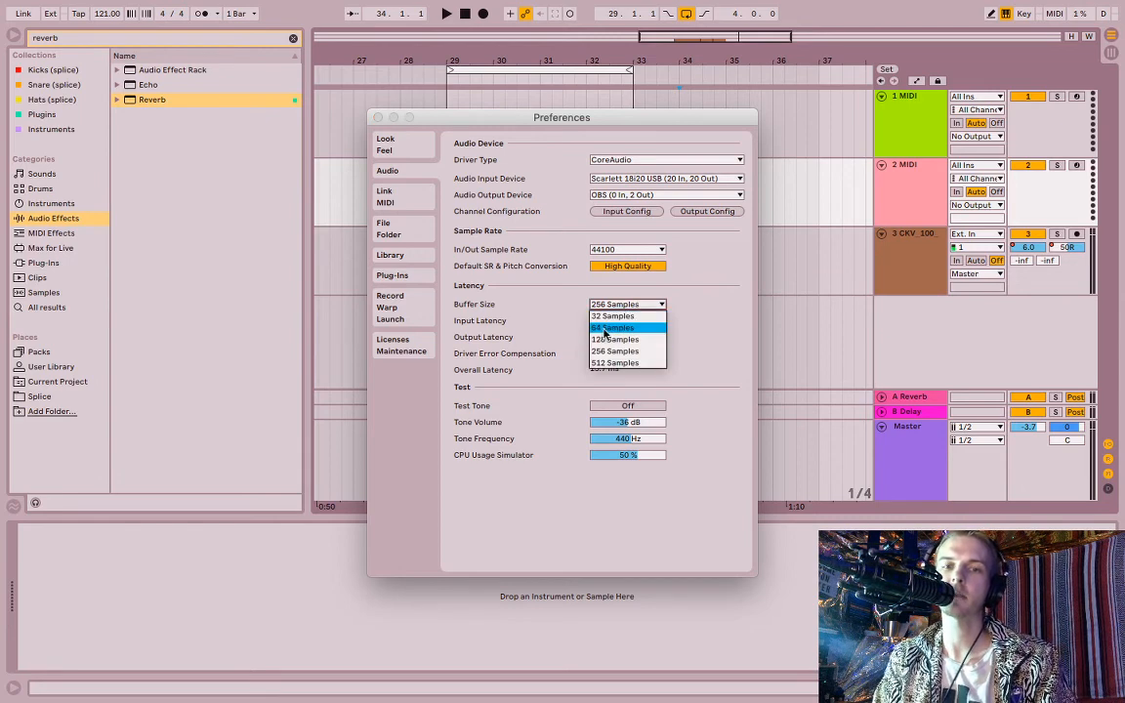
click(605, 356)
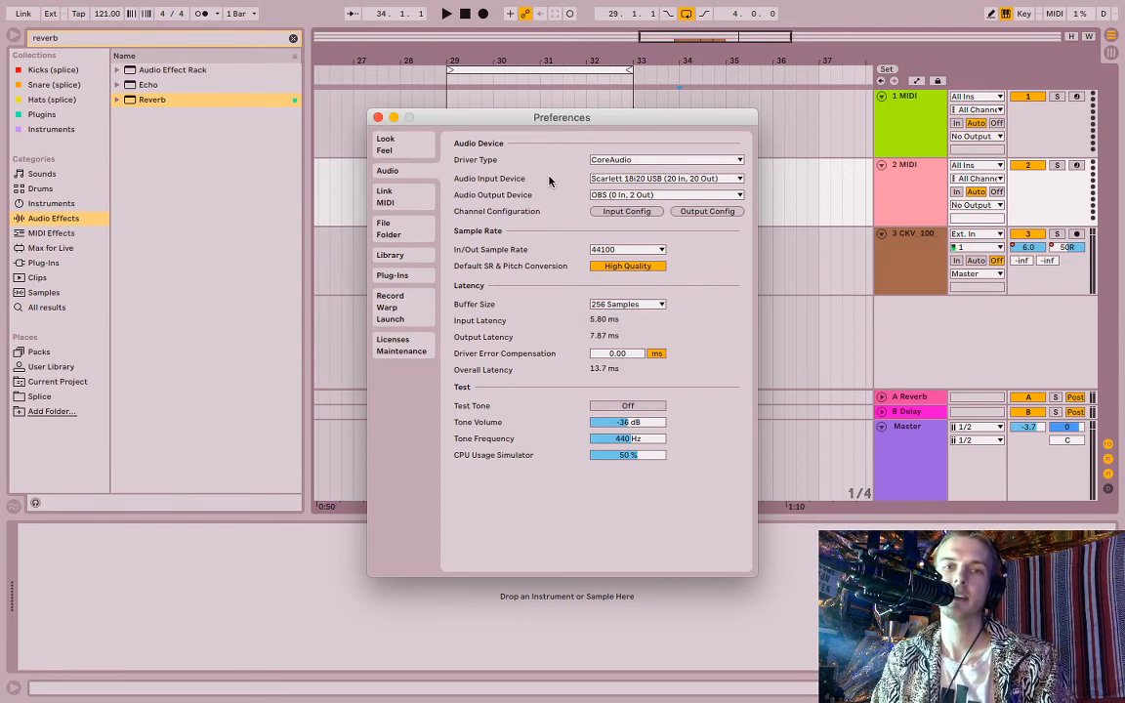
Step: Review the available audio output and input devices without changing them, and close the preferences
click(598, 195)
click(597, 195)
click(602, 196)
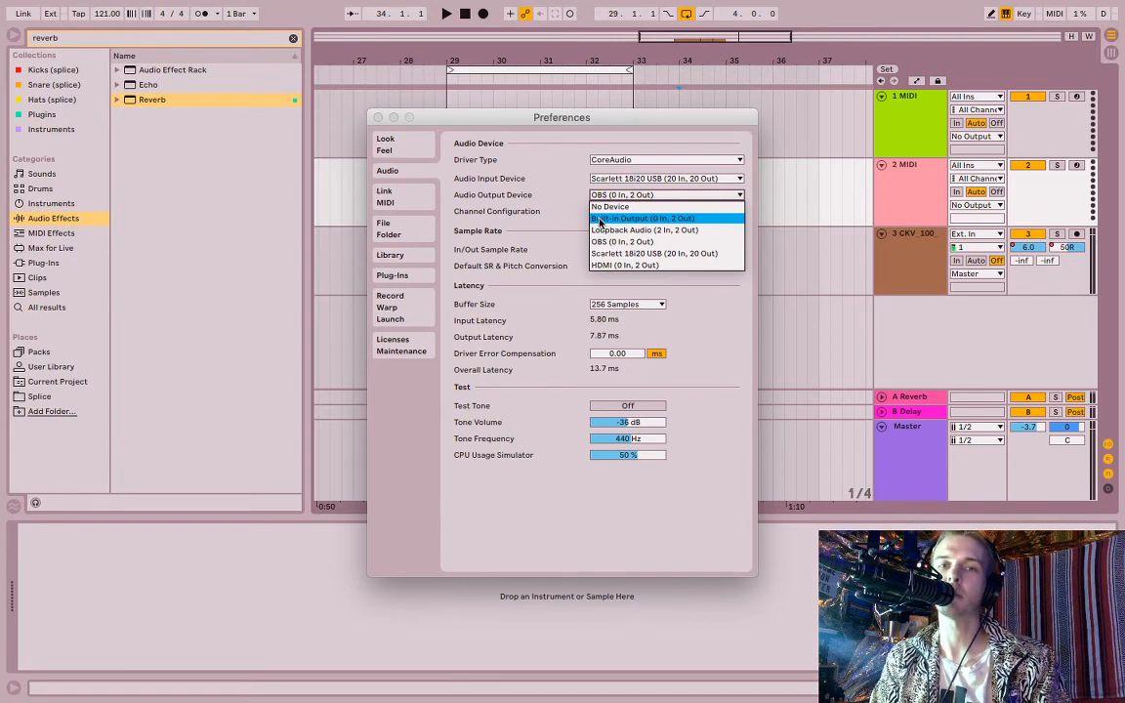
click(547, 221)
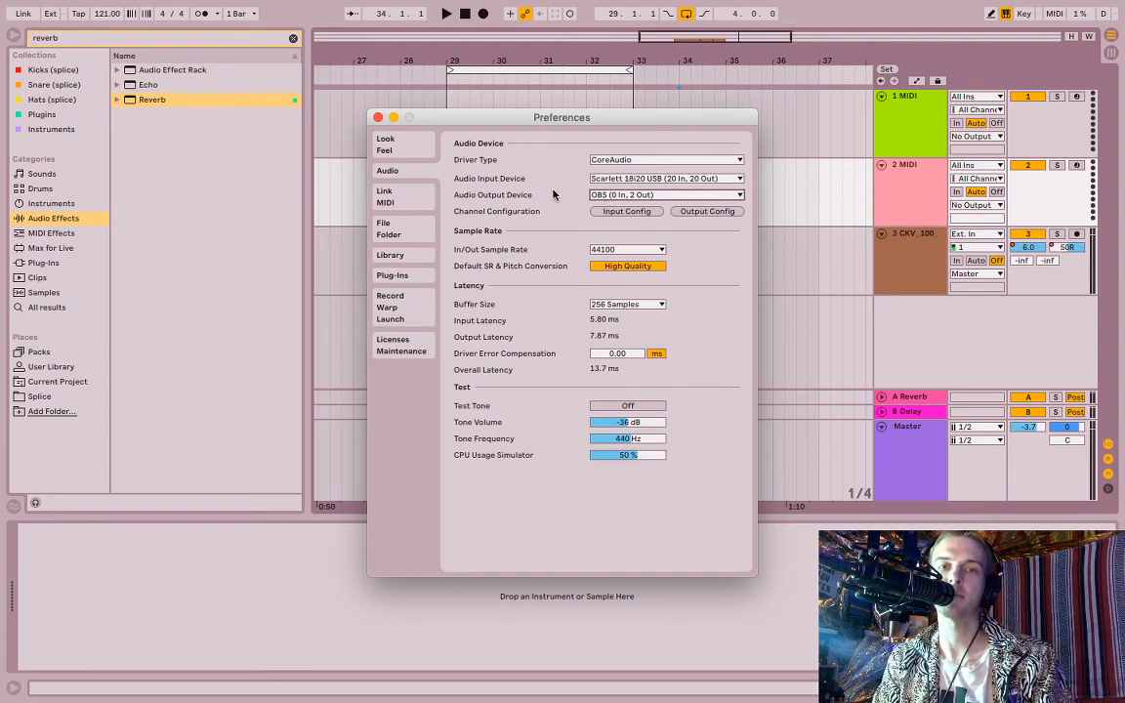
click(597, 178)
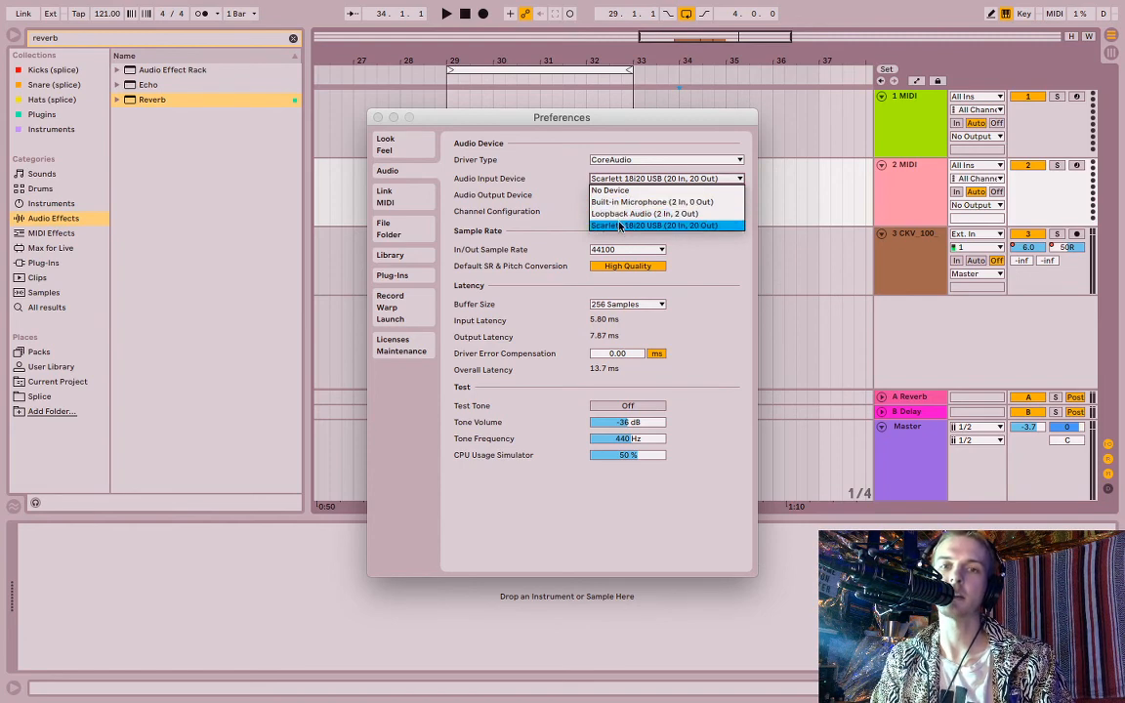
click(549, 231)
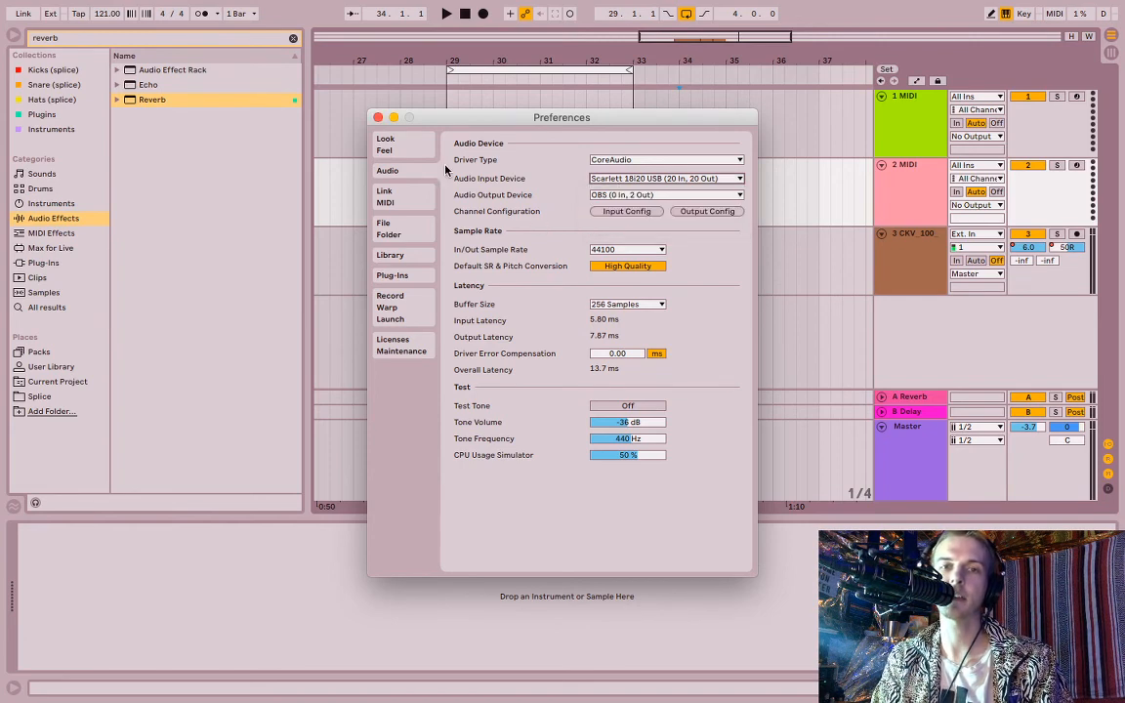
click(377, 117)
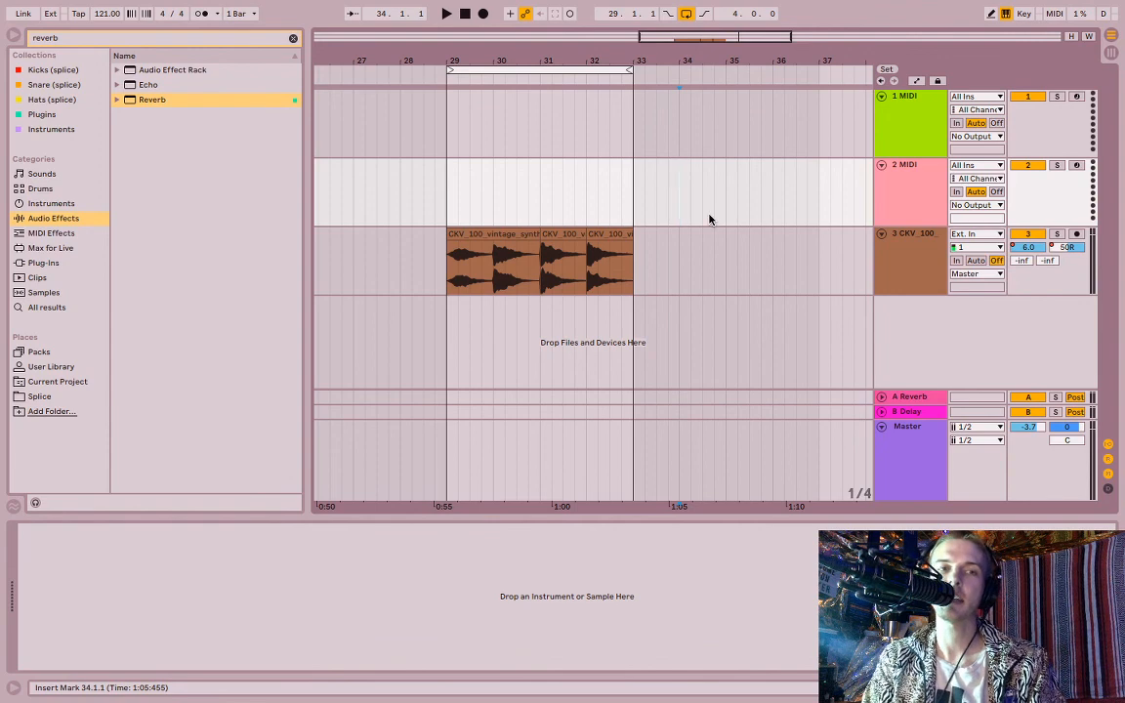
Step: Select each of the three track headers in turn, finishing with the 1 MIDI track
click(916, 128)
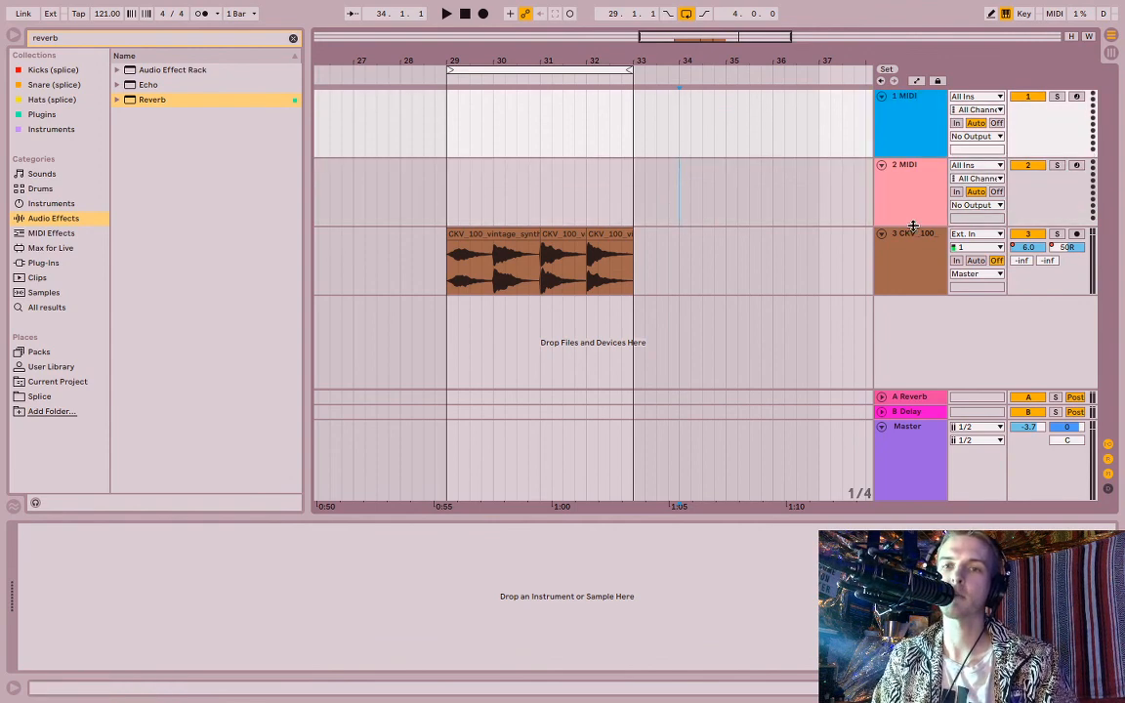
click(913, 215)
click(909, 266)
click(911, 209)
click(913, 126)
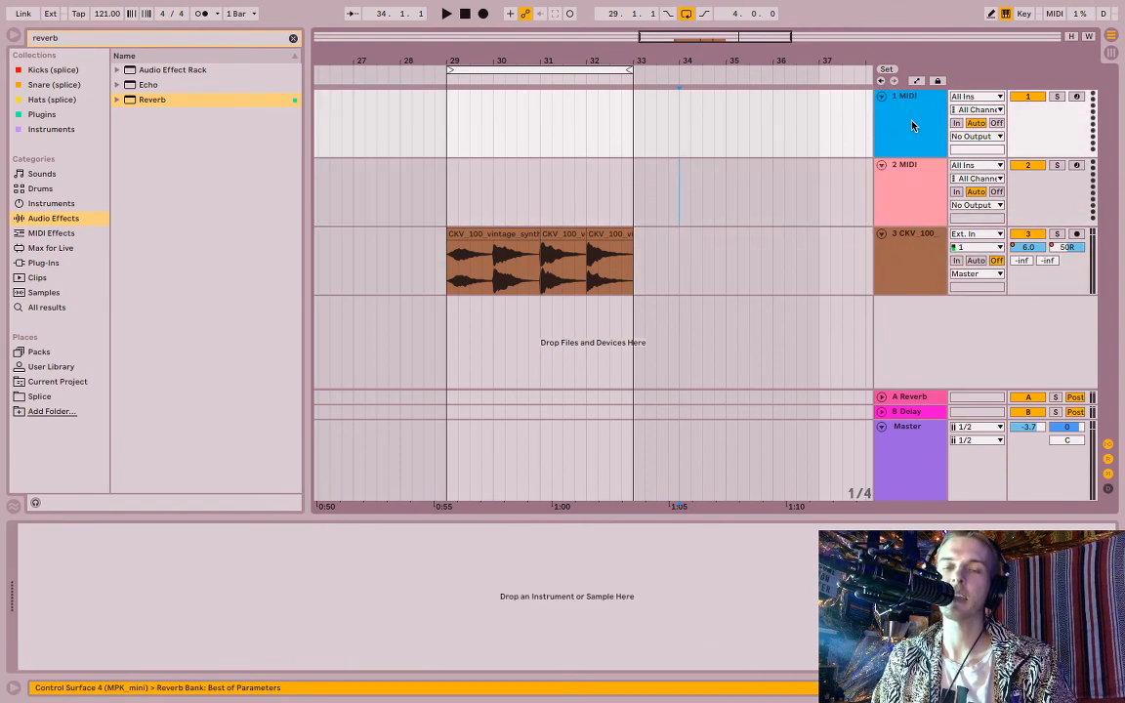
click(906, 201)
click(902, 131)
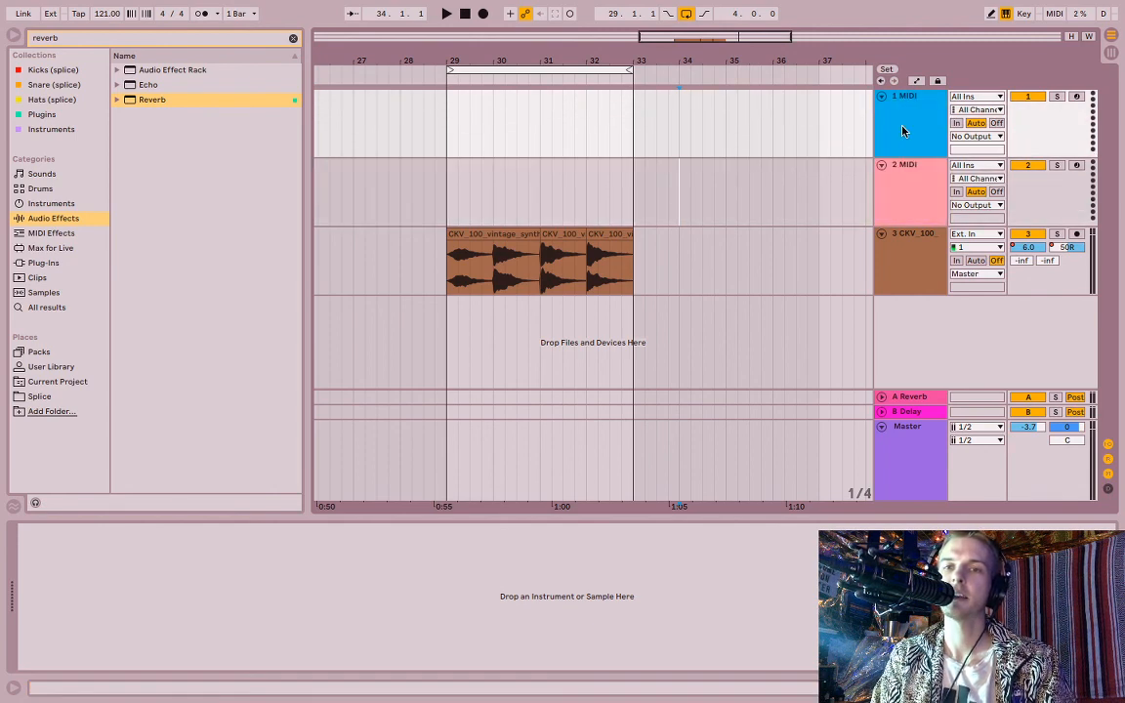